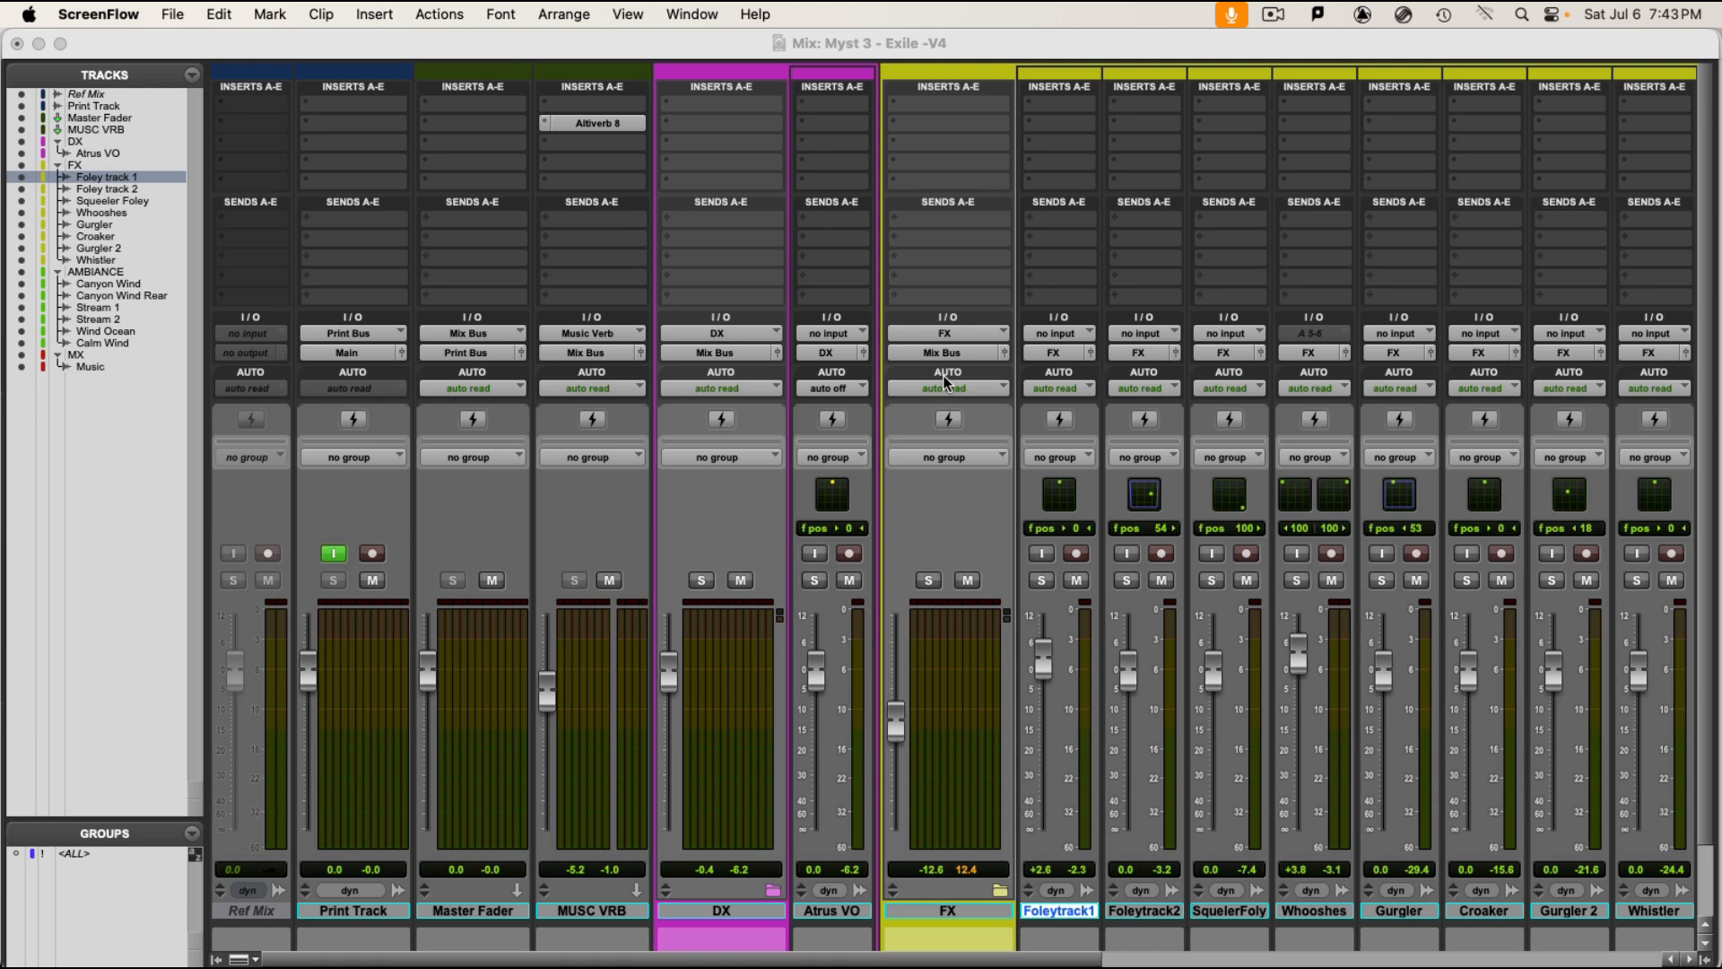
left_click_drag(843, 957, 1562, 864)
left_click_drag(1318, 963, 767, 958)
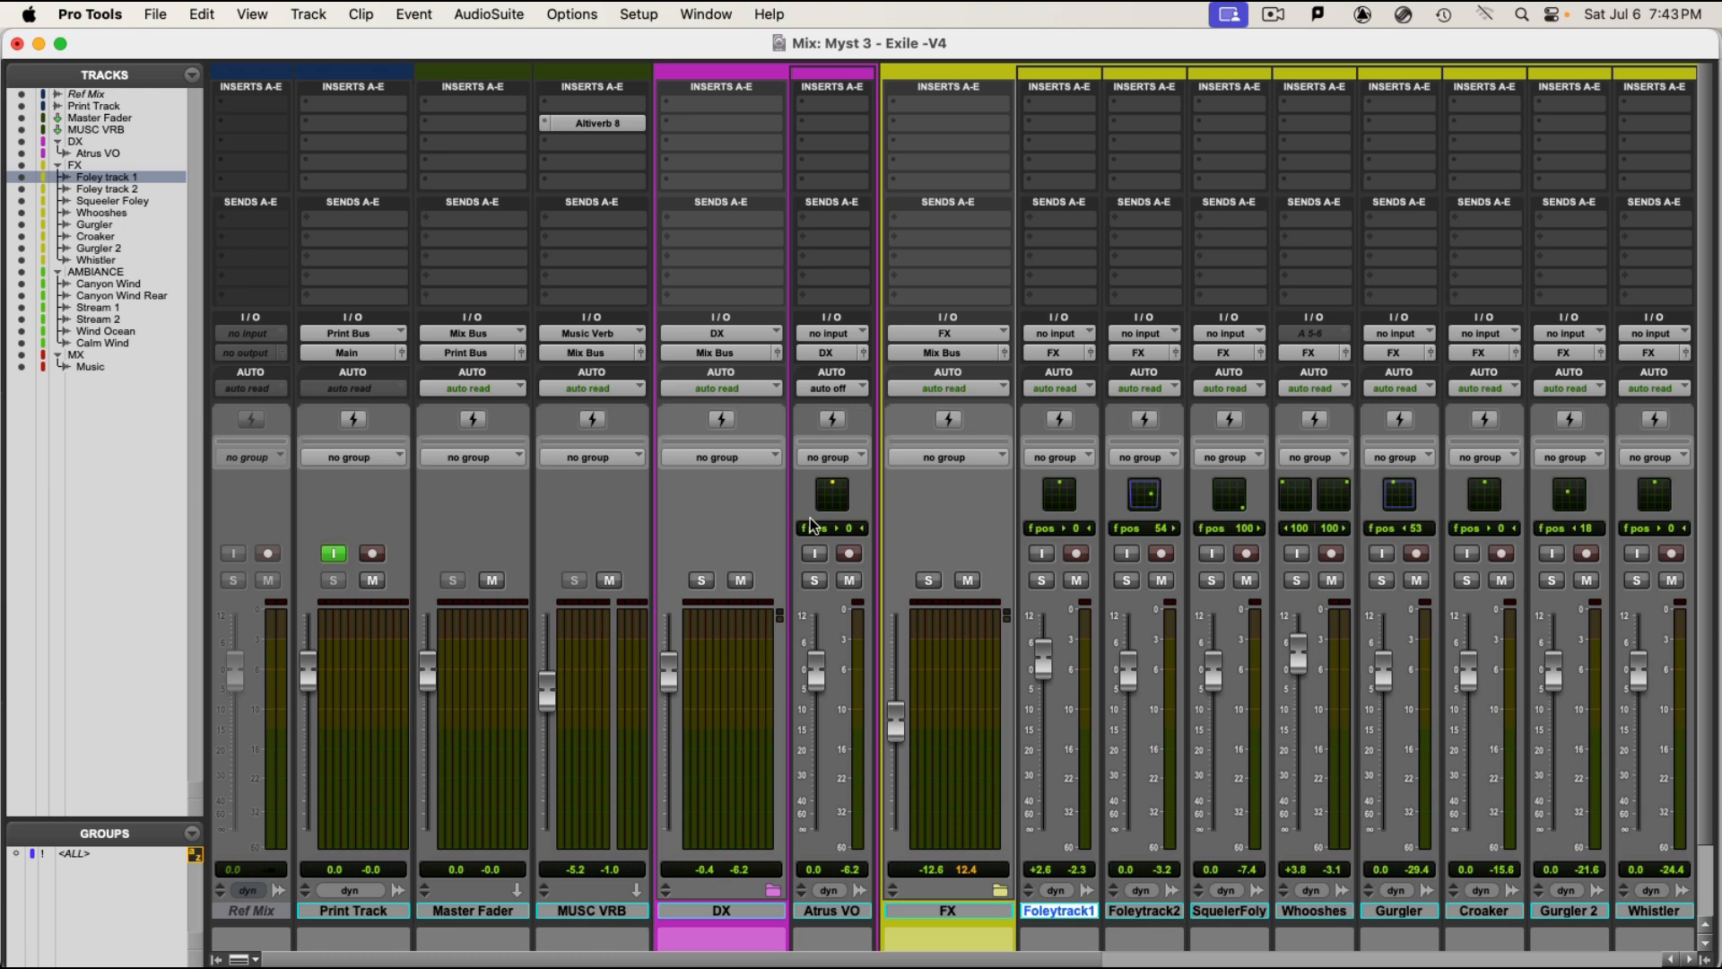
Insert the multichannel FabFilter Pro-L 2 limiter in slot B of the Master Fader and move its window clear of the inserts.
left_click(487, 912)
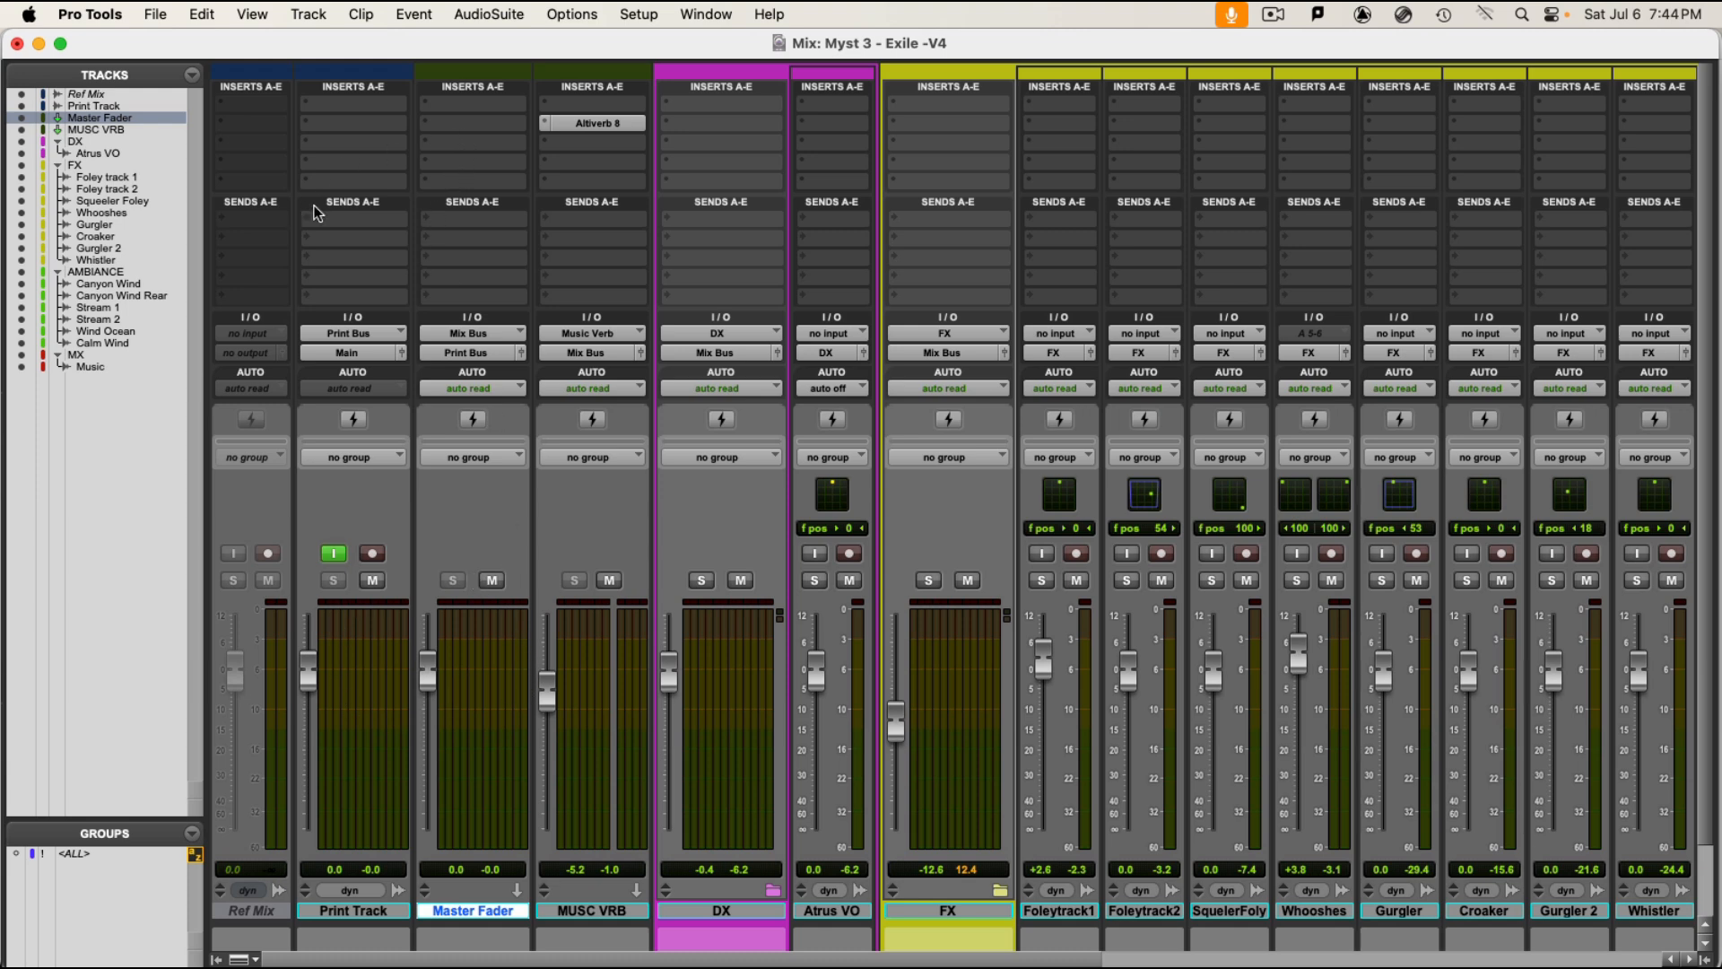
left_click(461, 124)
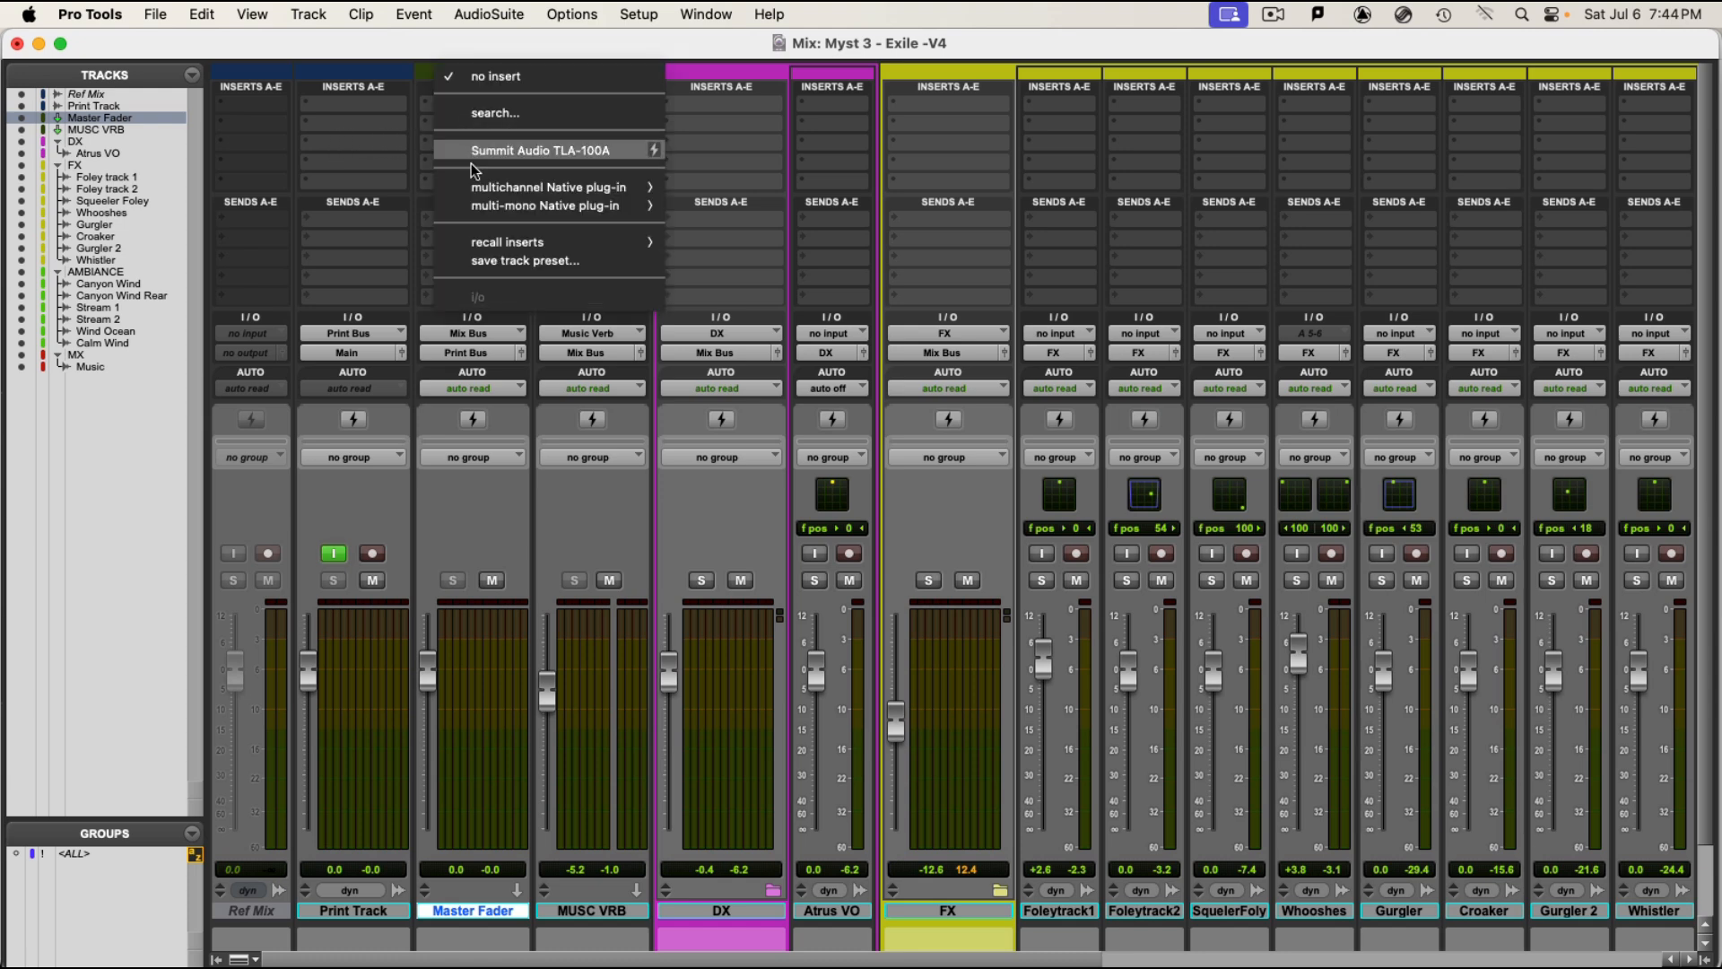
mouse_move(472, 184)
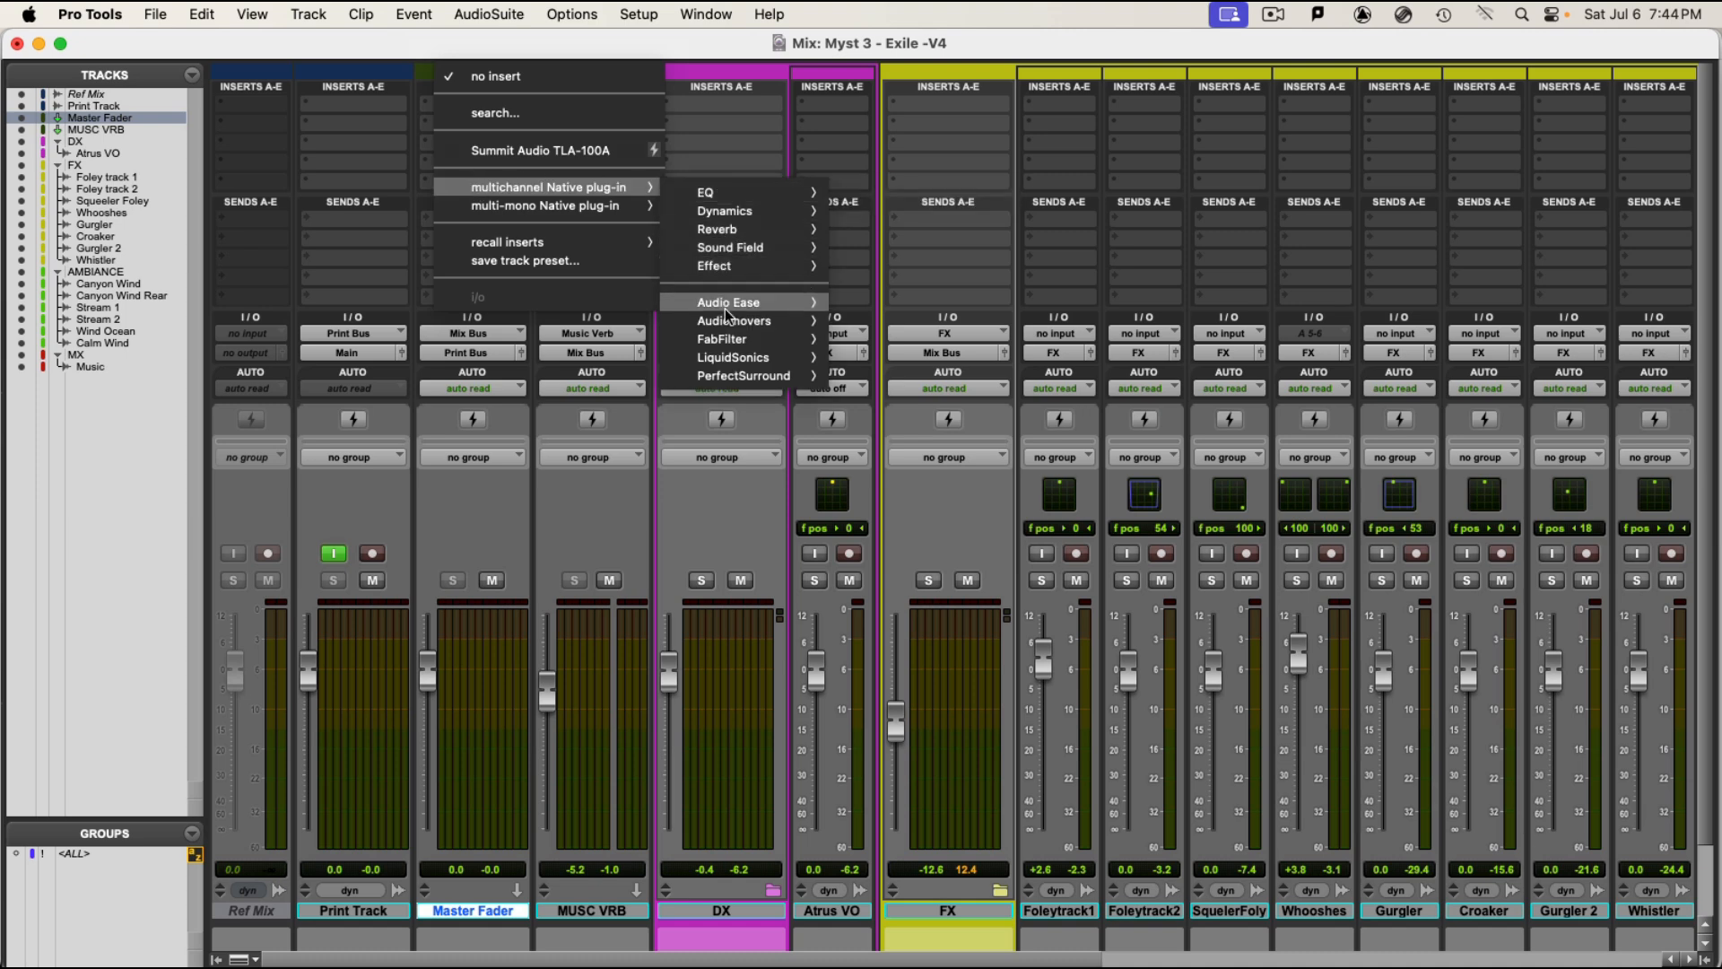
mouse_move(733, 345)
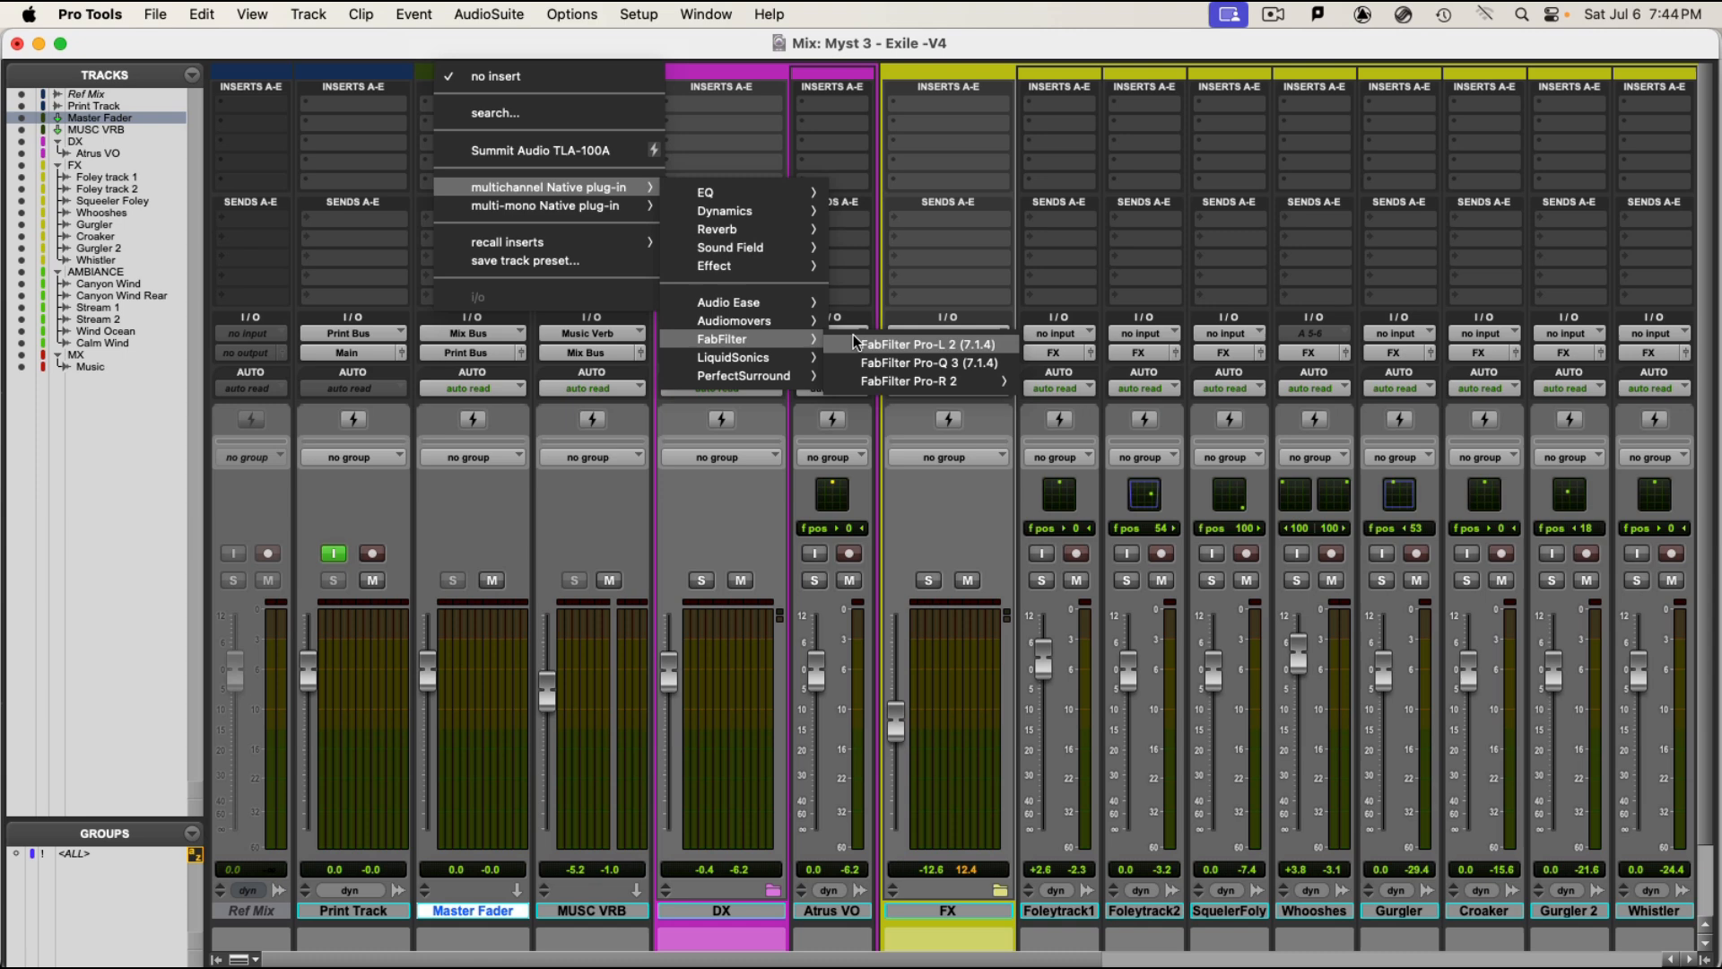
mouse_move(763, 208)
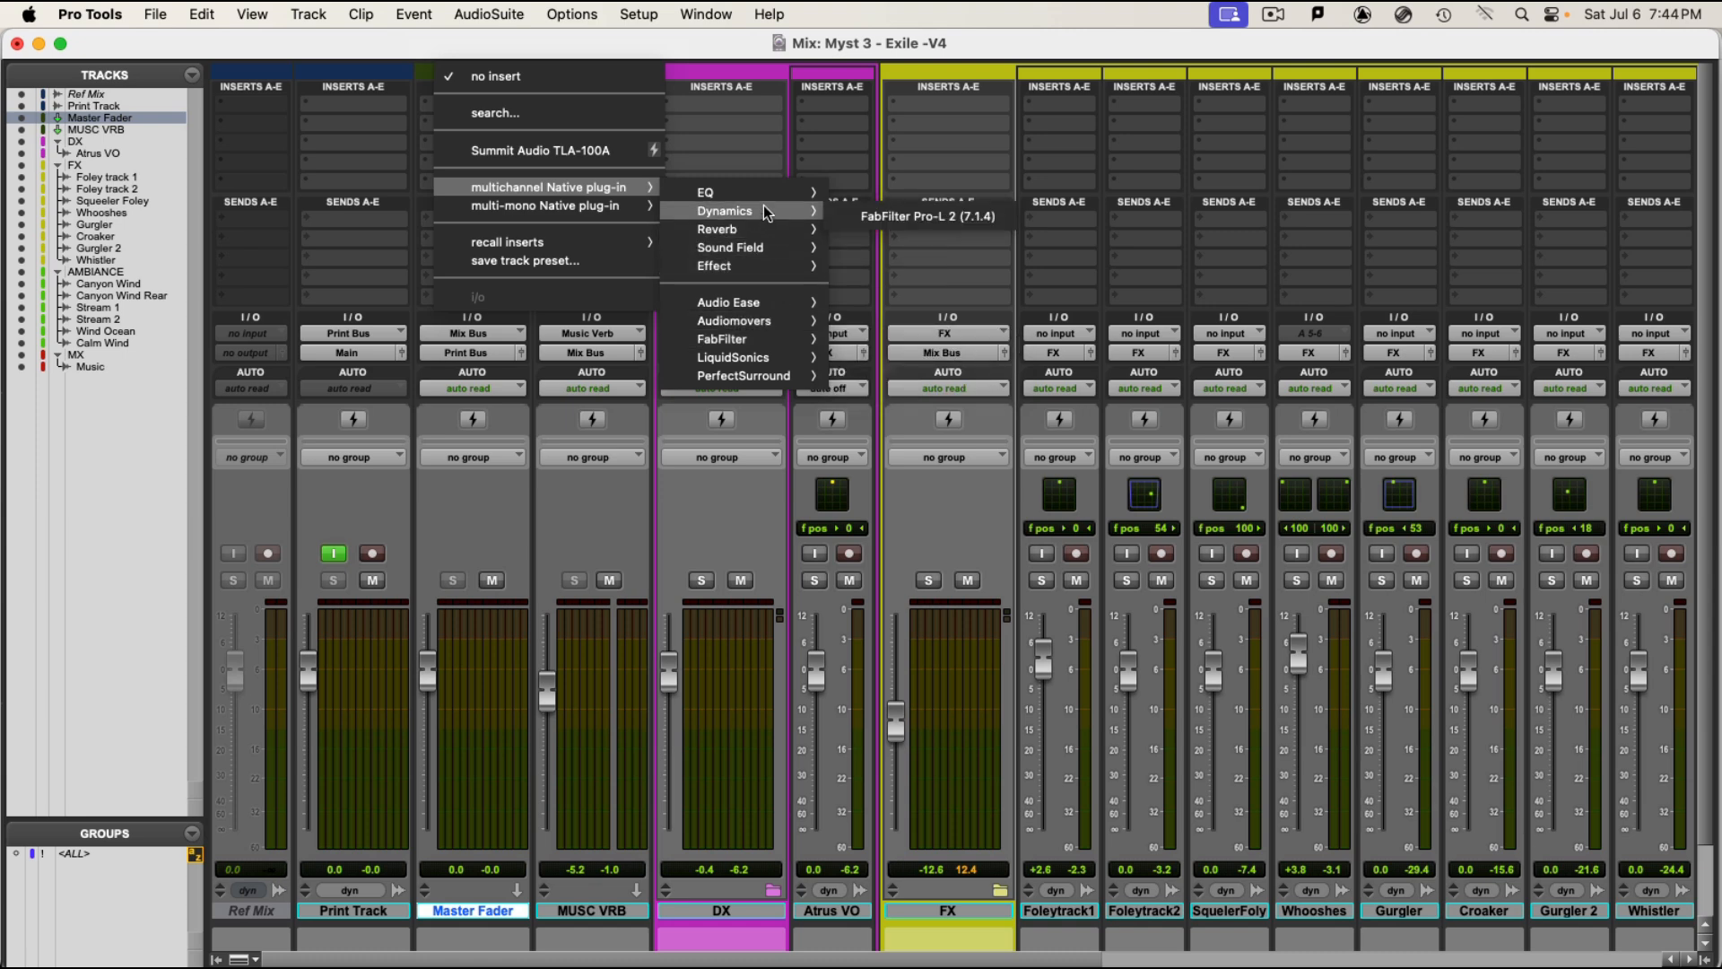
left_click(988, 213)
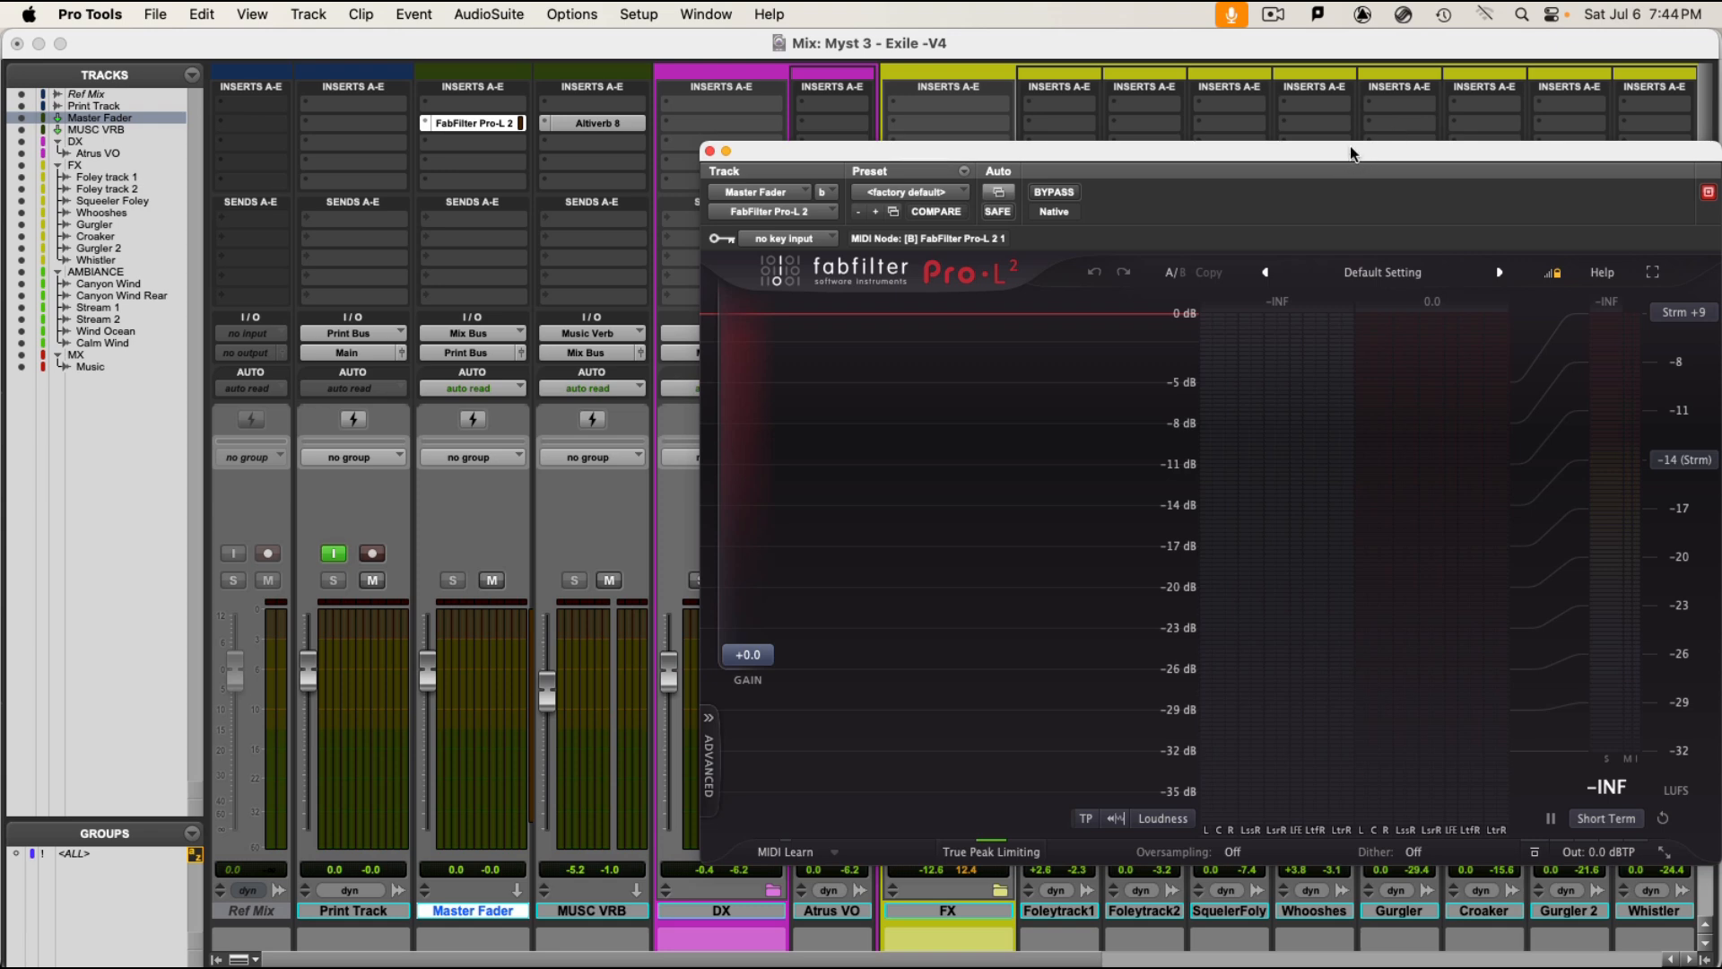
left_click_drag(1351, 152, 1266, 150)
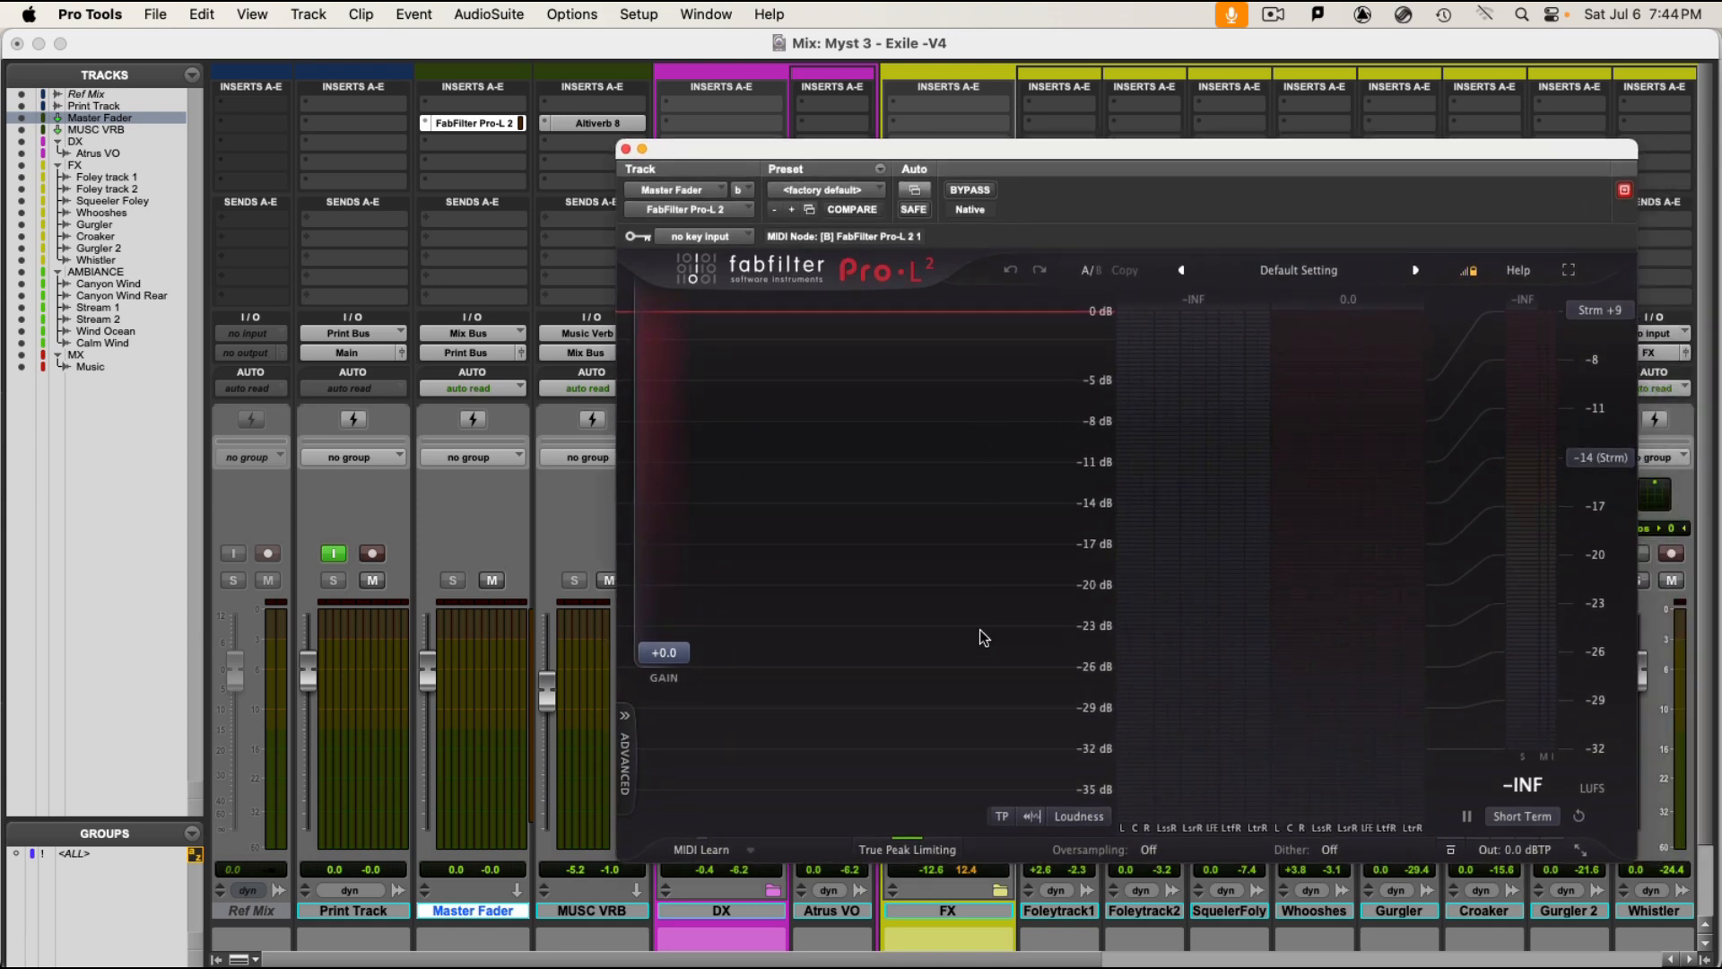
Keep the limiter's meter scale on Loudness and set its target to -24 LUFS (ATSC A/85, TR-B32).
left_click(1078, 817)
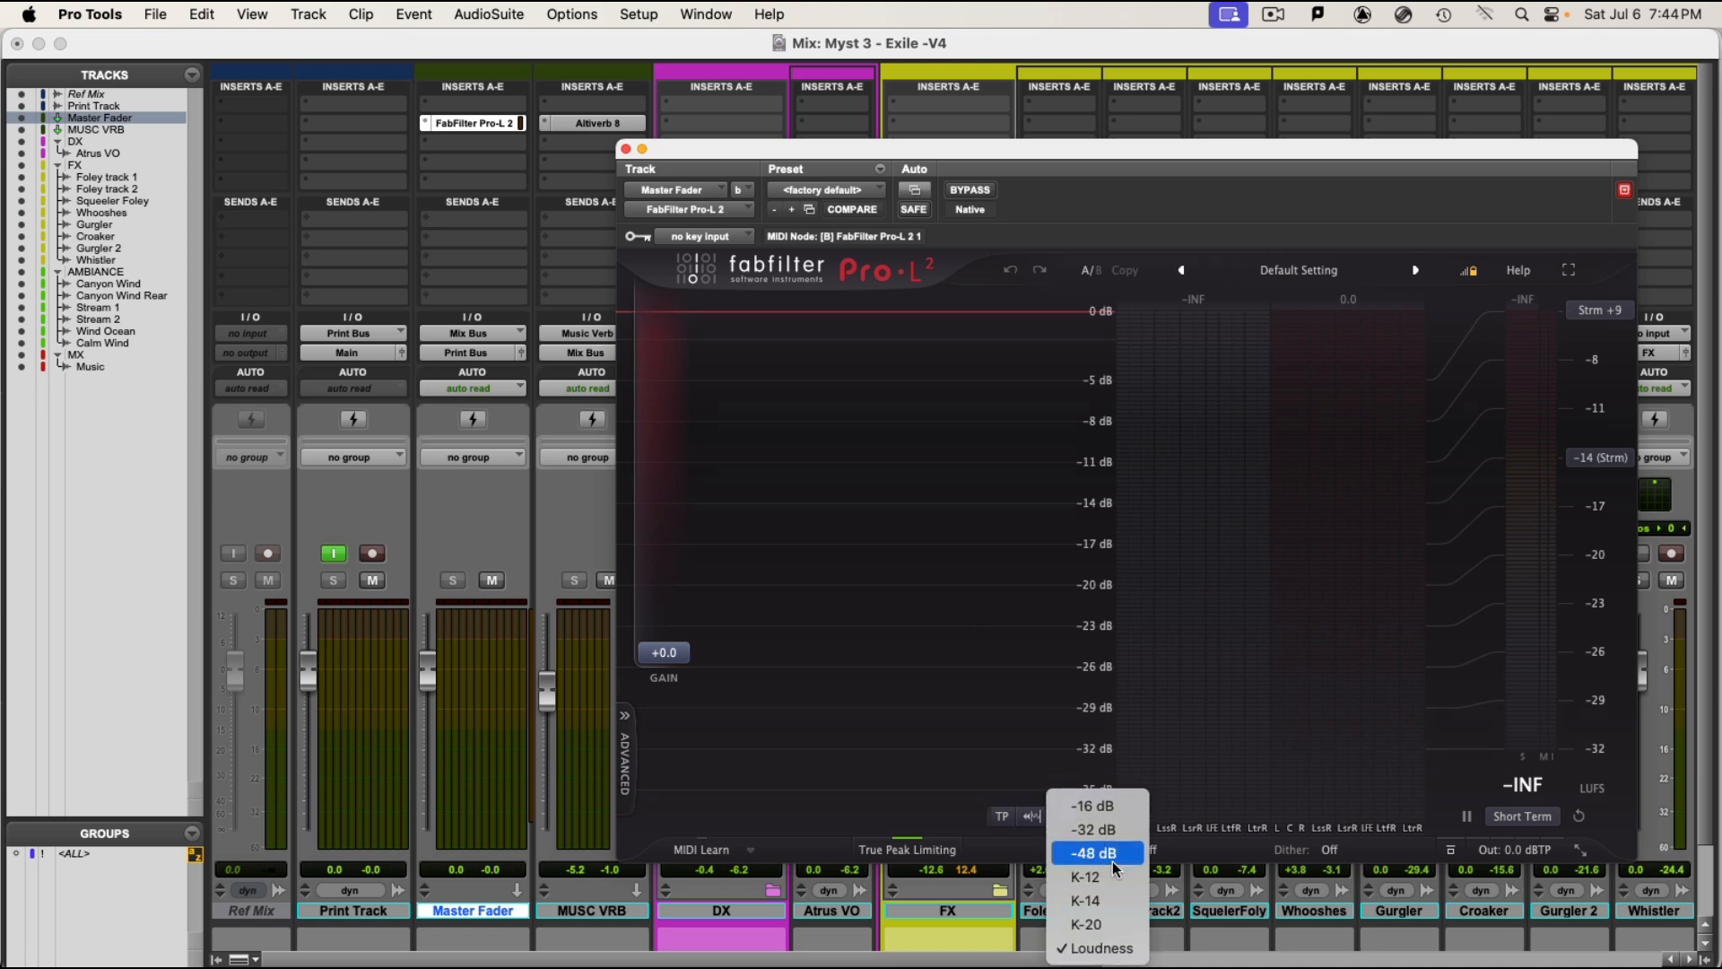
left_click(1120, 947)
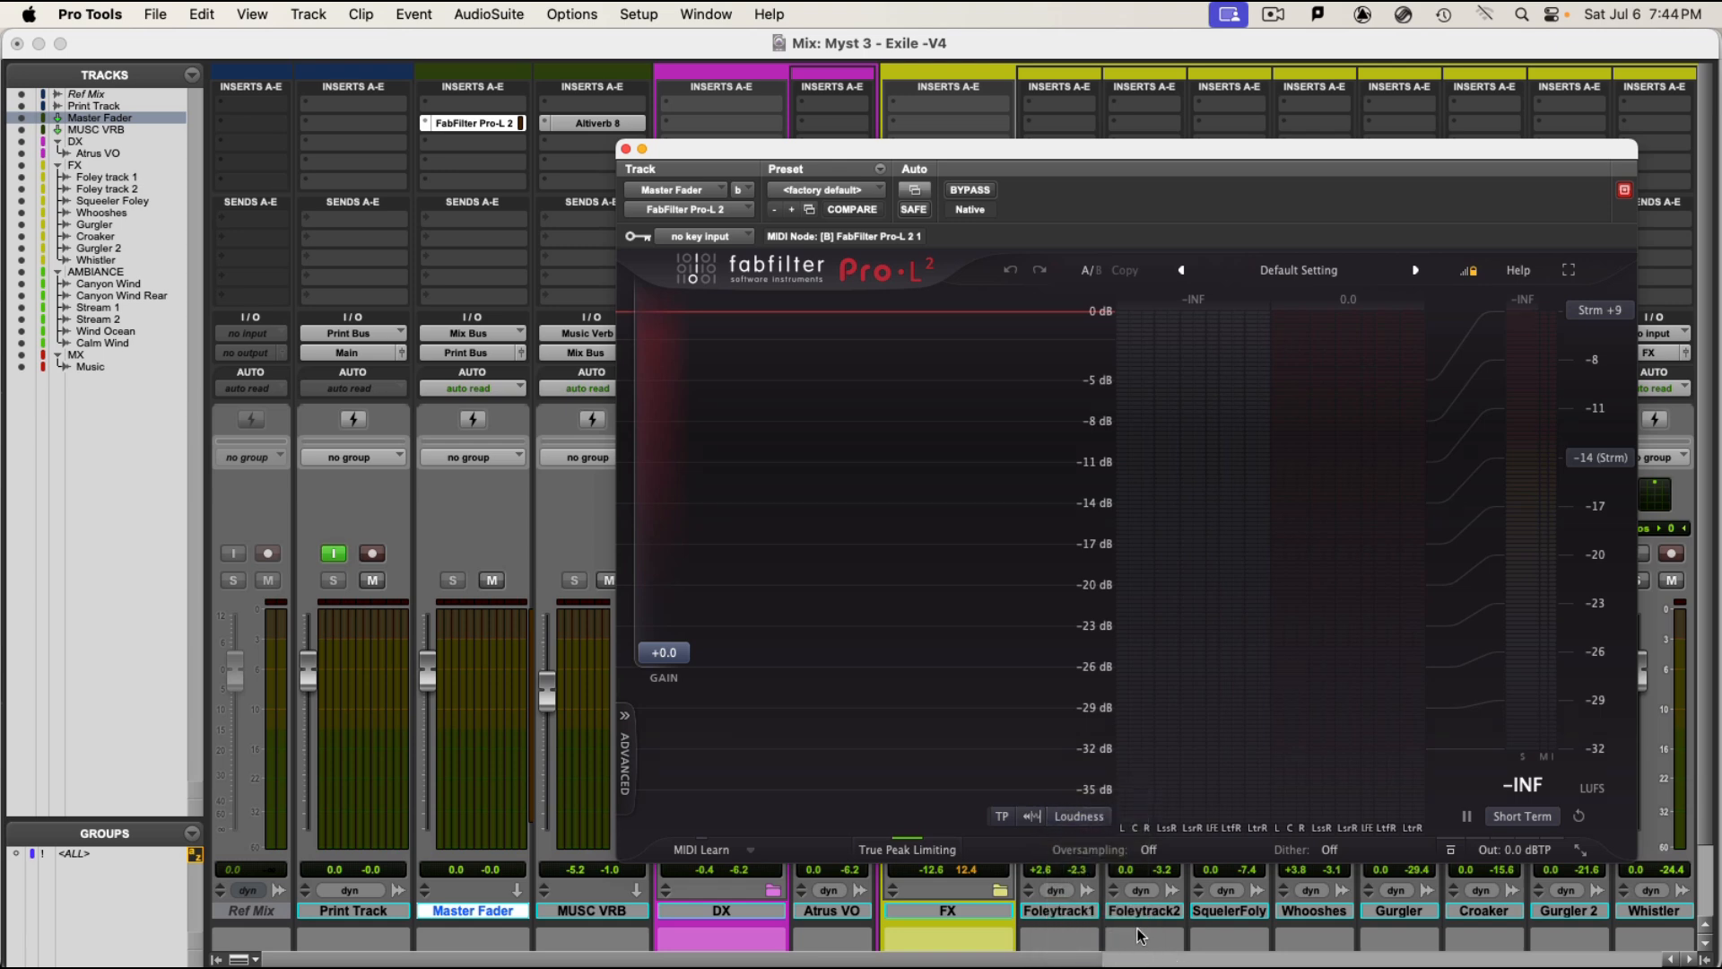
left_click(1598, 459)
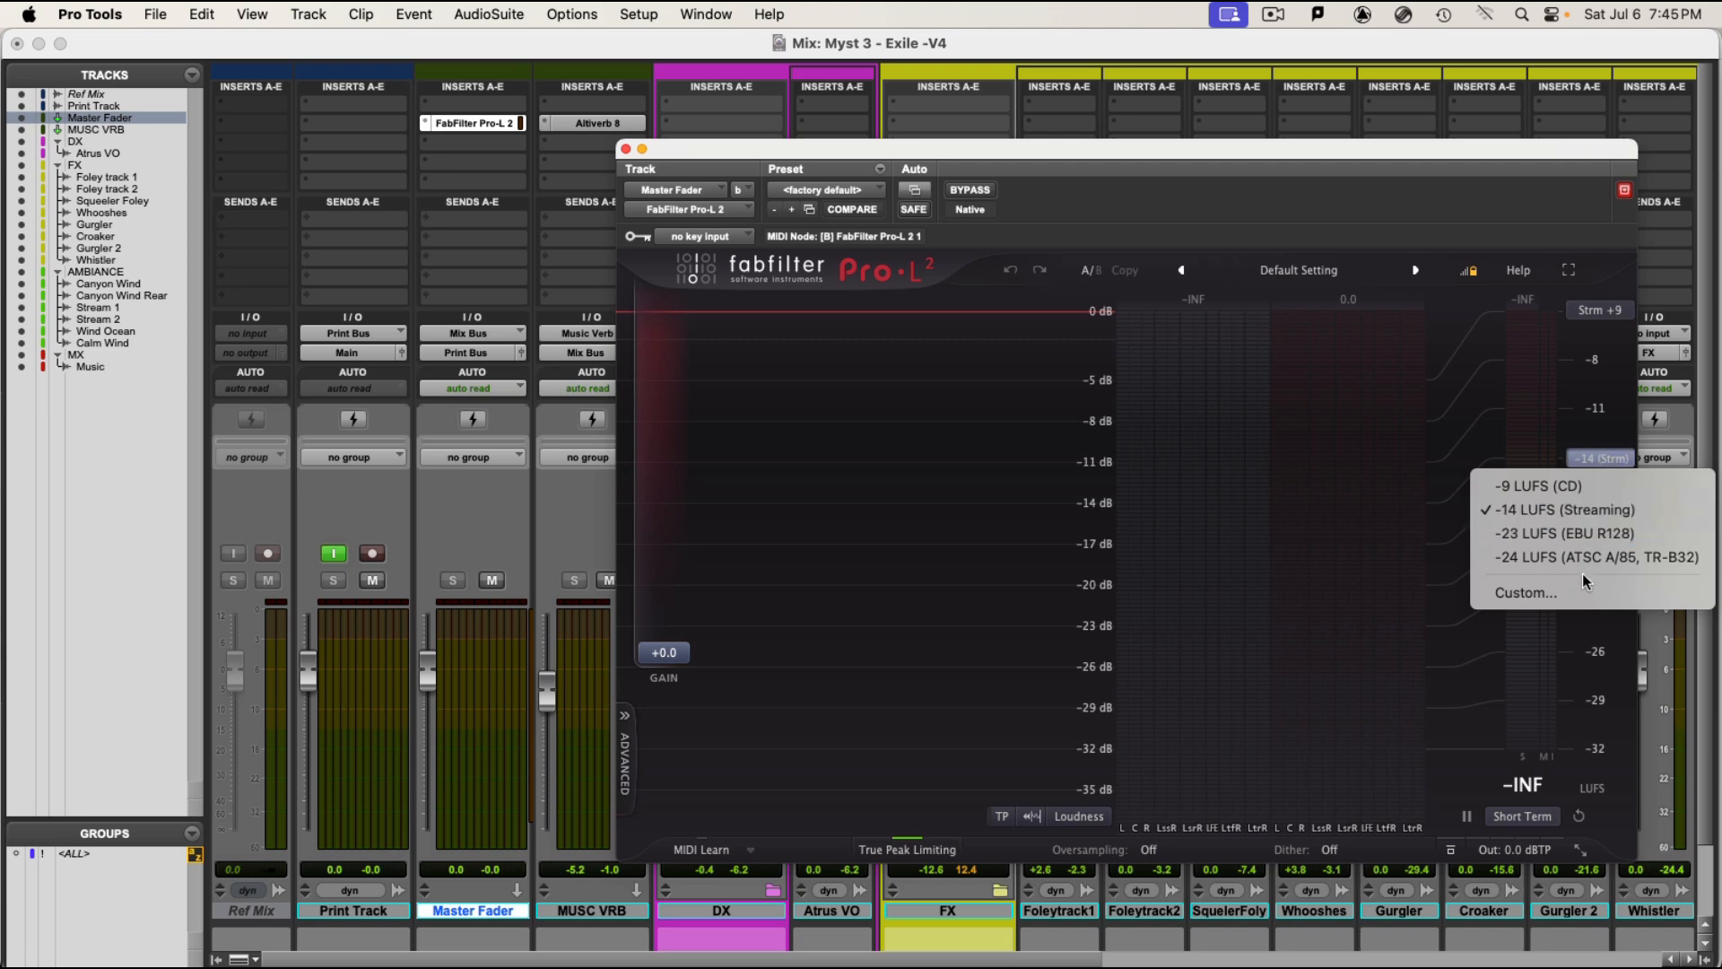
left_click(1559, 565)
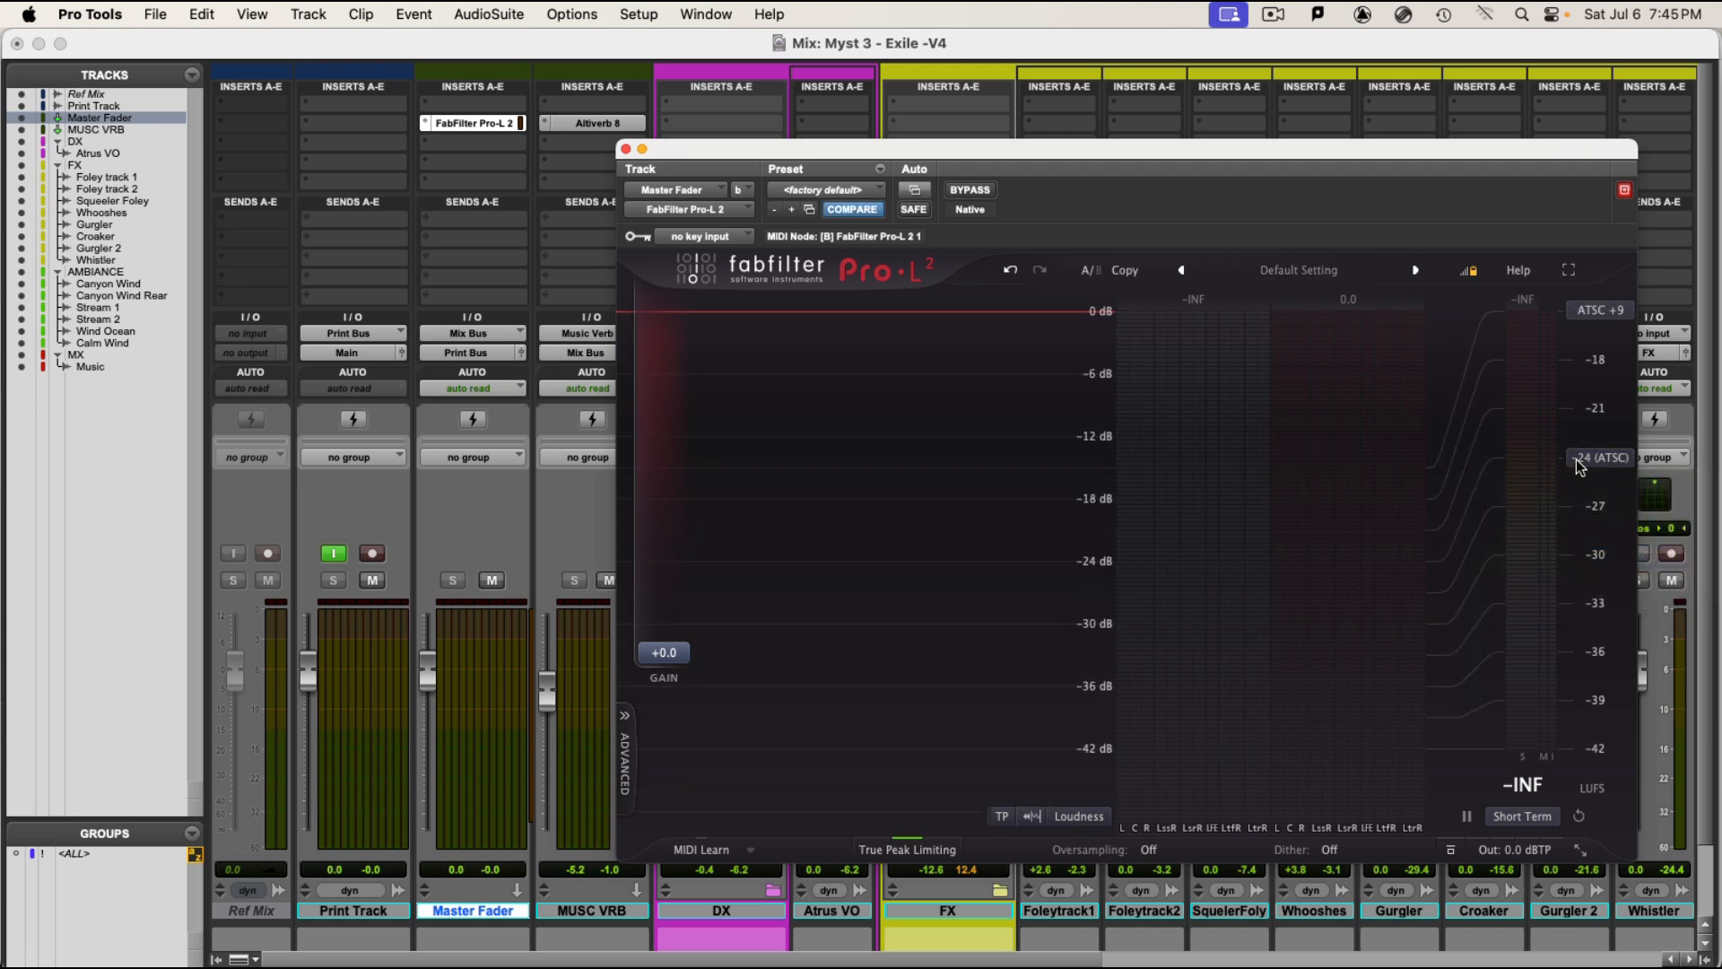
mouse_move(1534, 469)
Set the limiter's oversampling to 2x and its output level to -1.0 dBTP.
left_click(1151, 850)
left_click(1153, 857)
left_click(1153, 851)
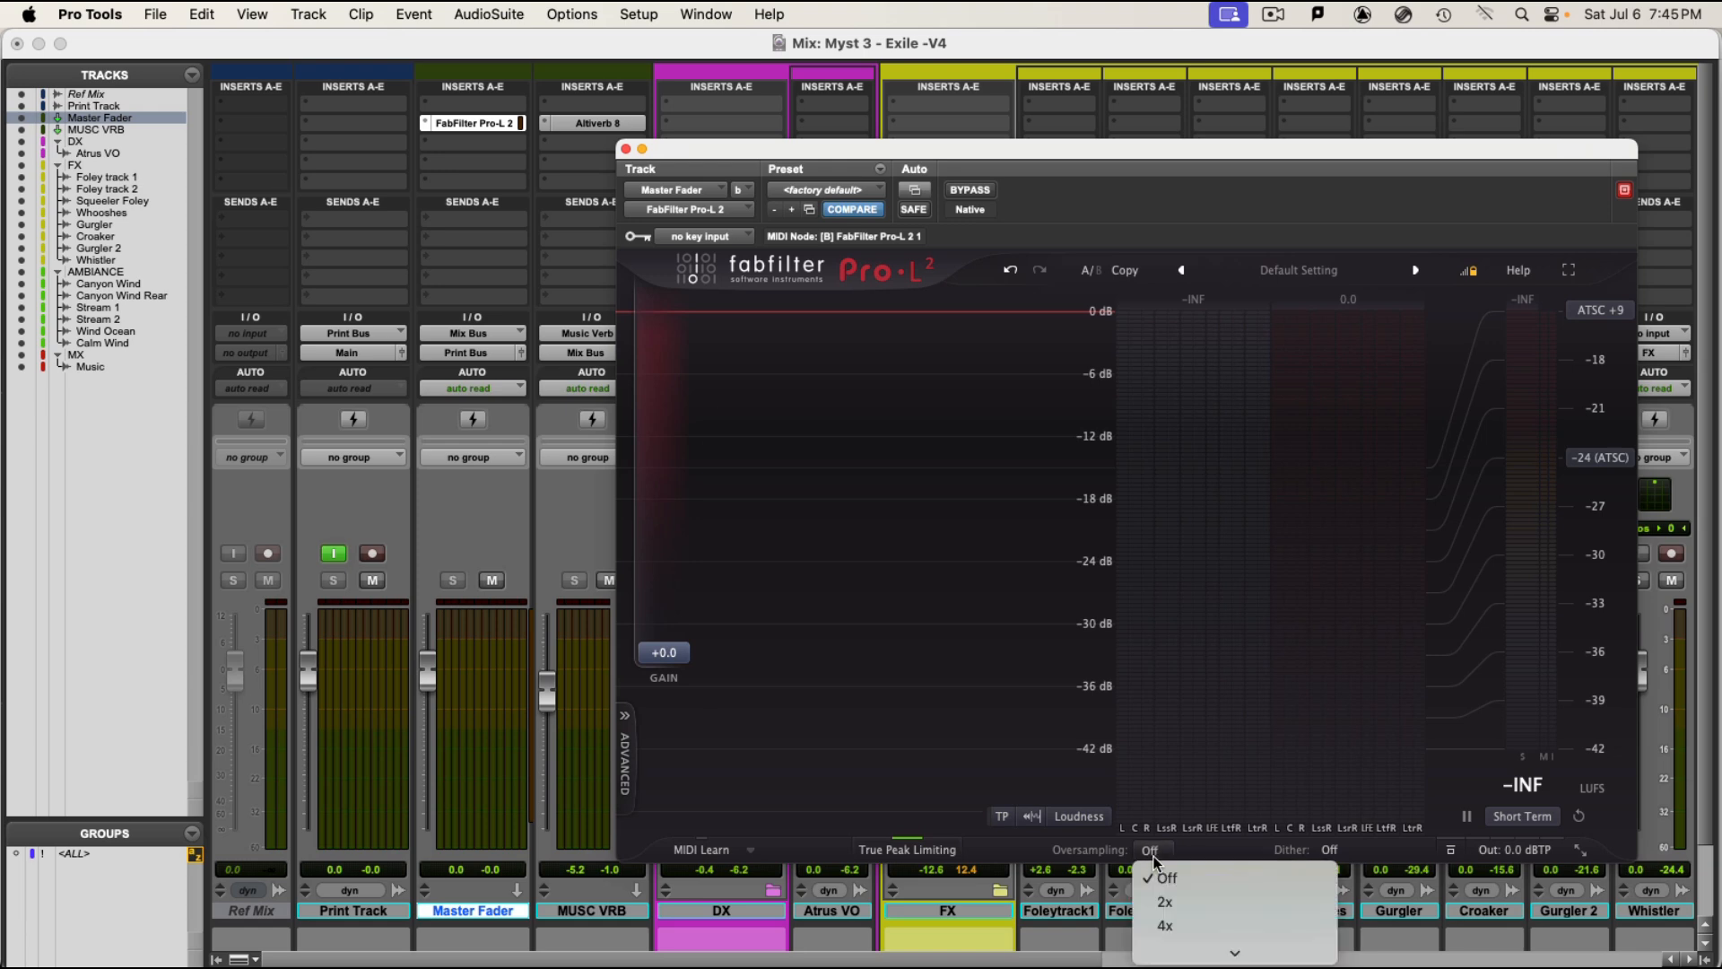
left_click(1164, 902)
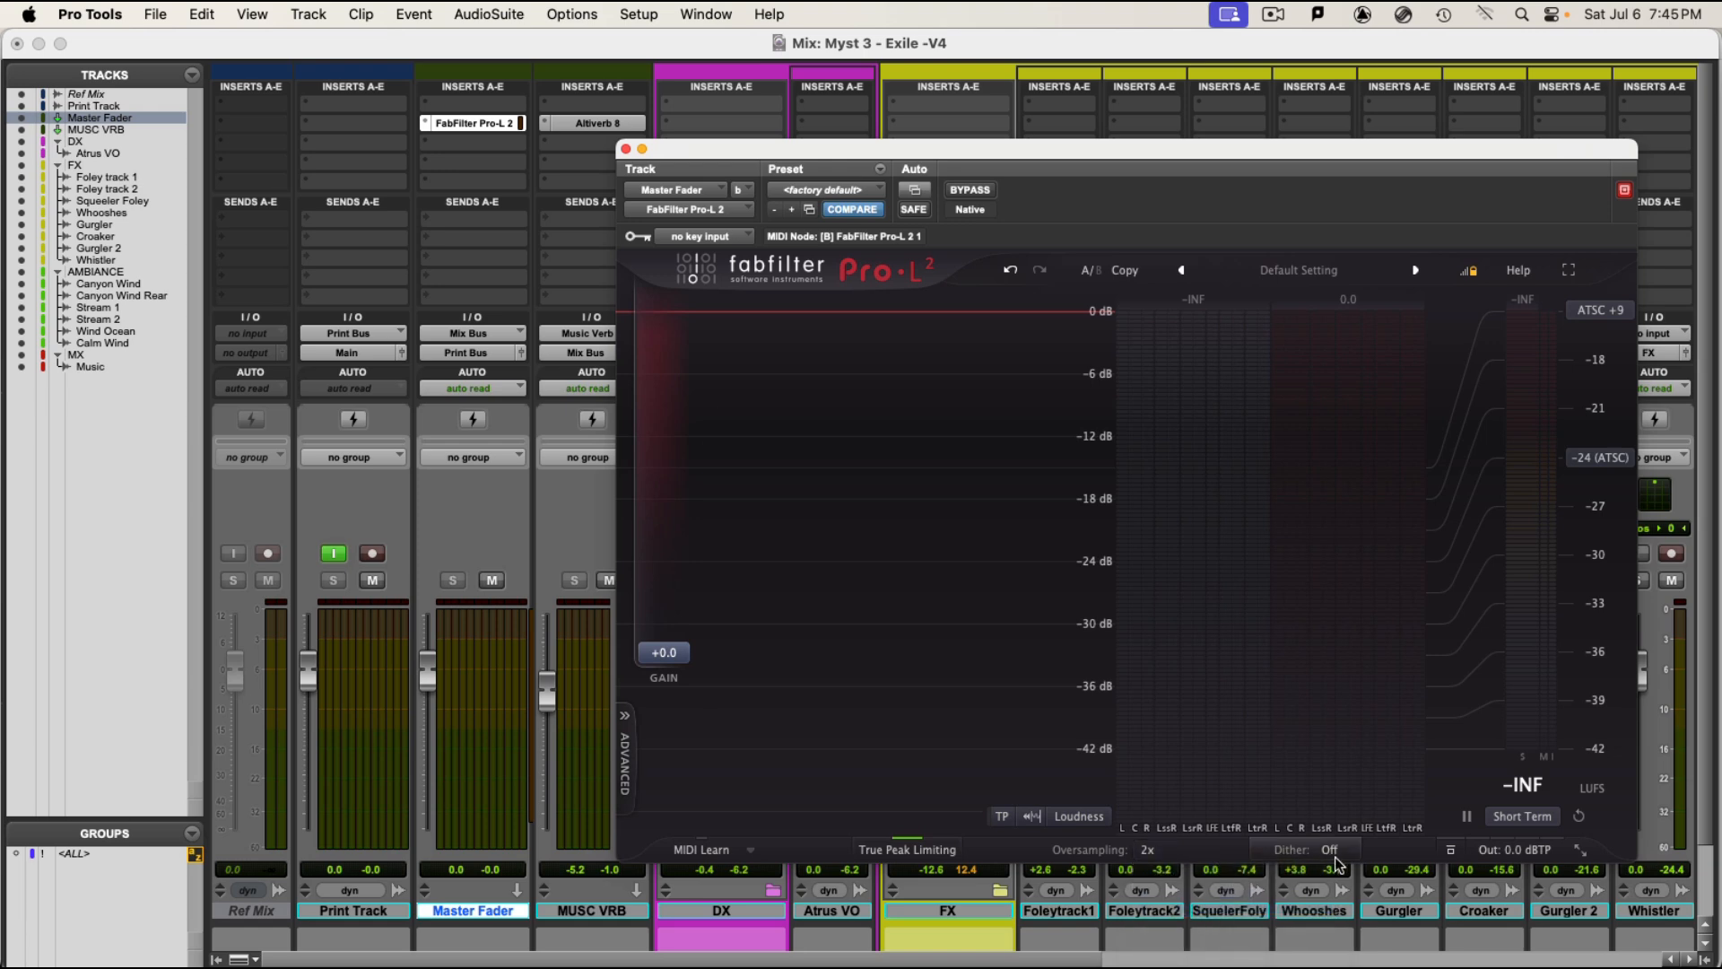
mouse_move(1540, 850)
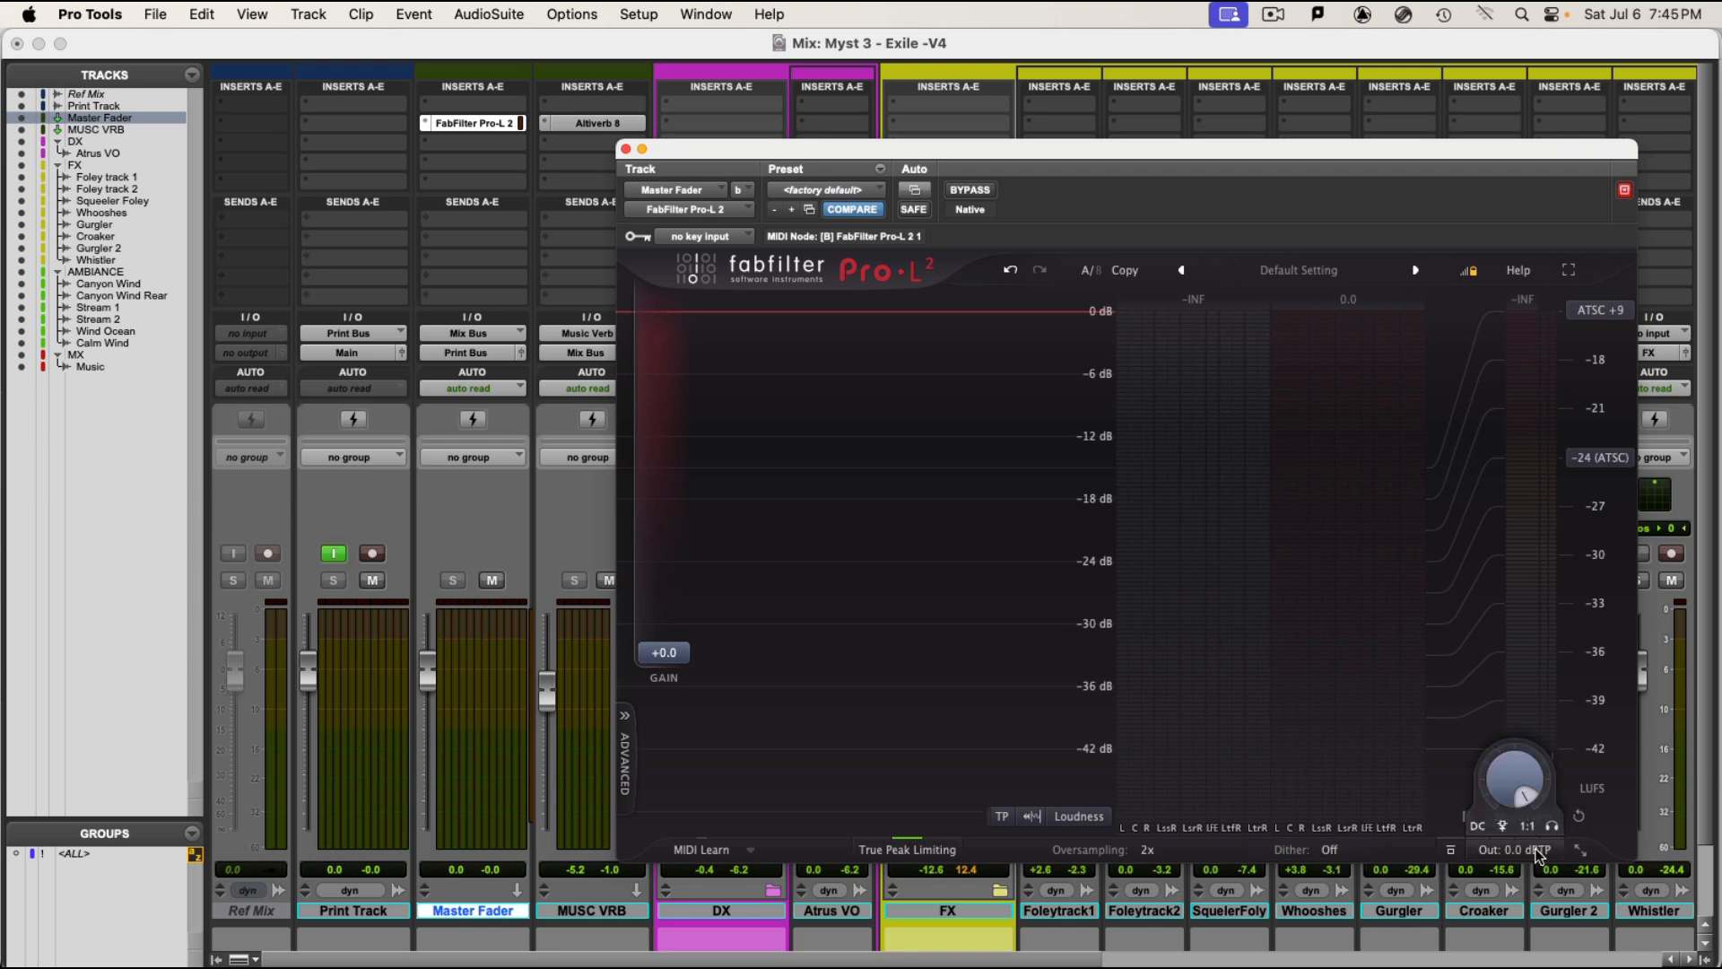
left_click_drag(1539, 858, 1540, 870)
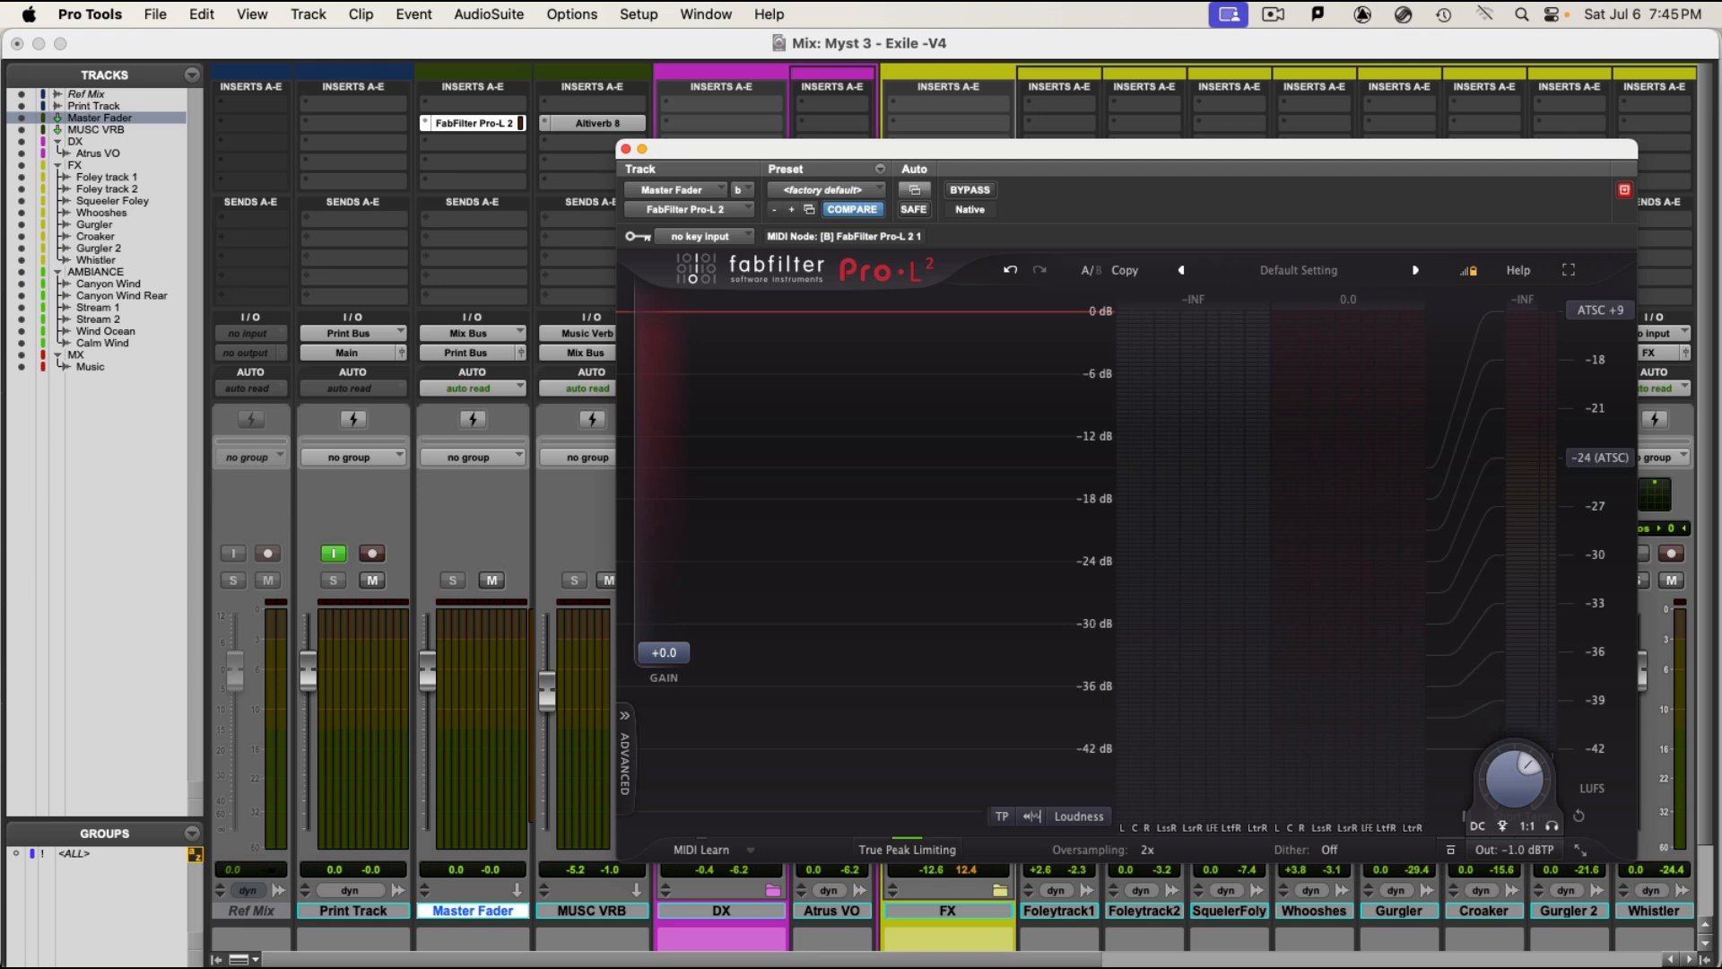
Set the limiter's gain to +3 dB and close the plug-in window.
mouse_move(642, 661)
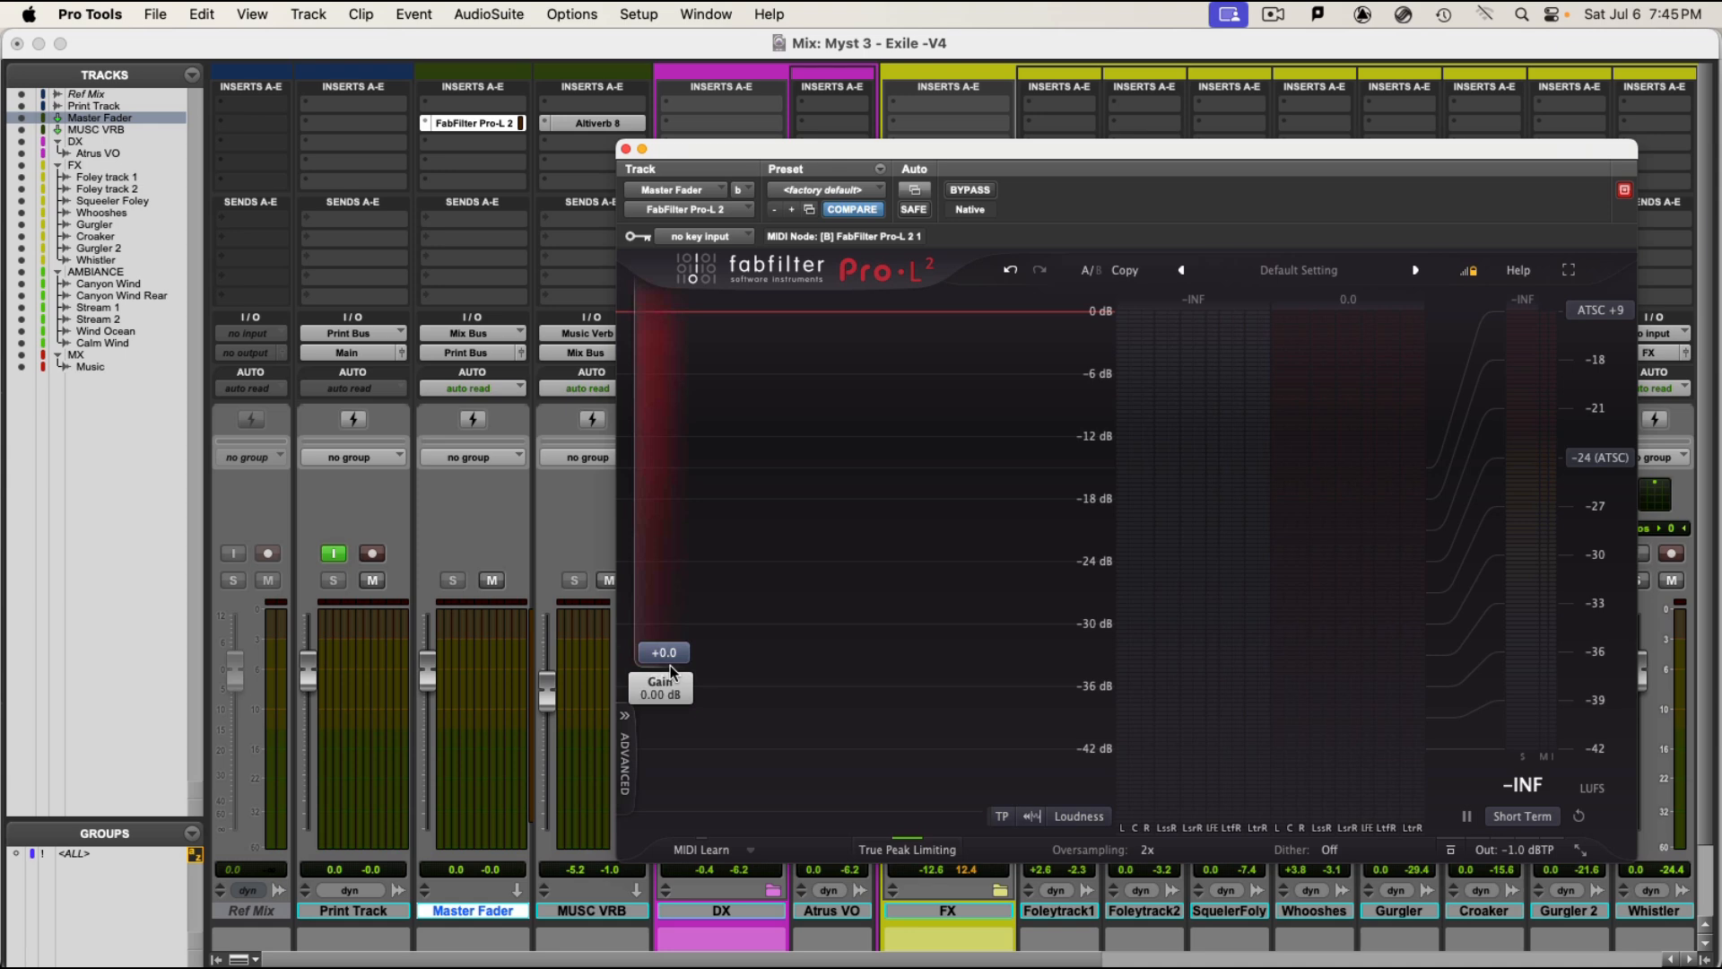
double_click(669, 684)
type("3")
key("Return")
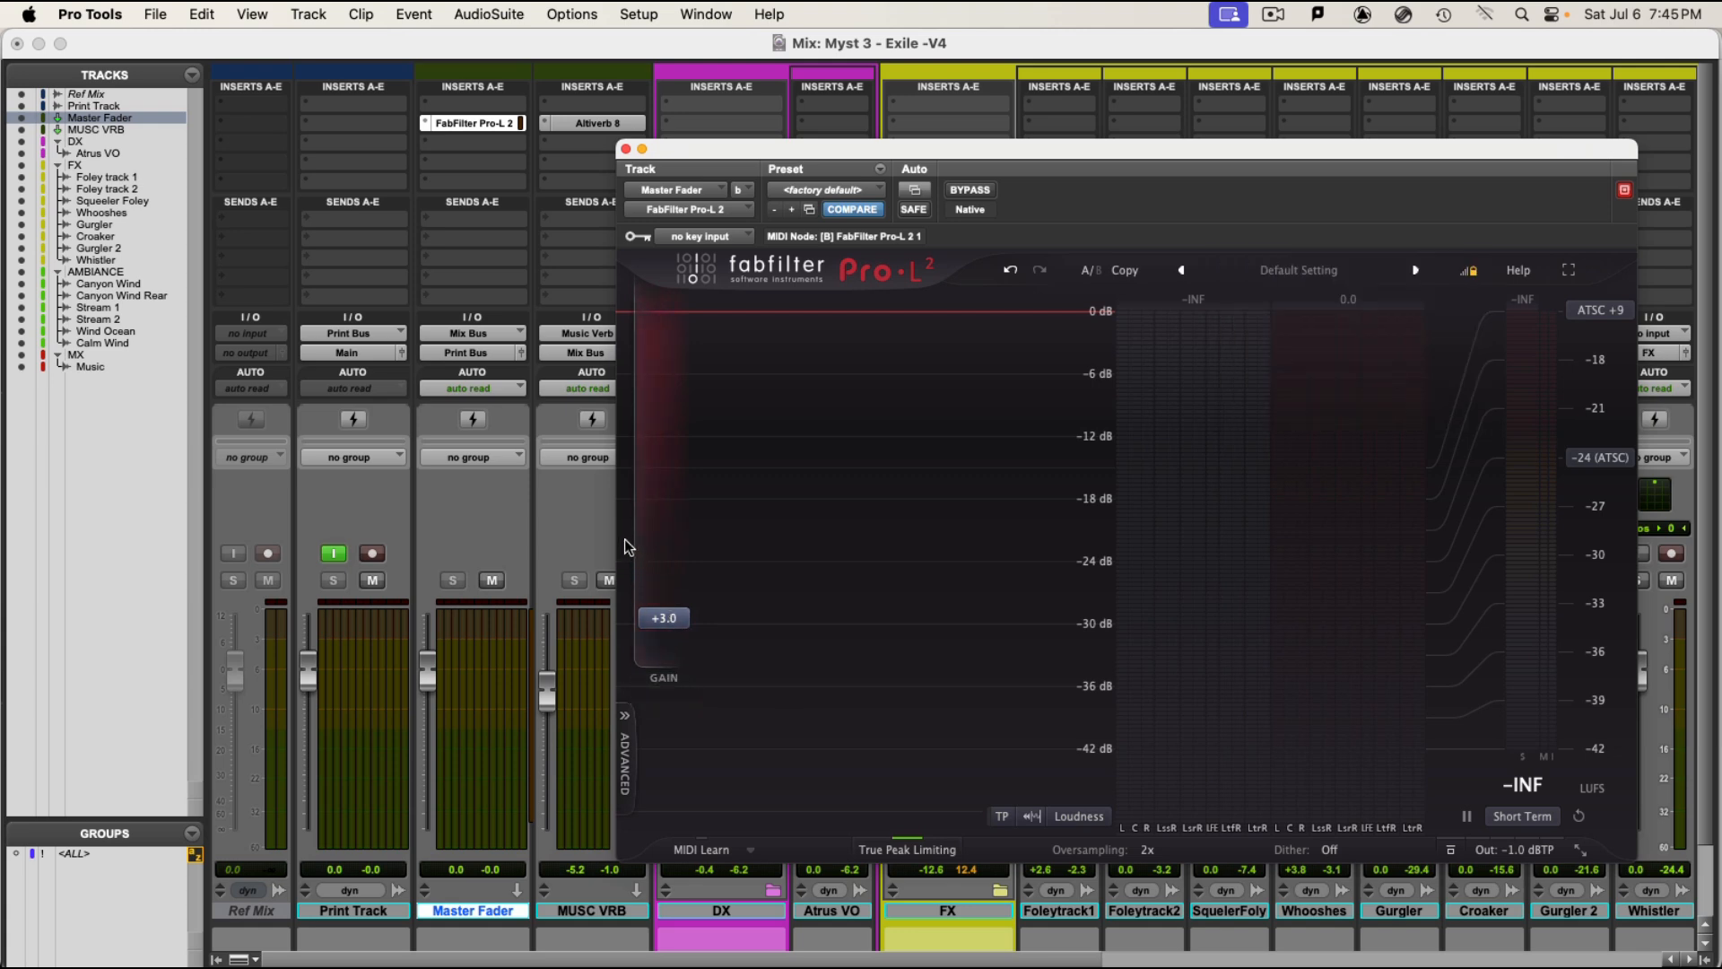
left_click(626, 149)
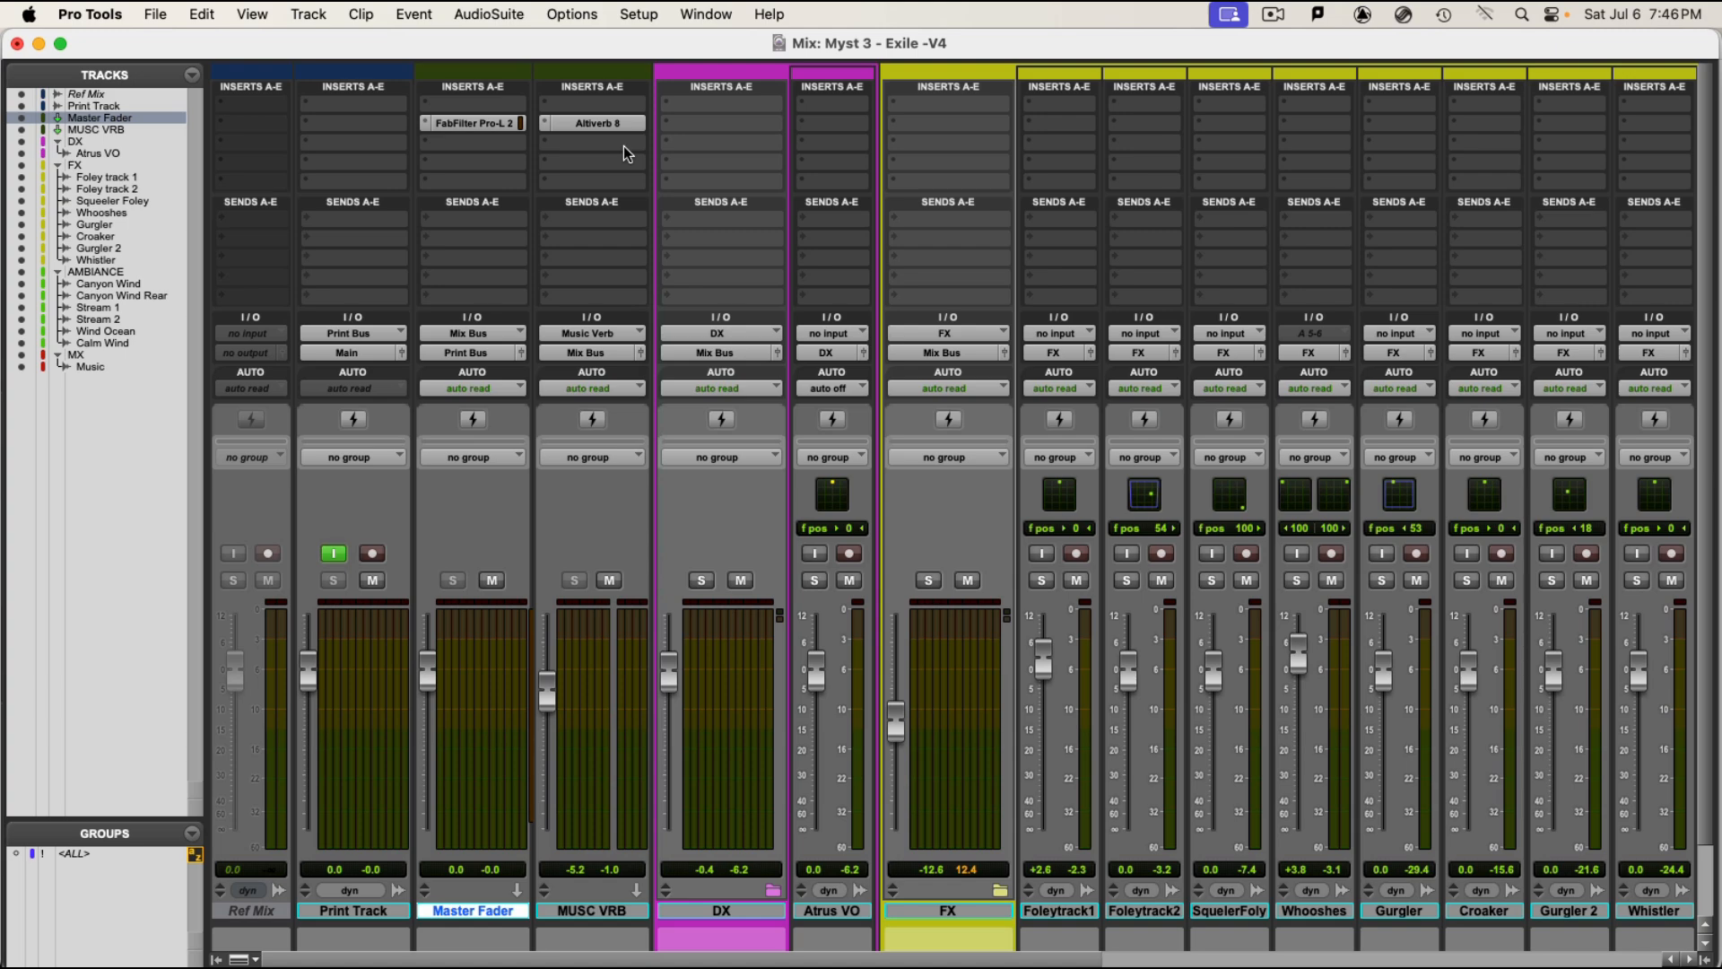
Switch to the Edit window and look over the dialogue, FX, ambience and music tracks.
key("super+equal")
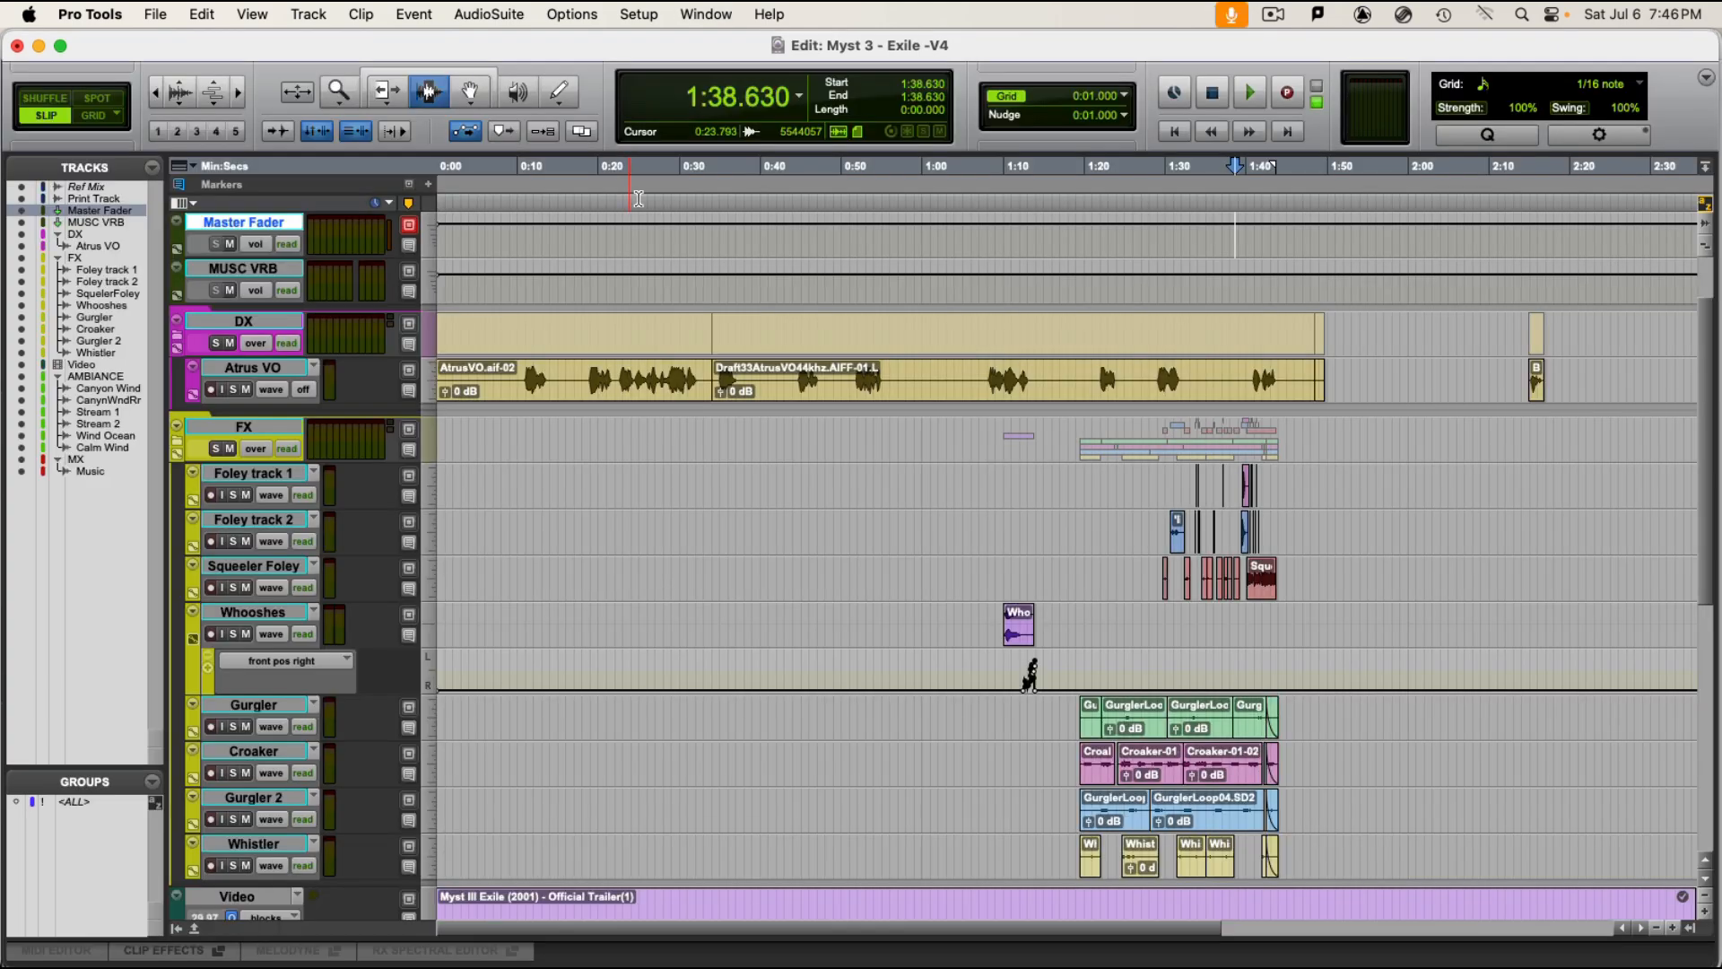
scroll(758, 681, "down", 5)
scroll(757, 681, "down", 3)
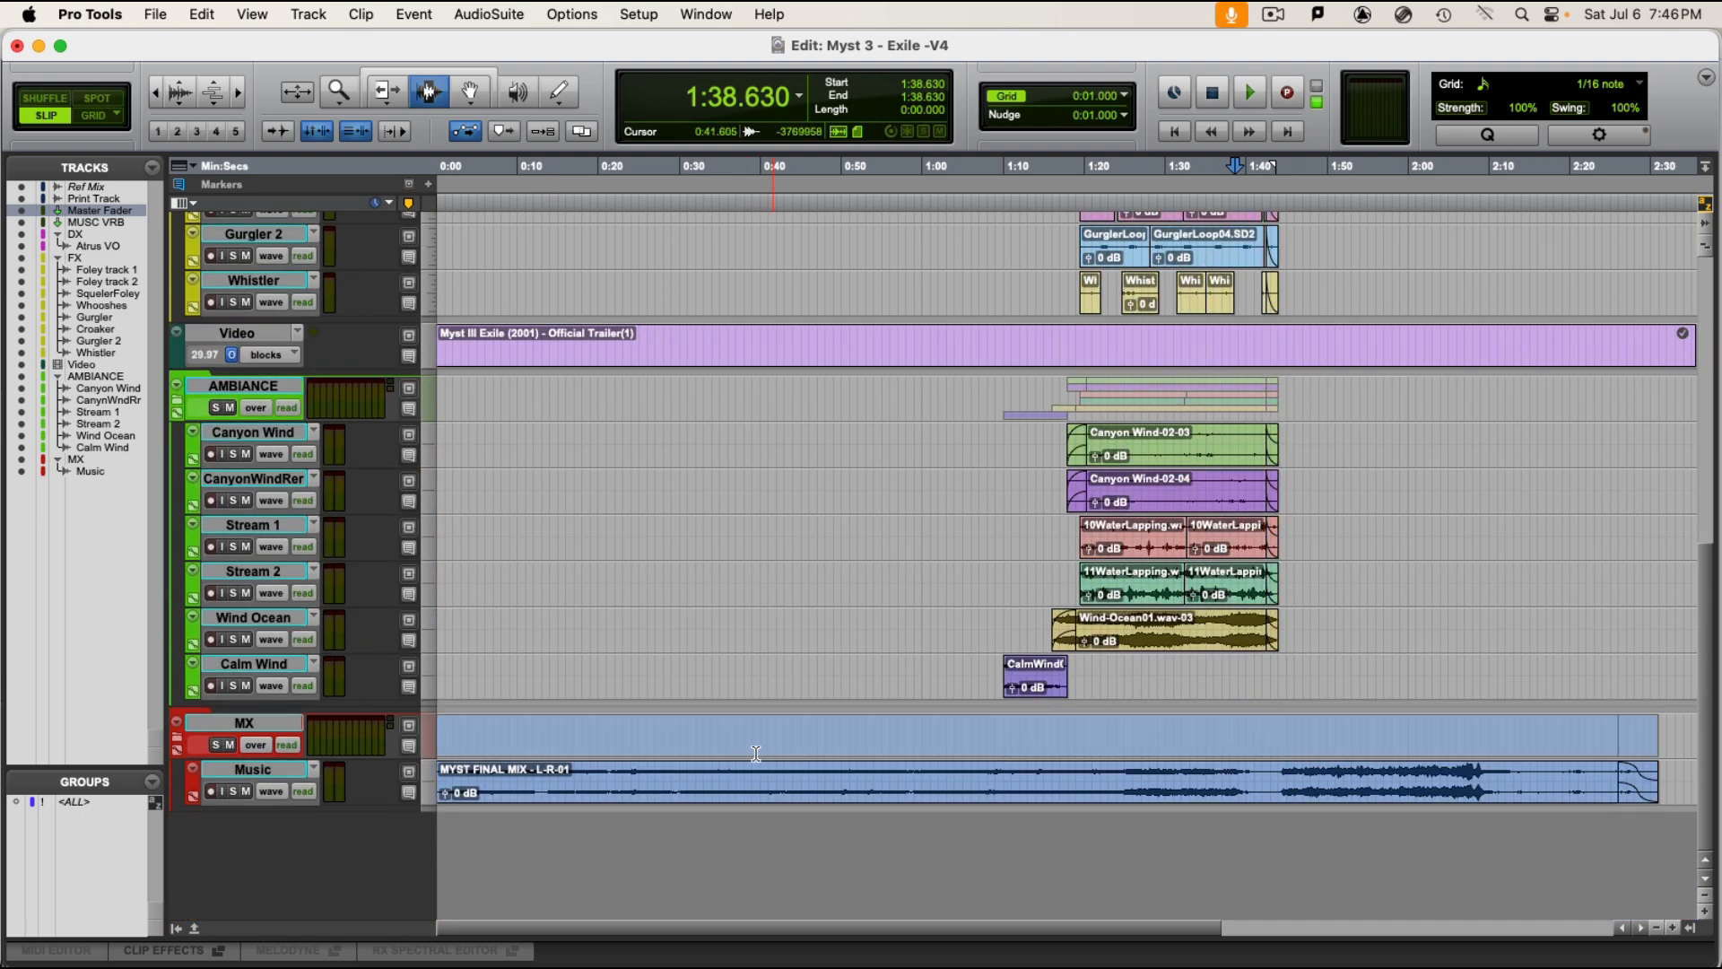
scroll(756, 754, "up", 4)
scroll(706, 758, "up", 4)
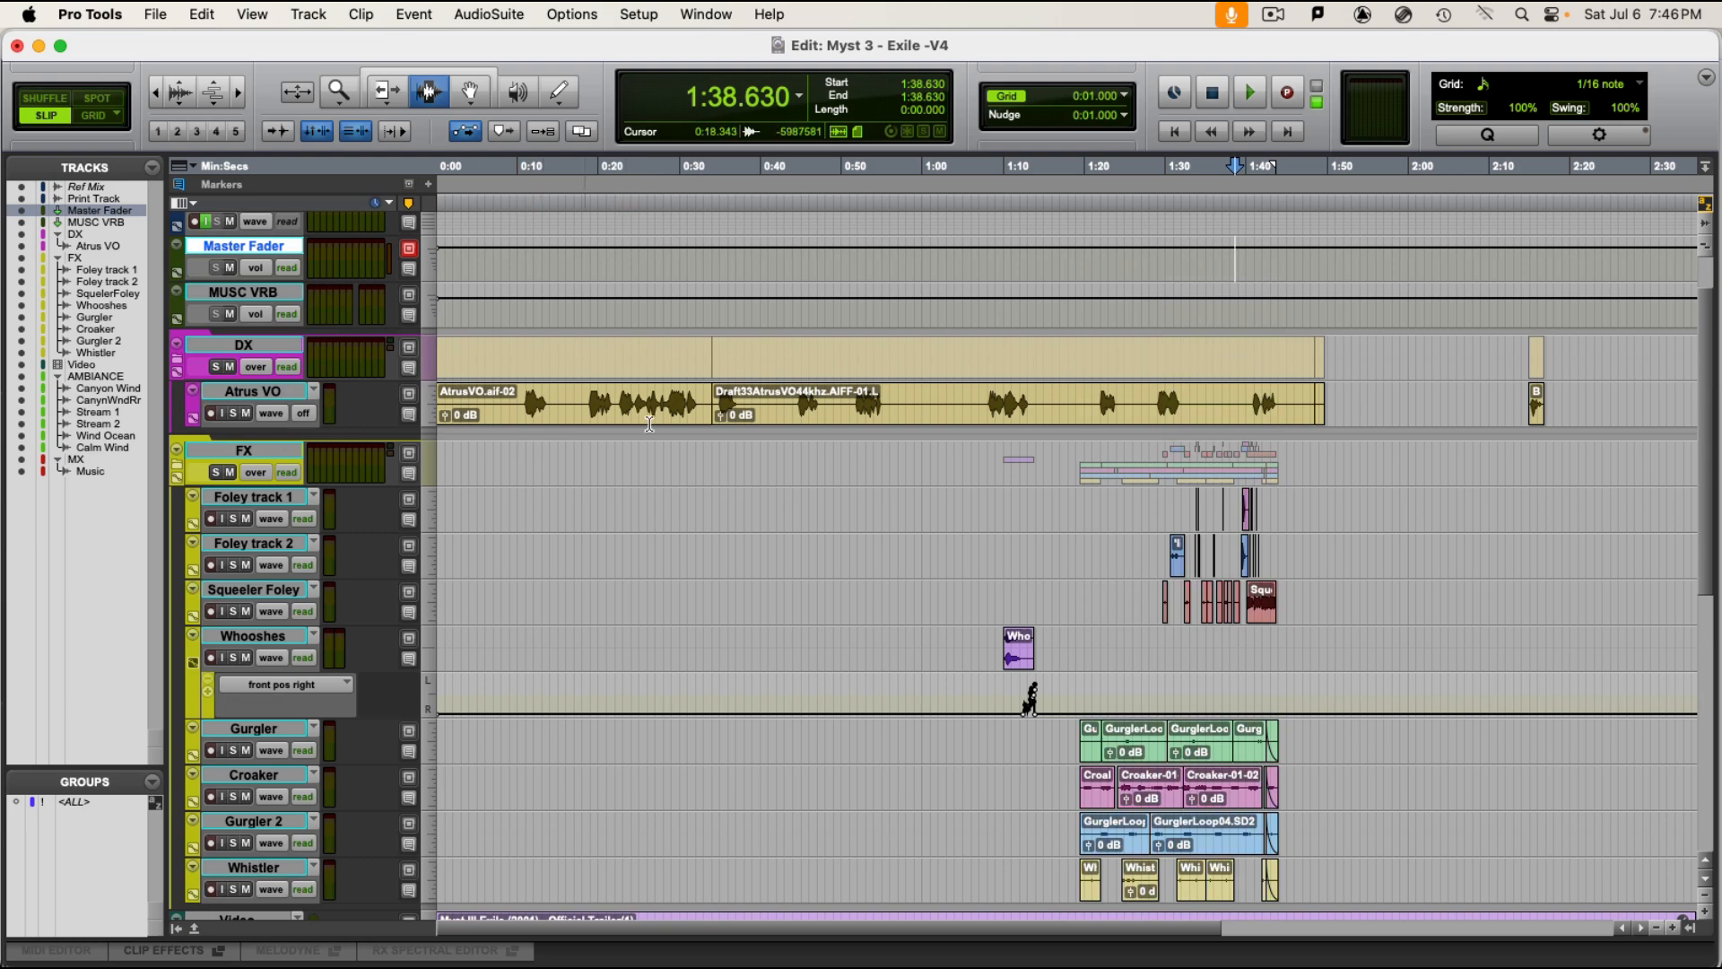
scroll(1073, 517, "down", 4)
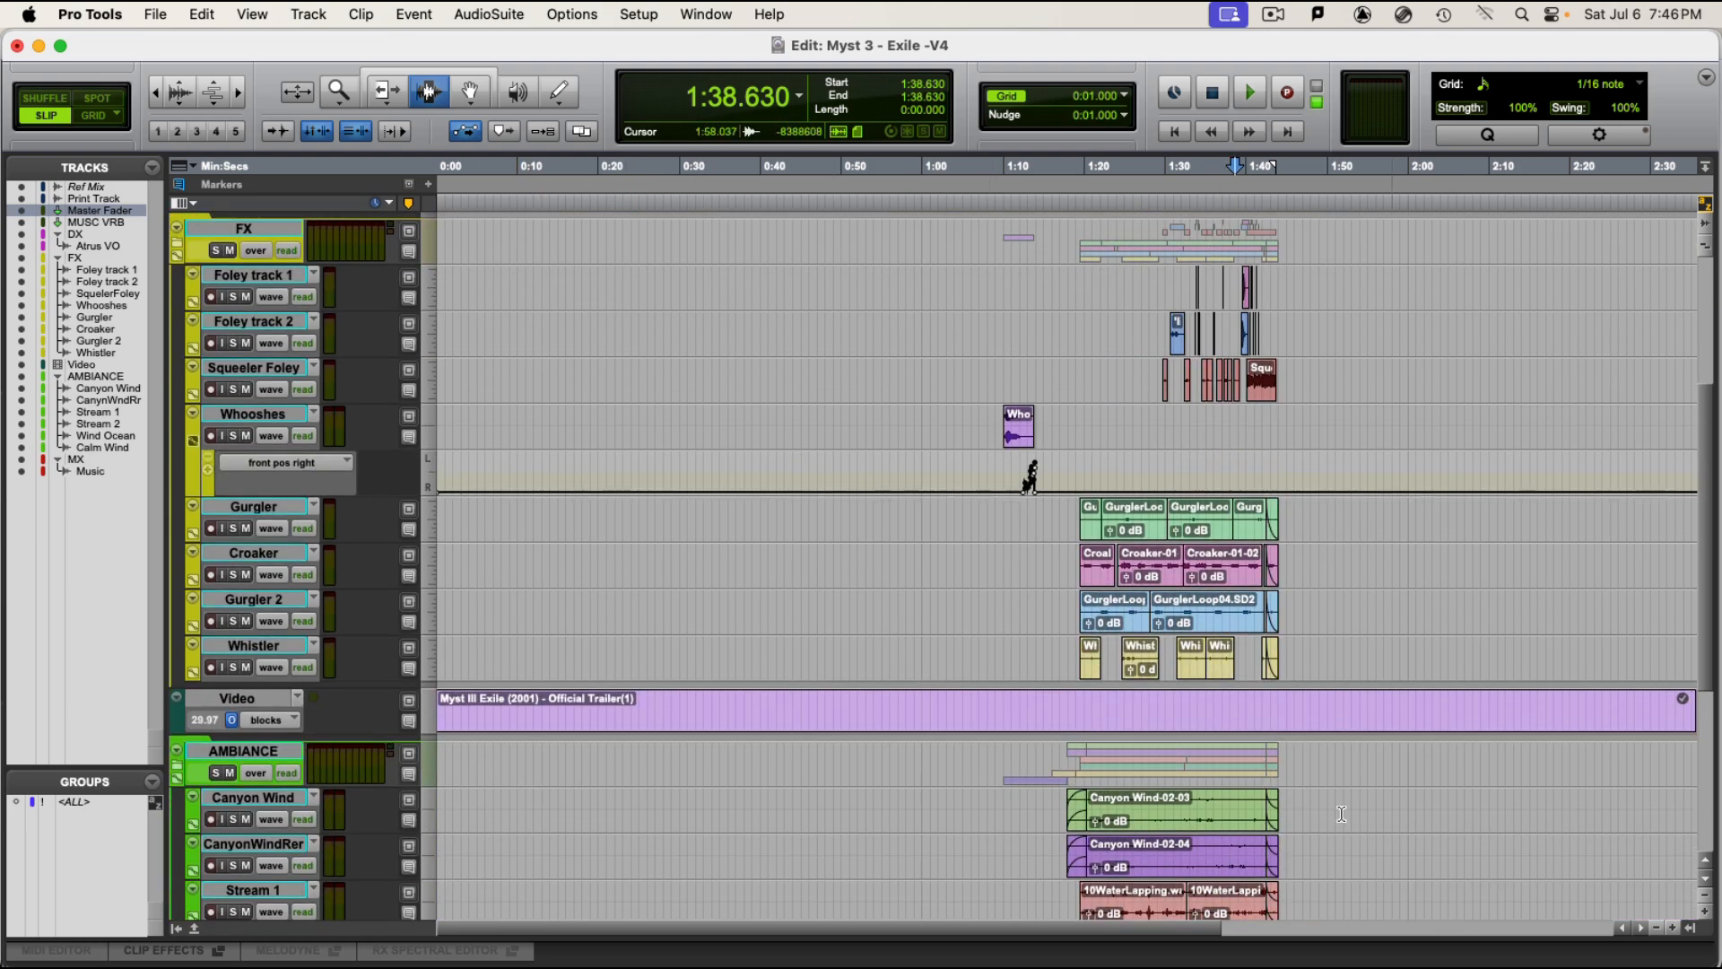
scroll(1223, 724, "up", 4)
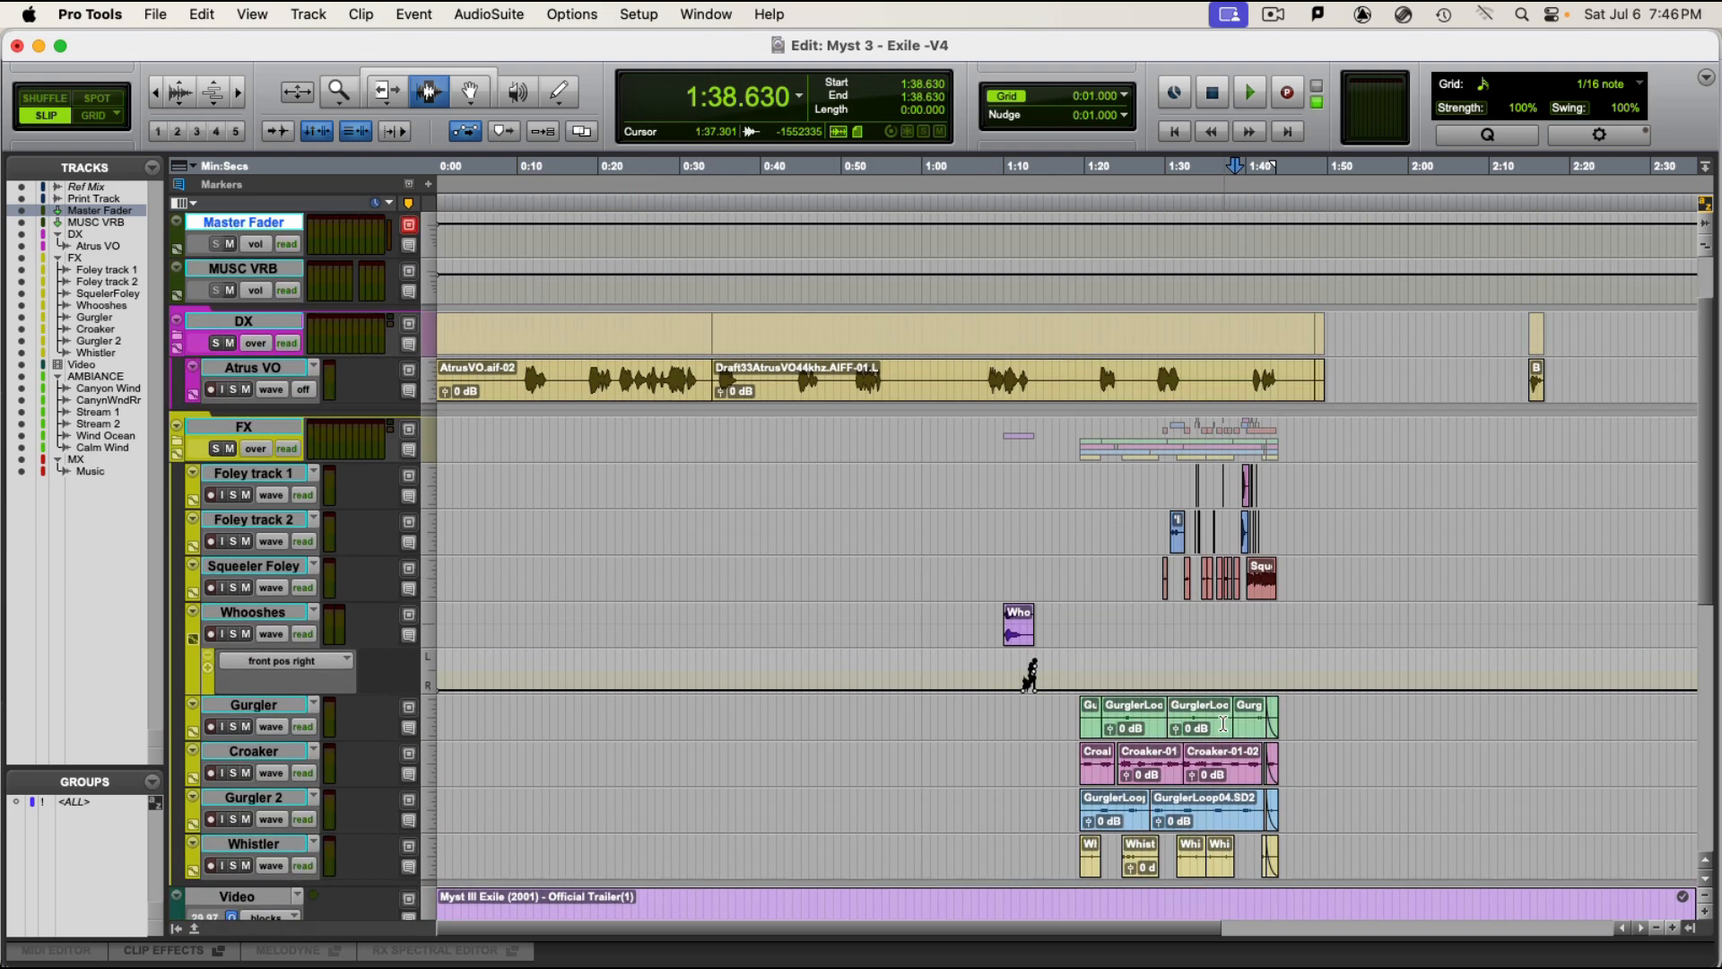
scroll(1220, 727, "down", 6)
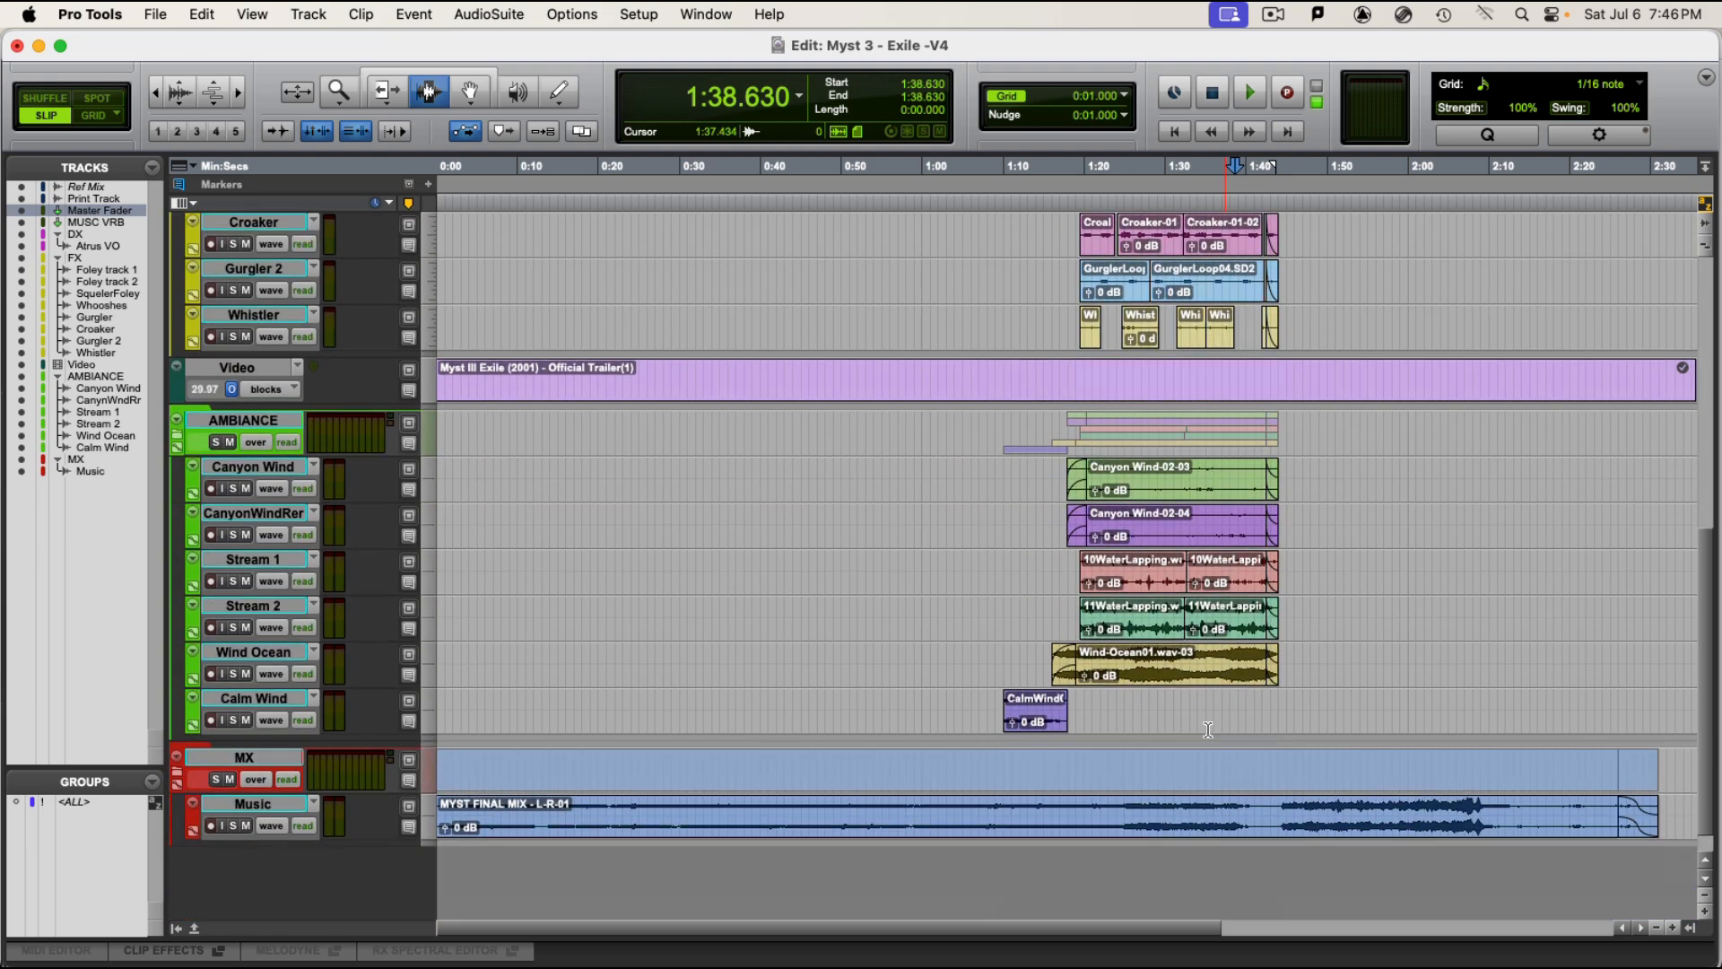
scroll(666, 734, "up", 6)
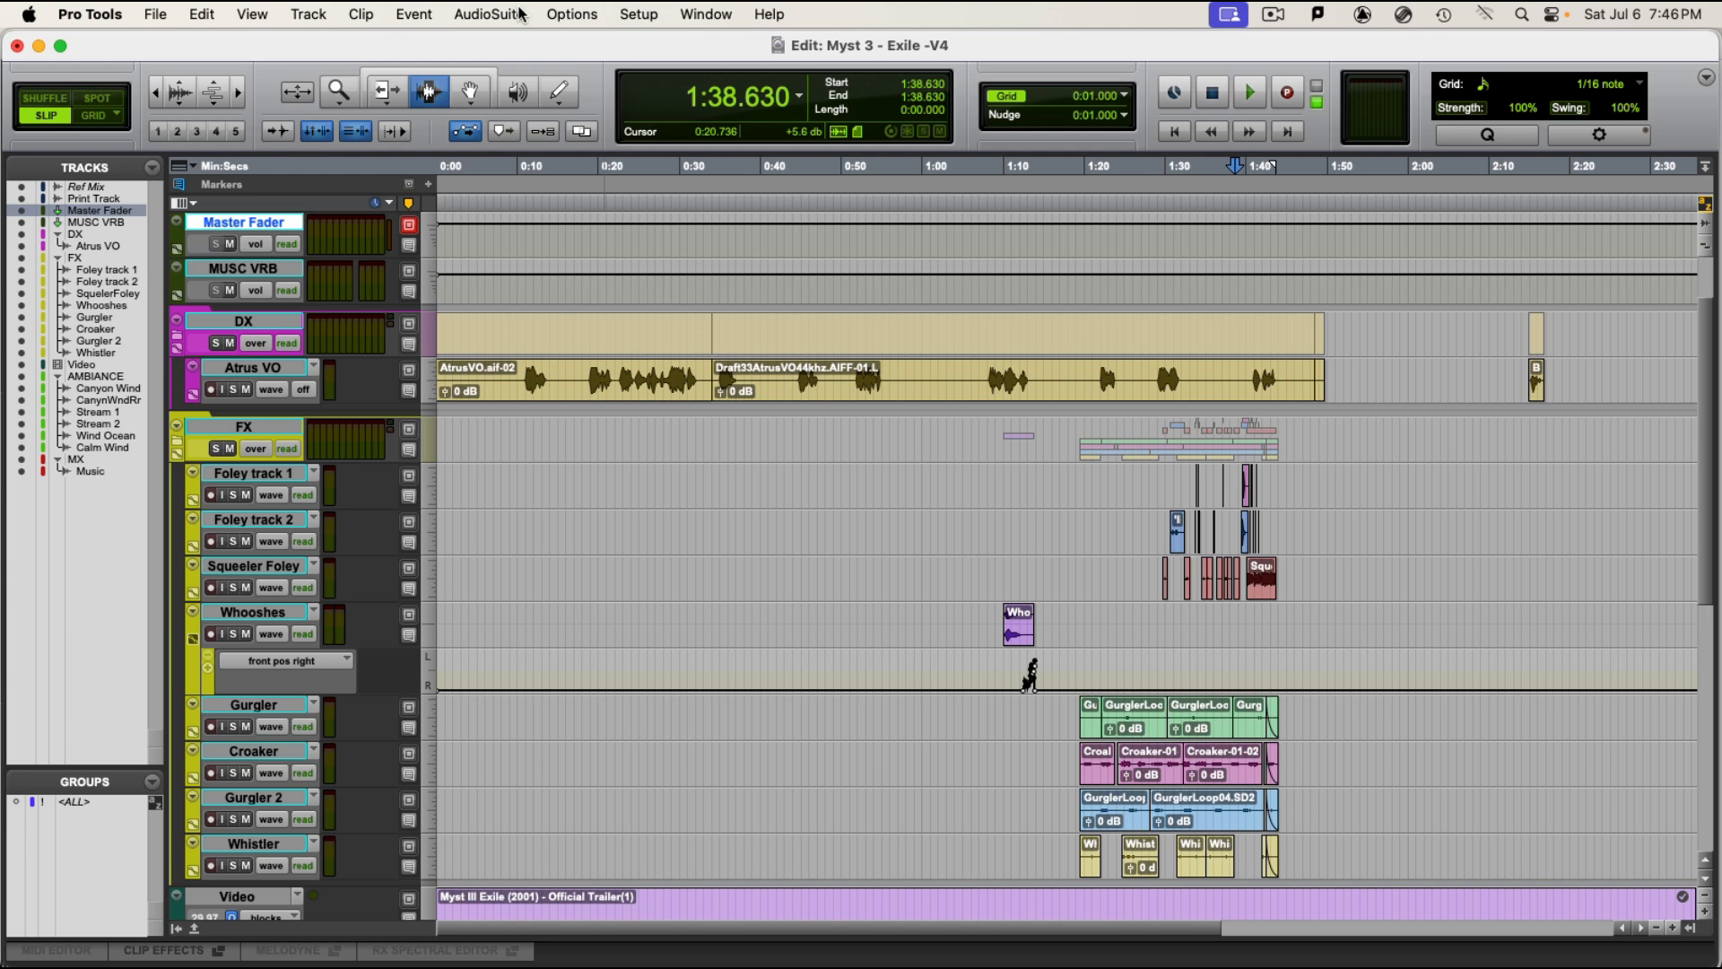
Solo the DX folder track and return to the Mix window.
left_click(217, 343)
key("super+equal")
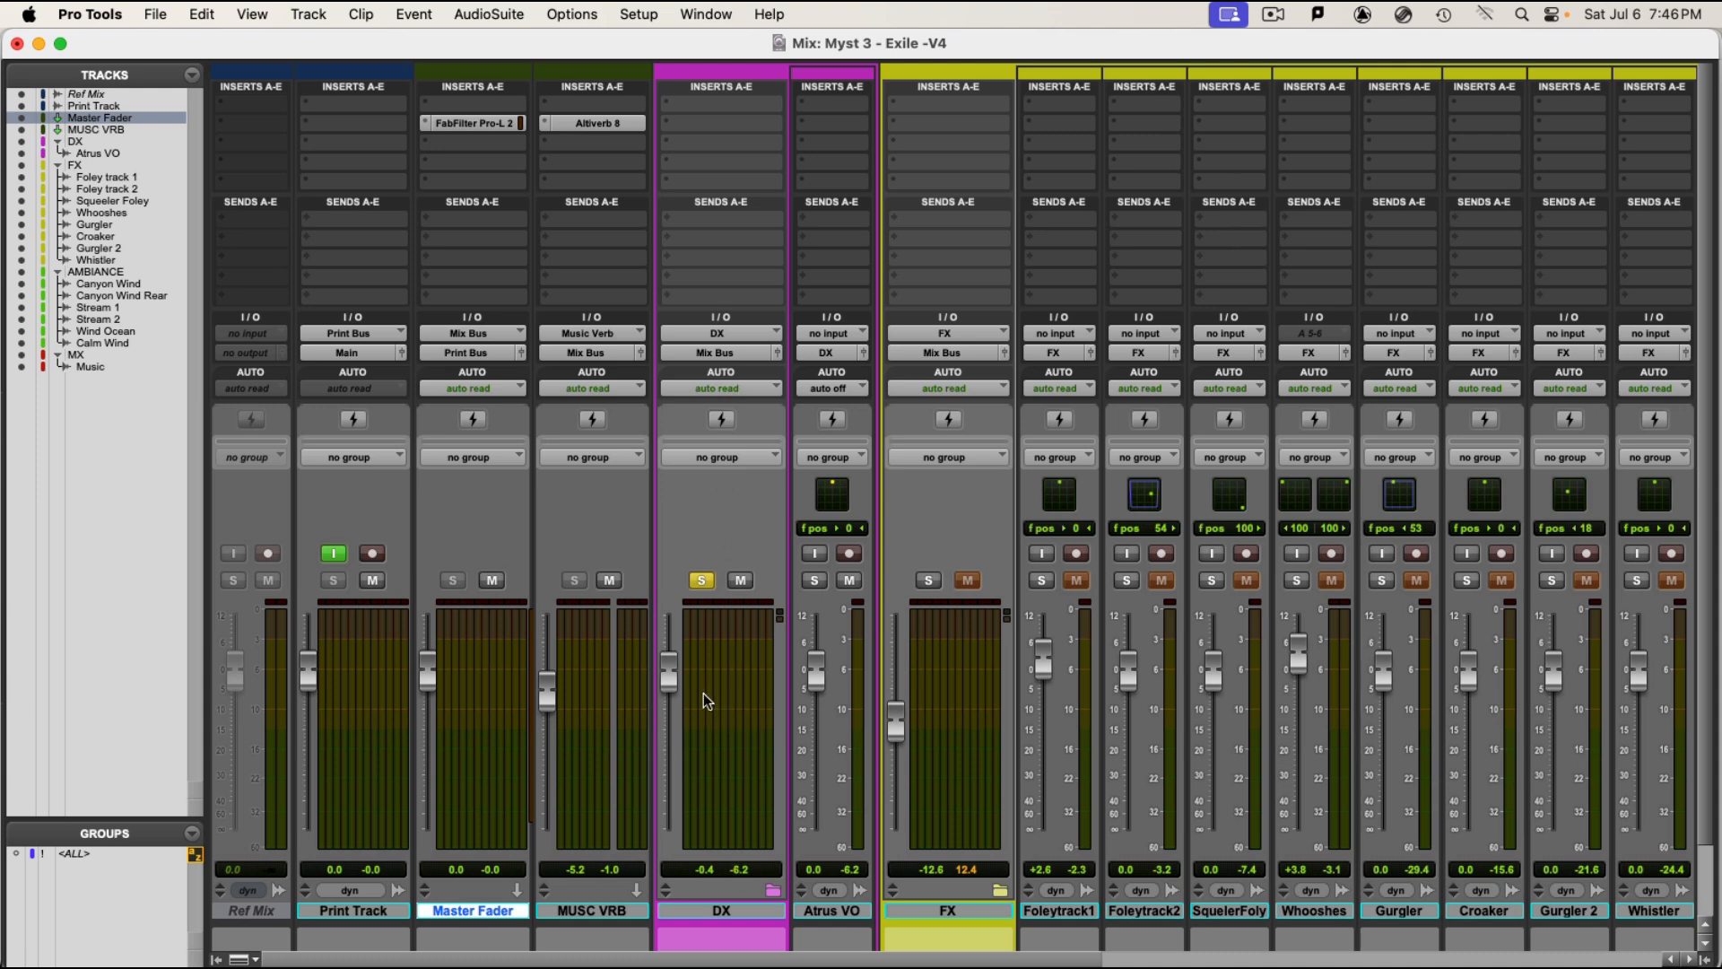
left_click(721, 123)
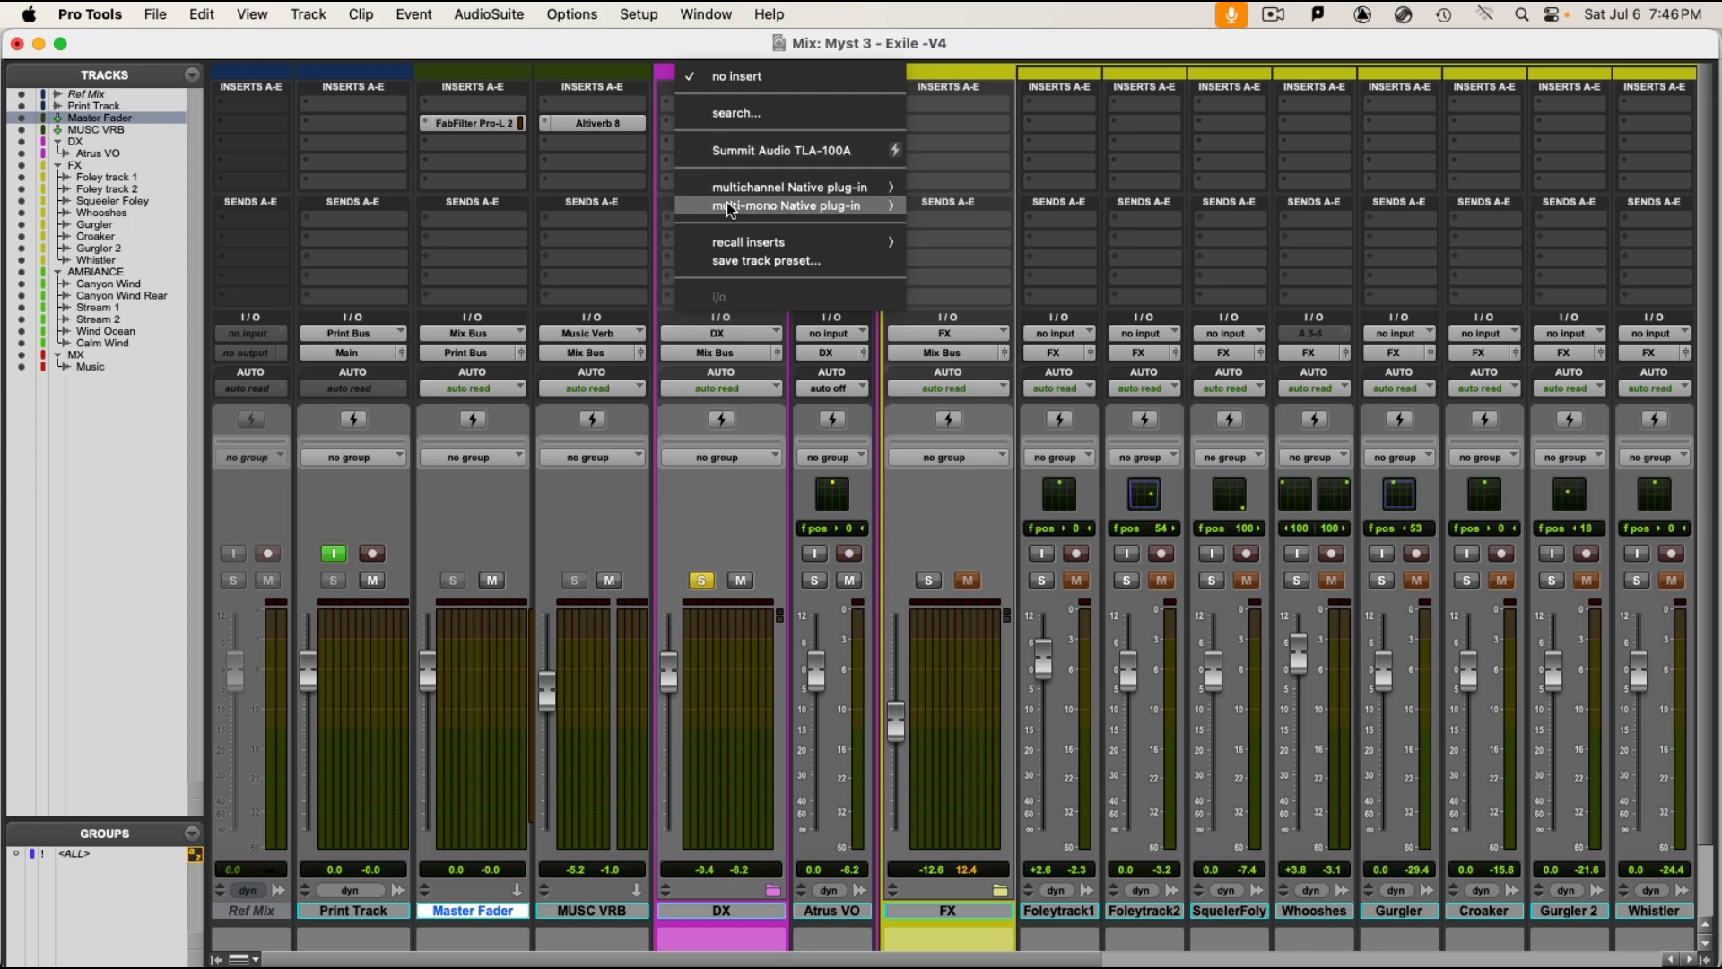
mouse_move(731, 192)
mouse_move(974, 190)
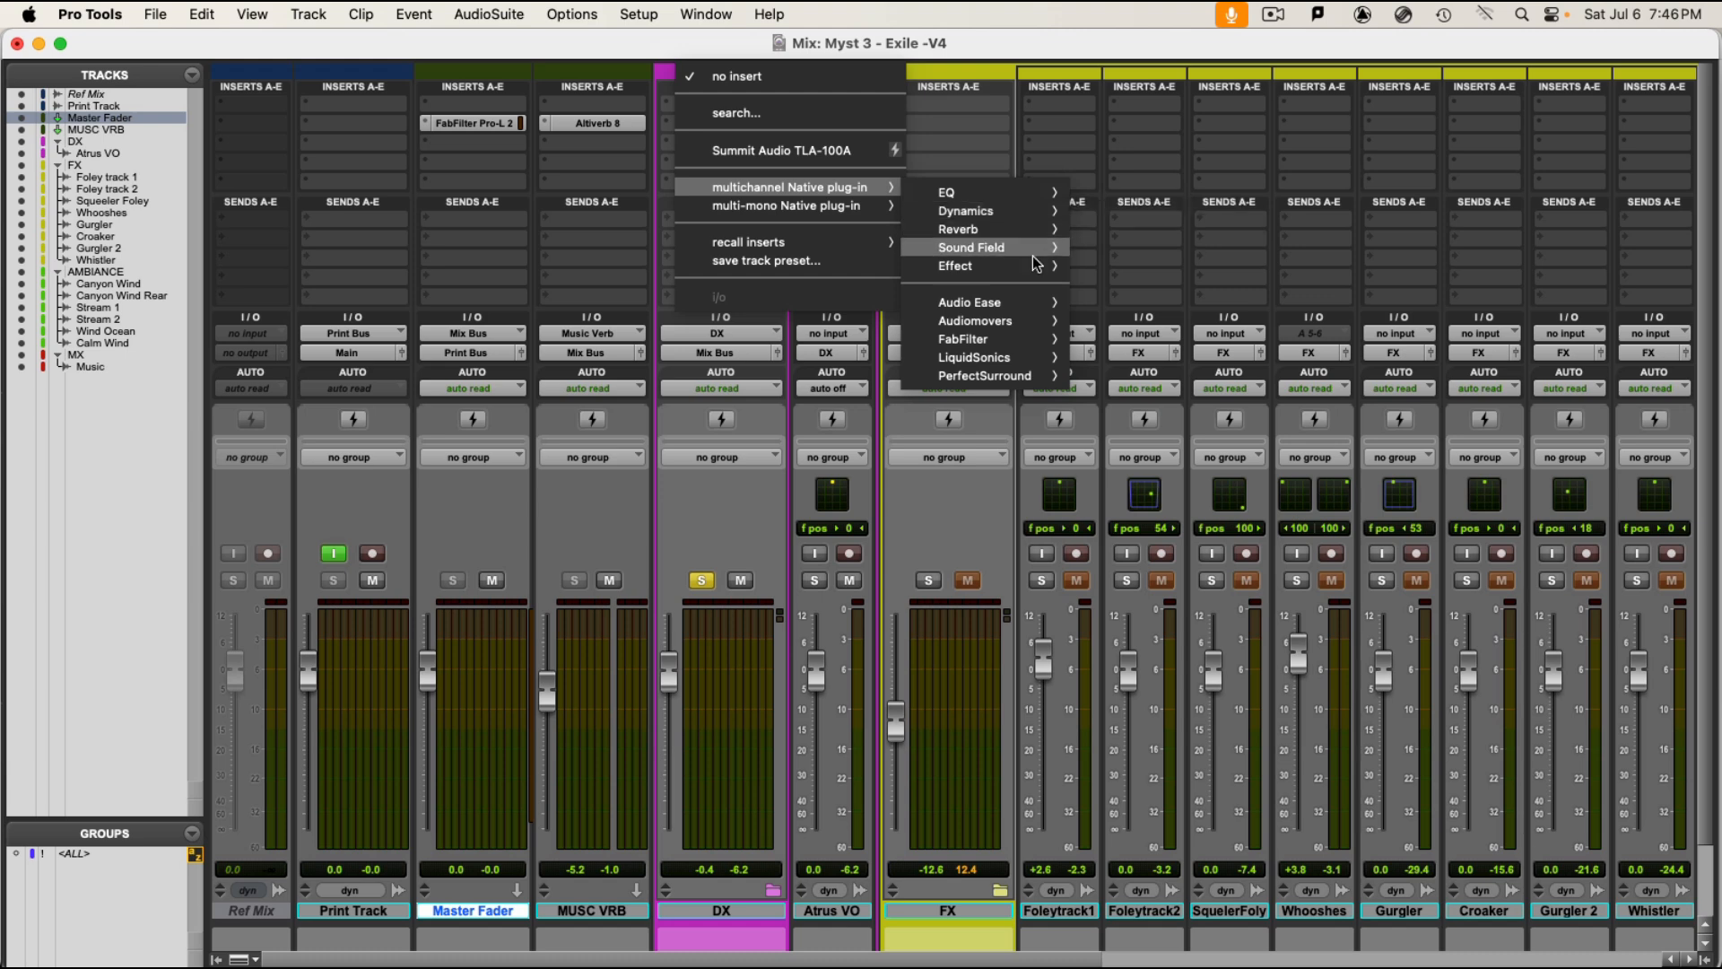
mouse_move(1034, 277)
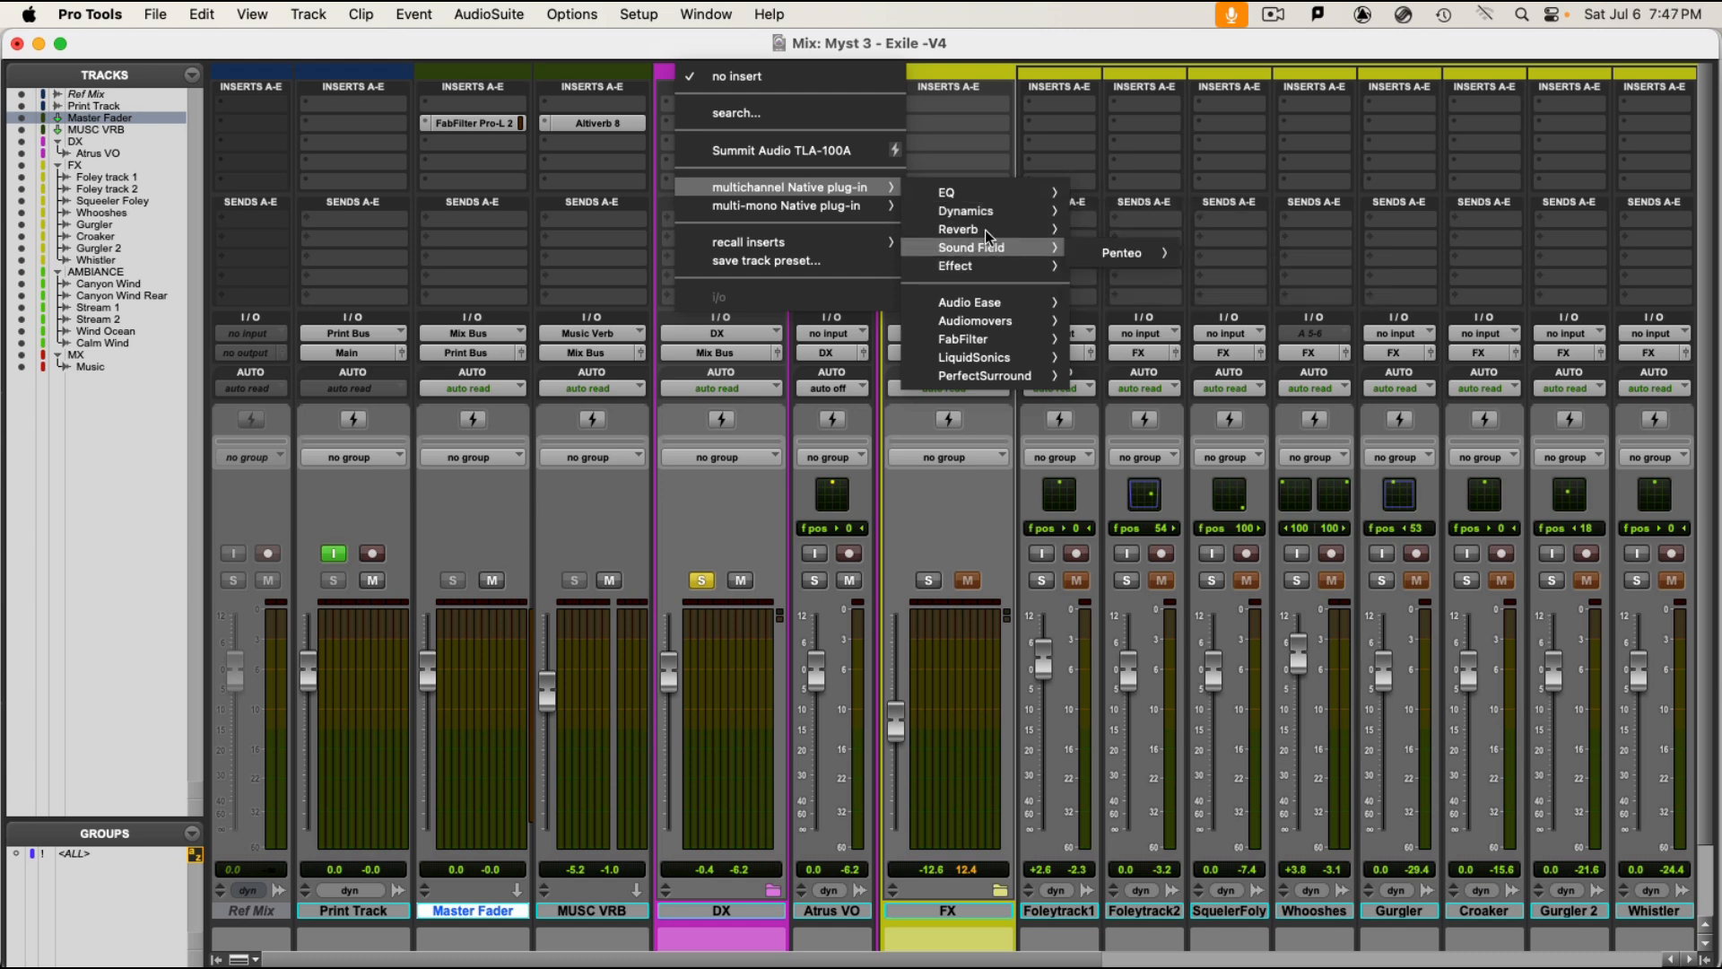
left_click(589, 200)
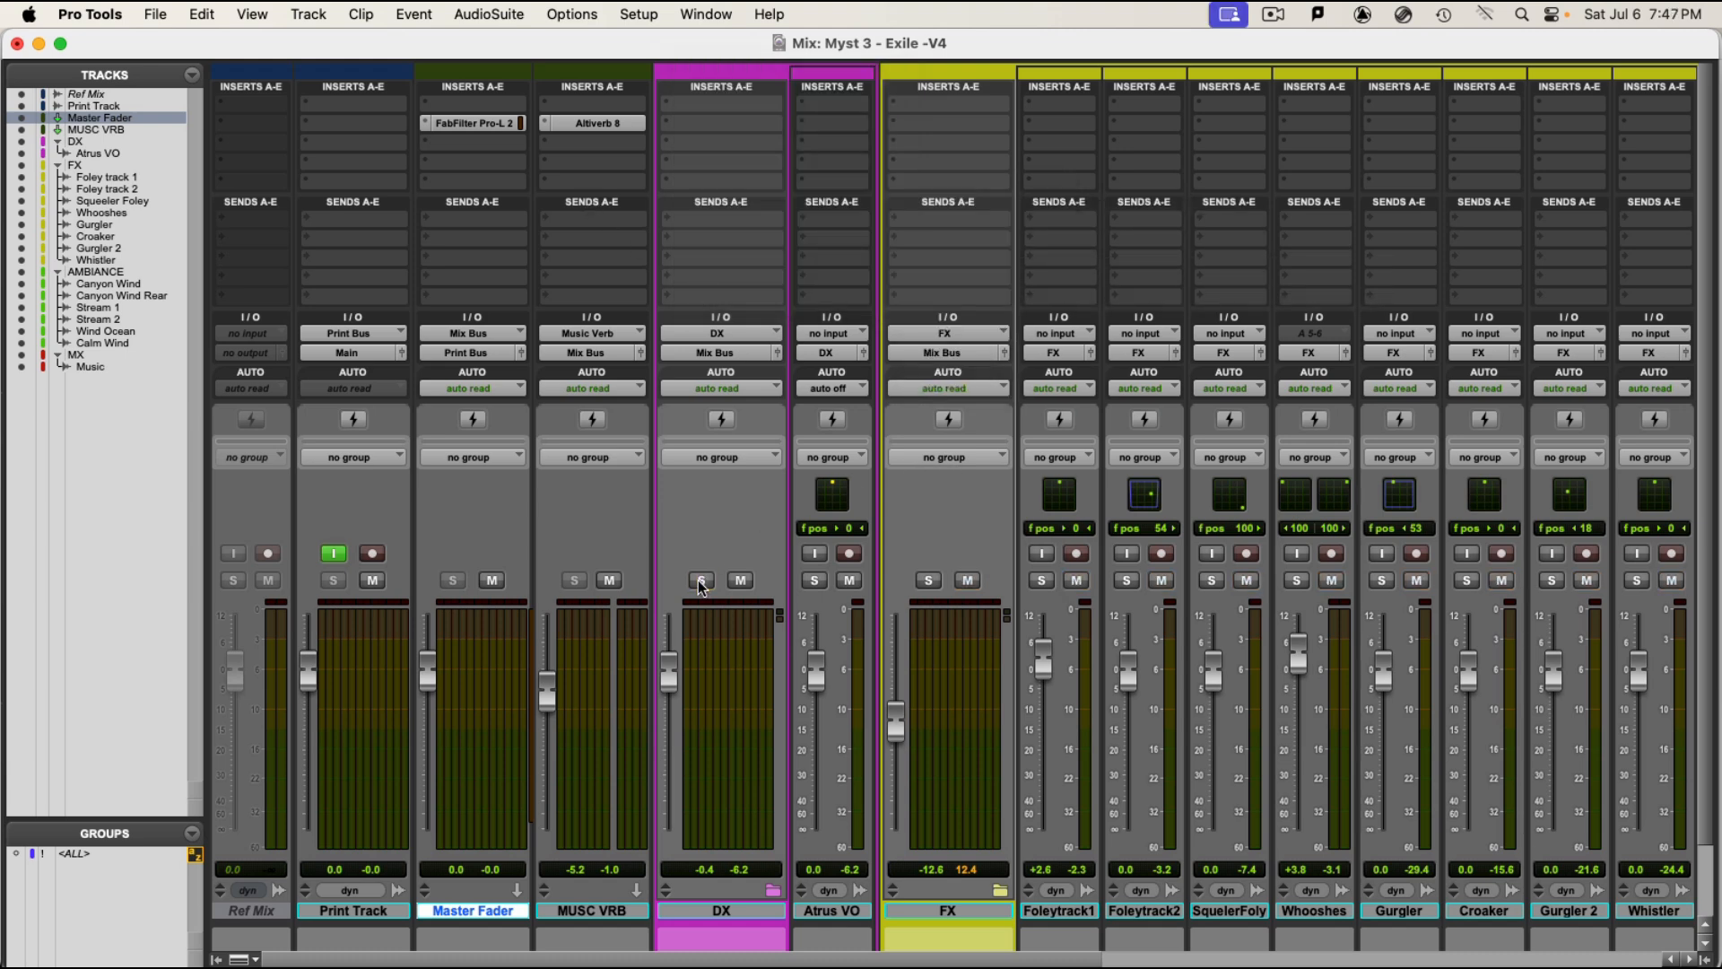
Insert the mono Waves L1 limiter on the Atrus VO track's first insert slot and move its window clear of the track.
left_click(824, 911)
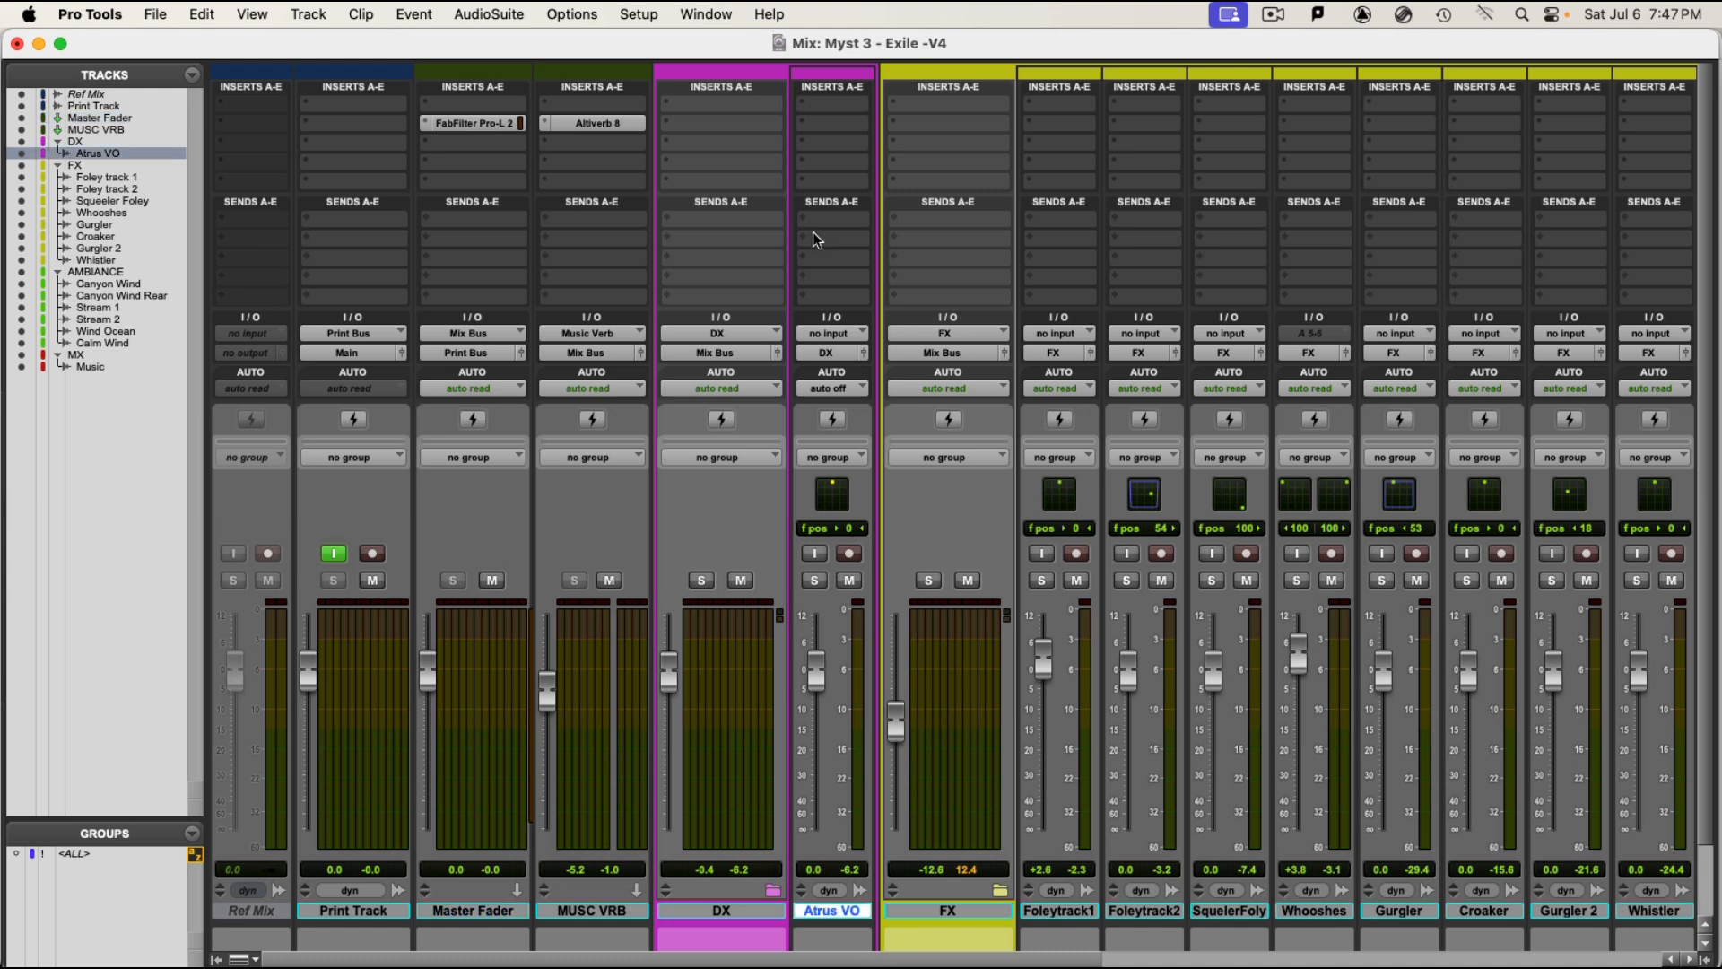
left_click(843, 132)
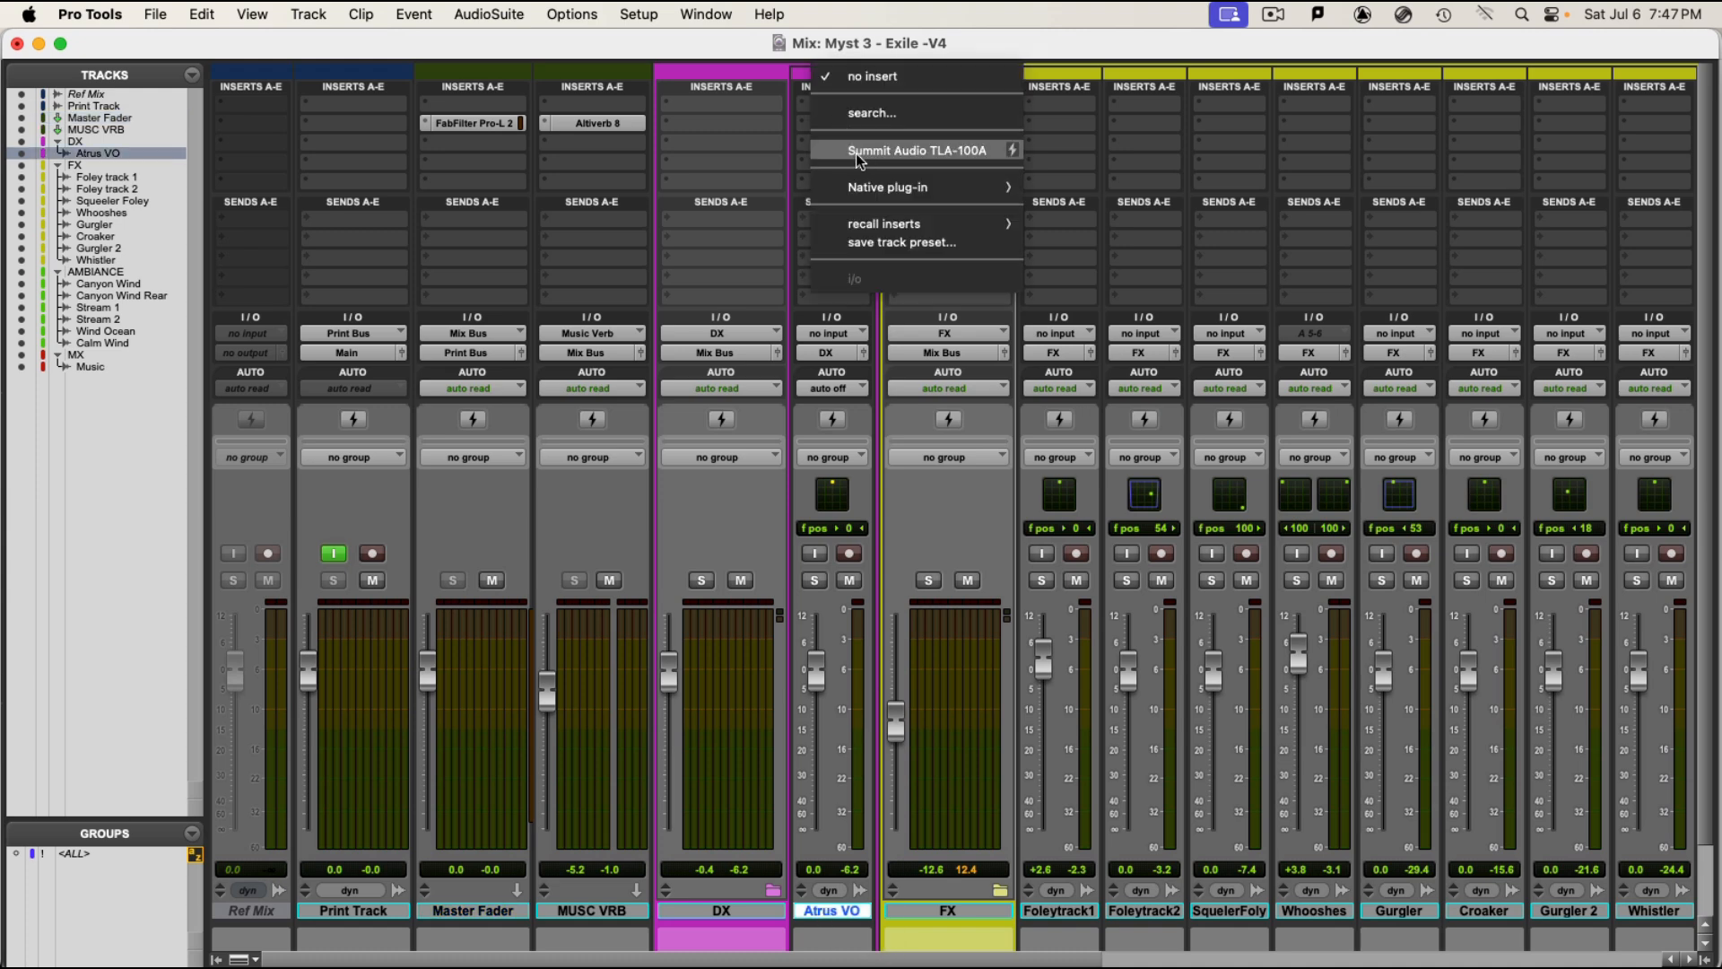
mouse_move(867, 191)
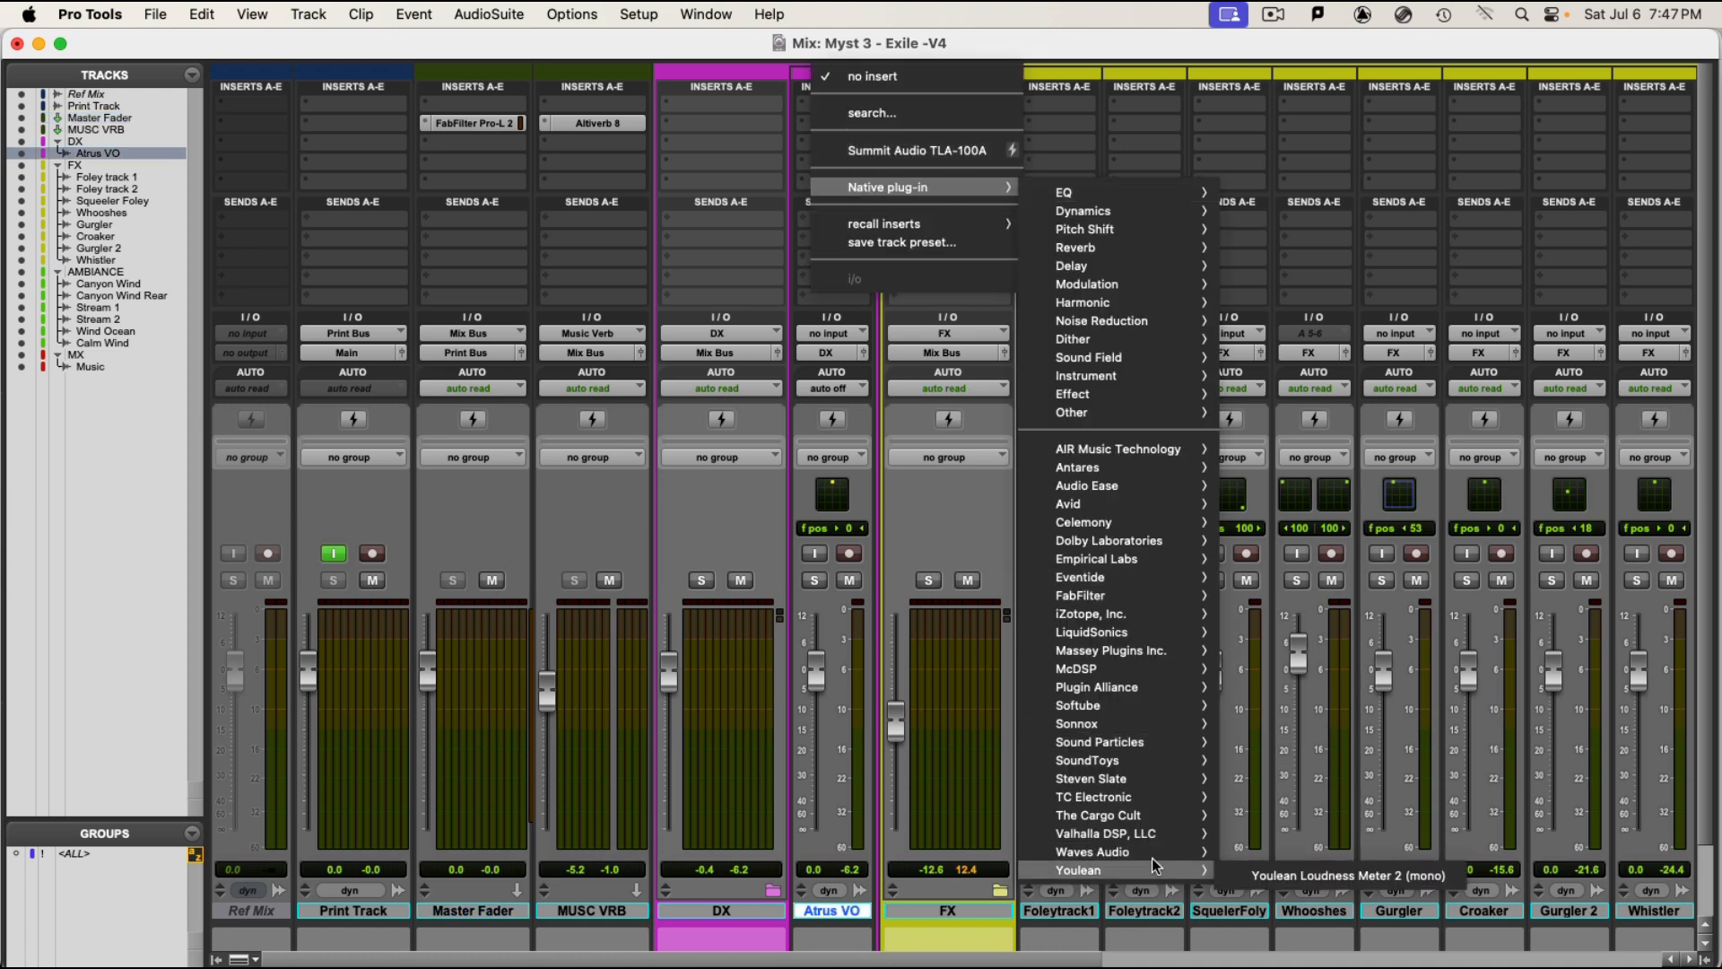
mouse_move(1150, 853)
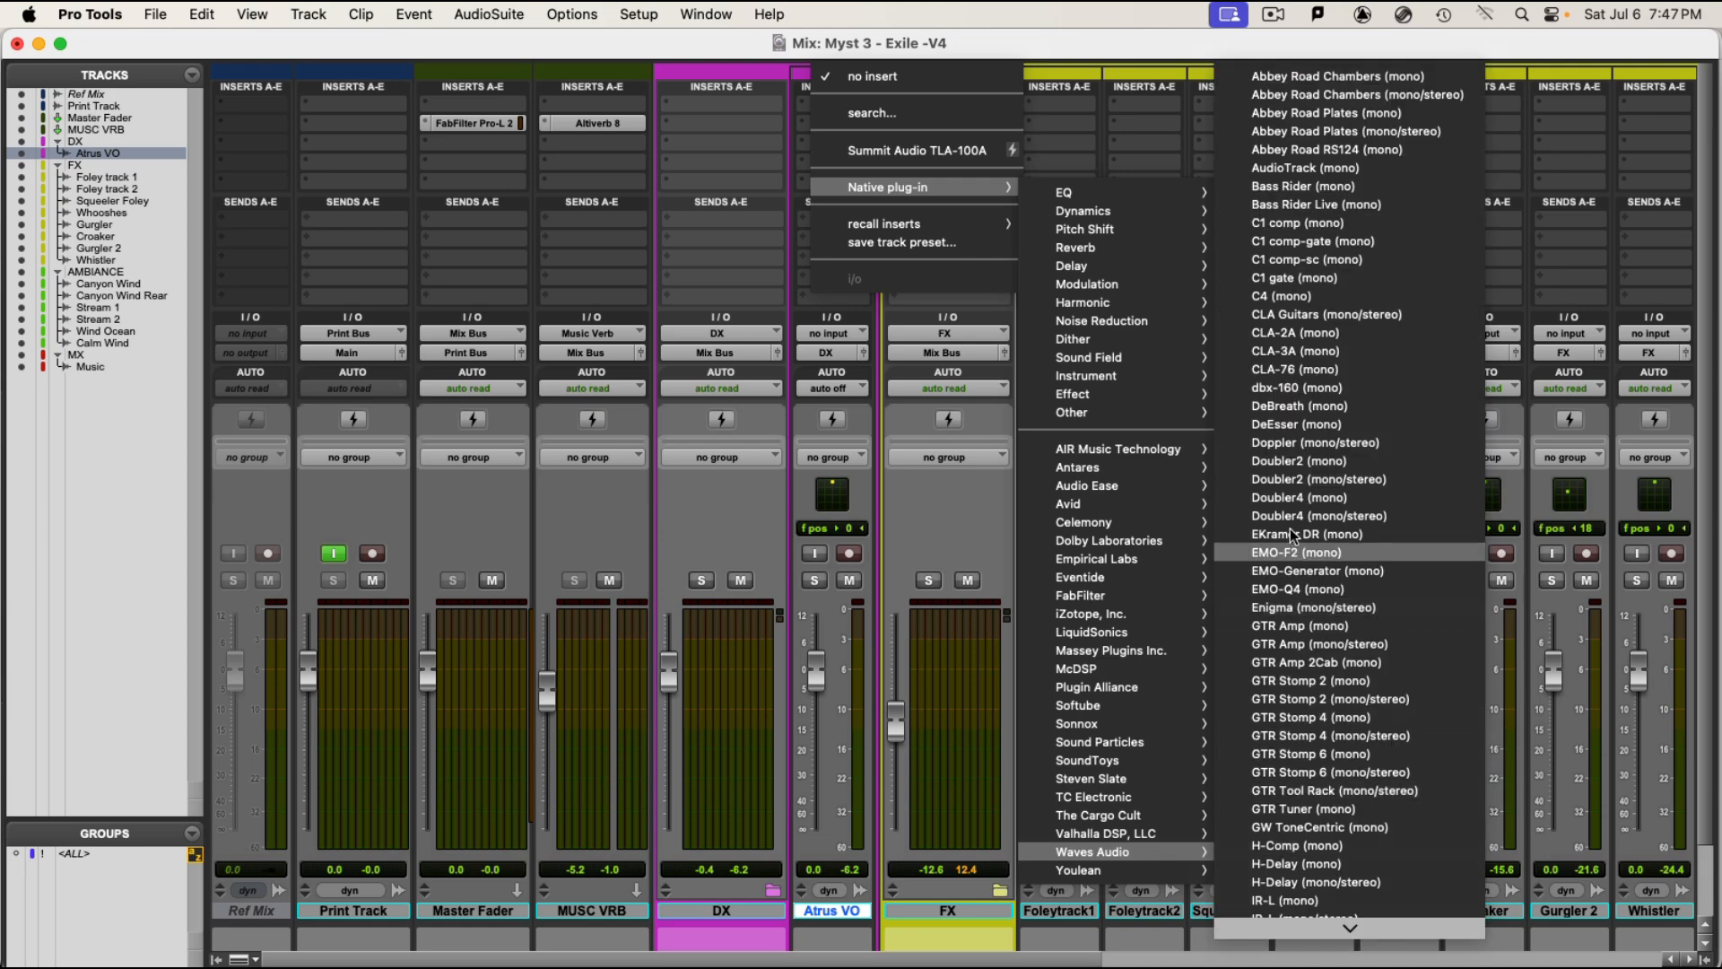
scroll(1290, 538, "down", 10)
scroll(1330, 933, "down", 5)
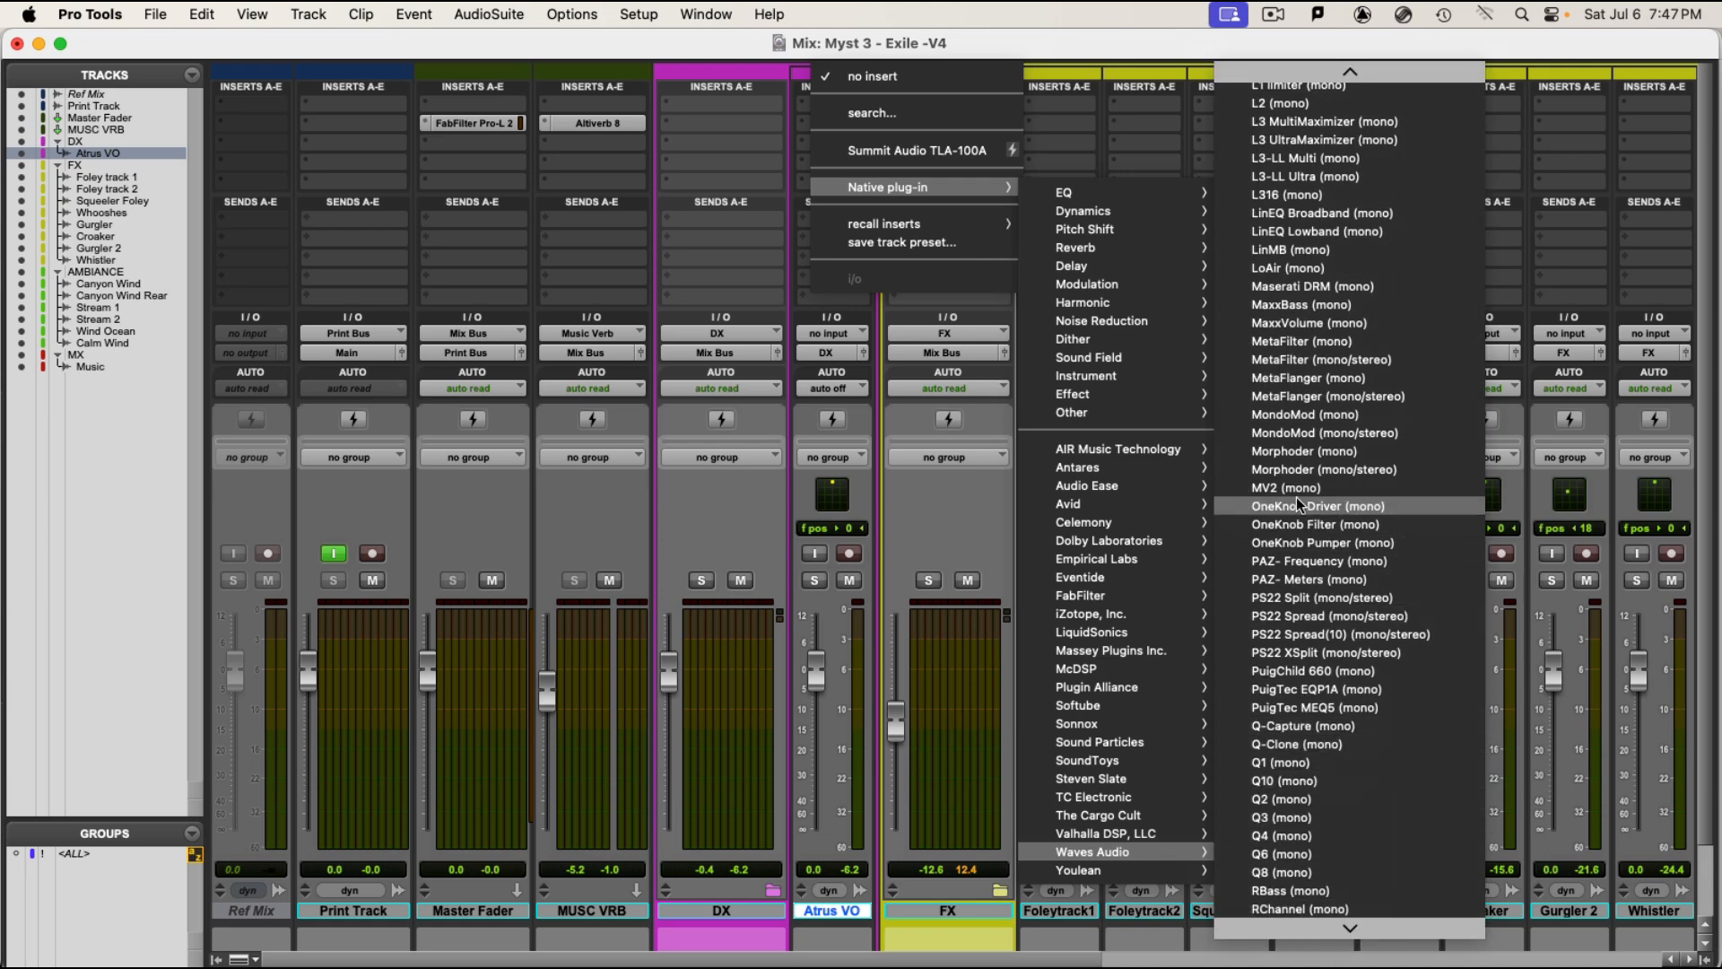
scroll(1267, 161, "up", 2)
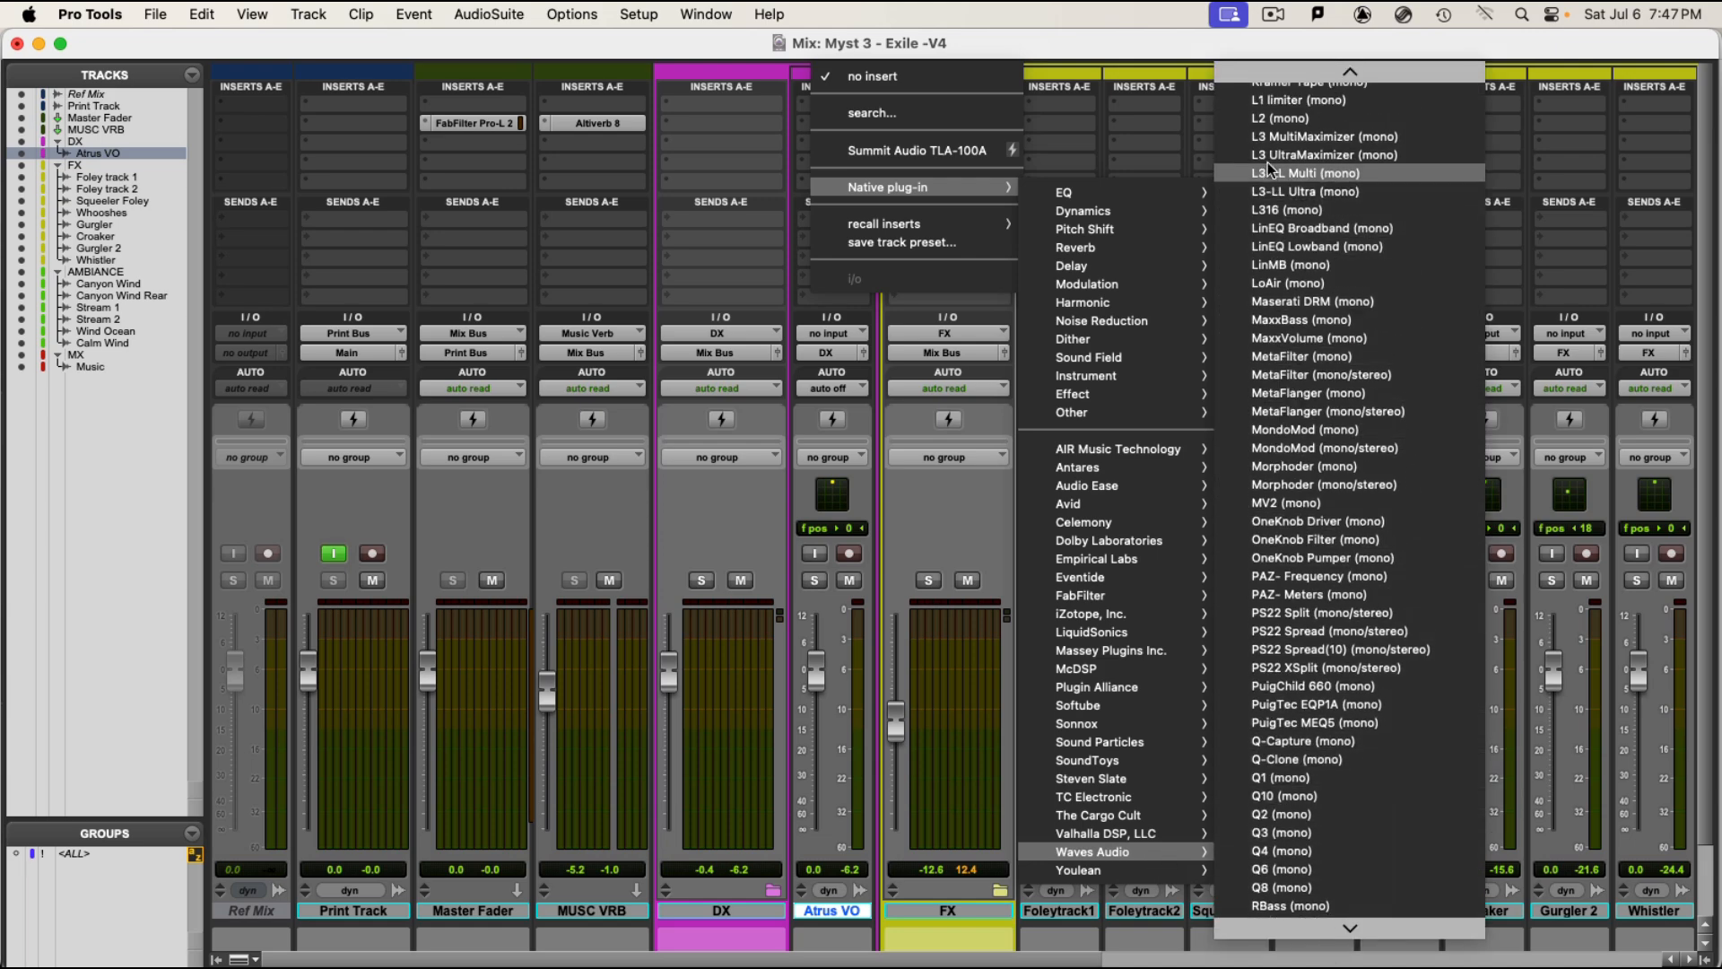
left_click(1308, 111)
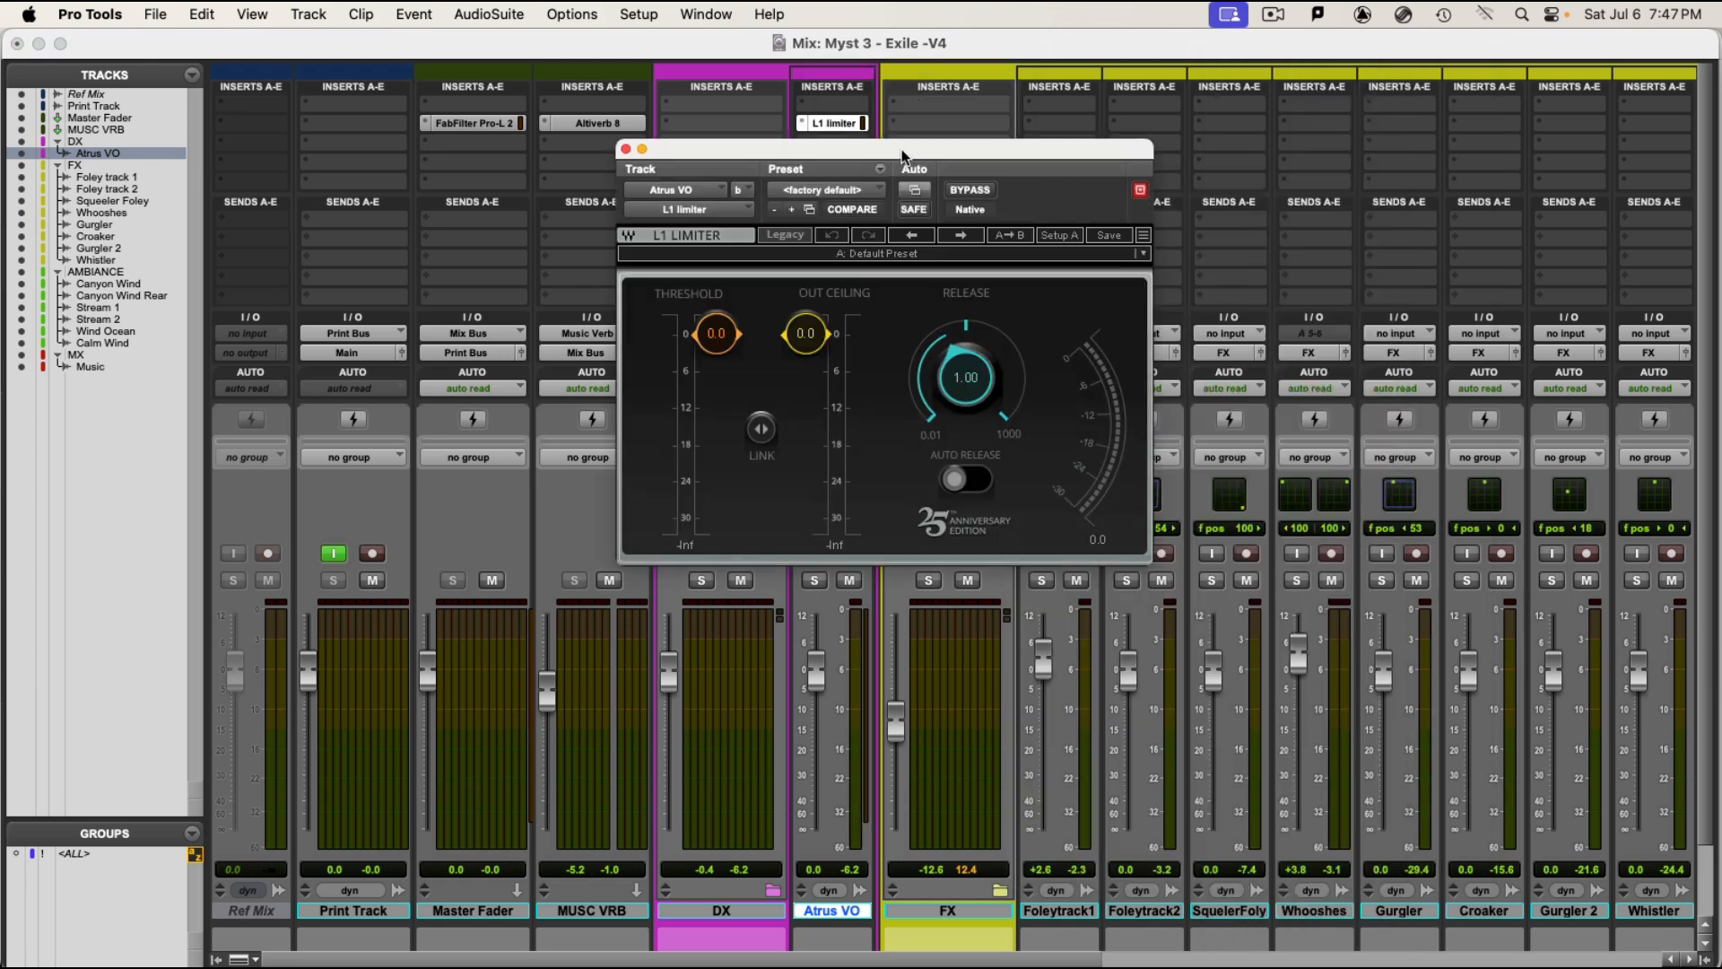
left_click_drag(902, 154, 1280, 190)
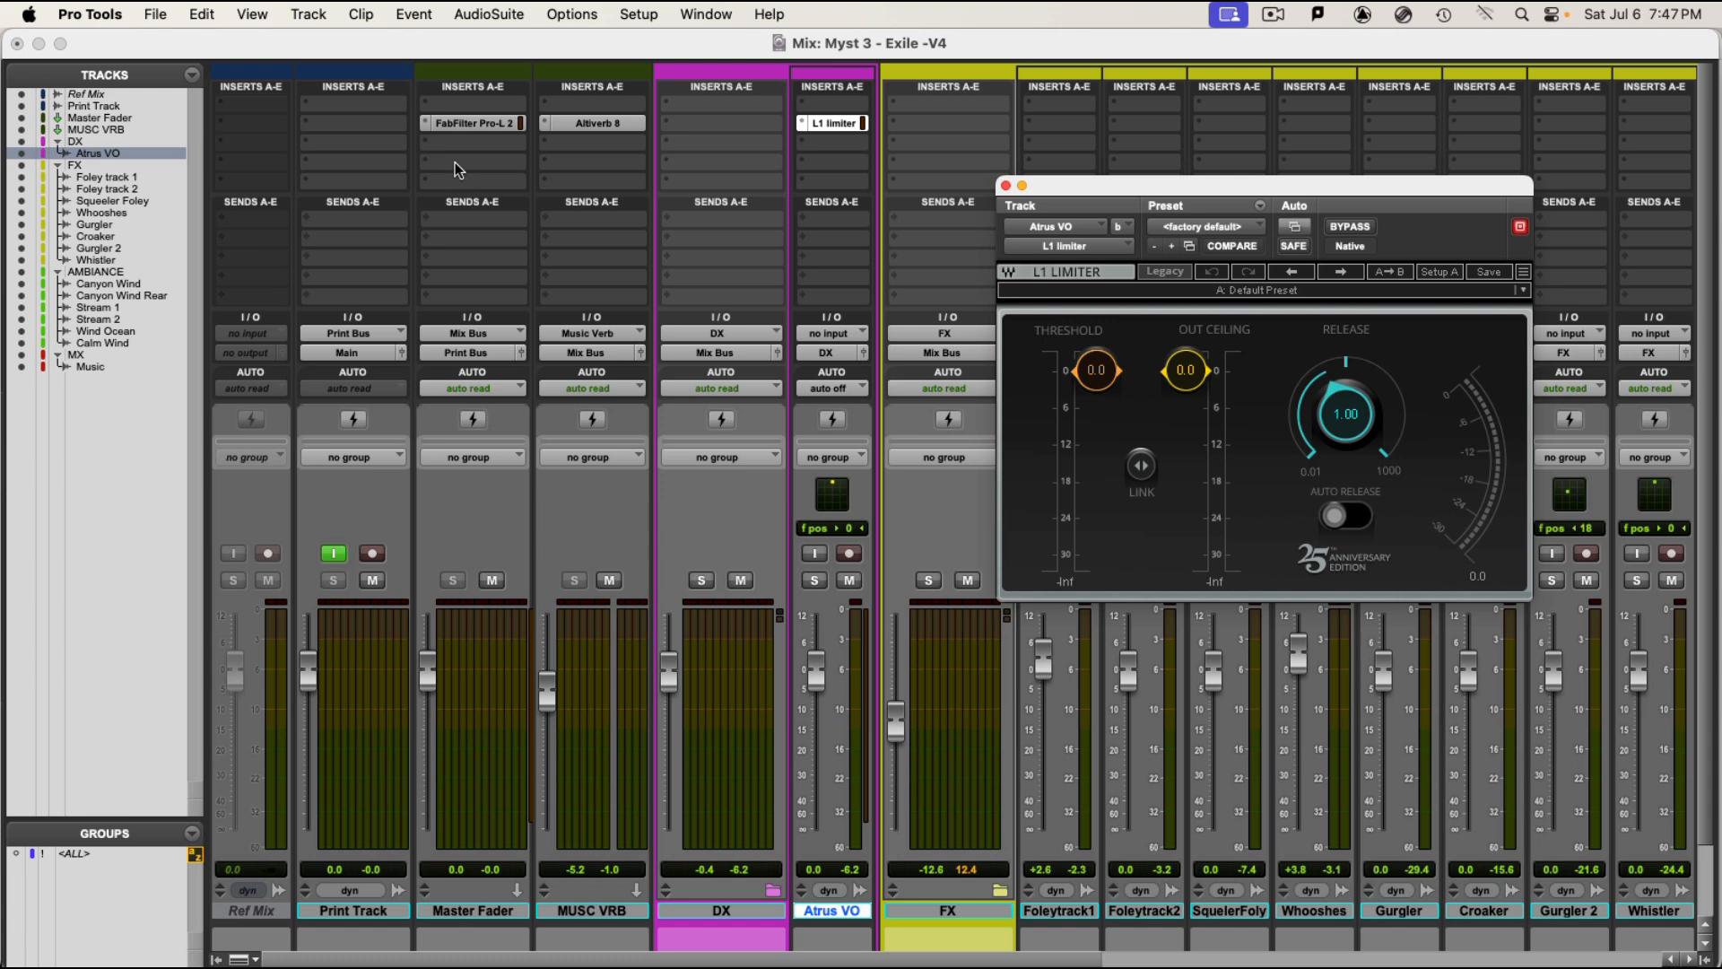
Open the master fader's FabFilter Pro-L 2 beside the L1 limiter and solo the DX folder track.
left_click(470, 125)
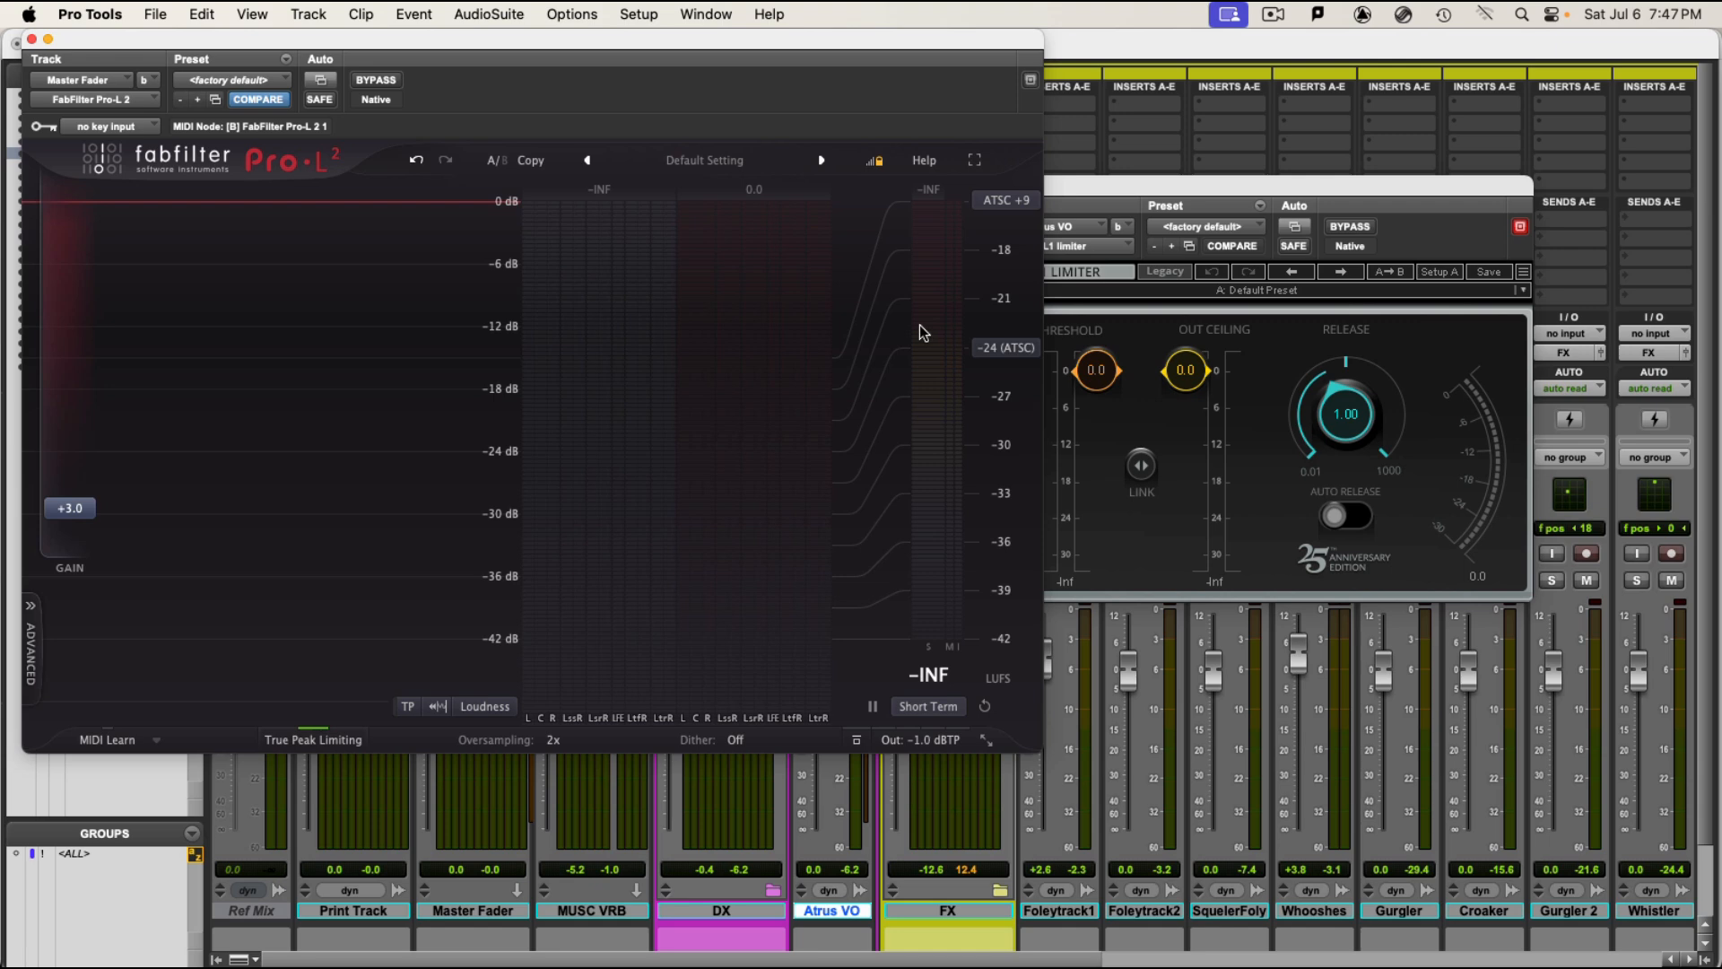
mouse_move(921, 332)
left_click_drag(854, 43, 396, 196)
left_click(701, 580)
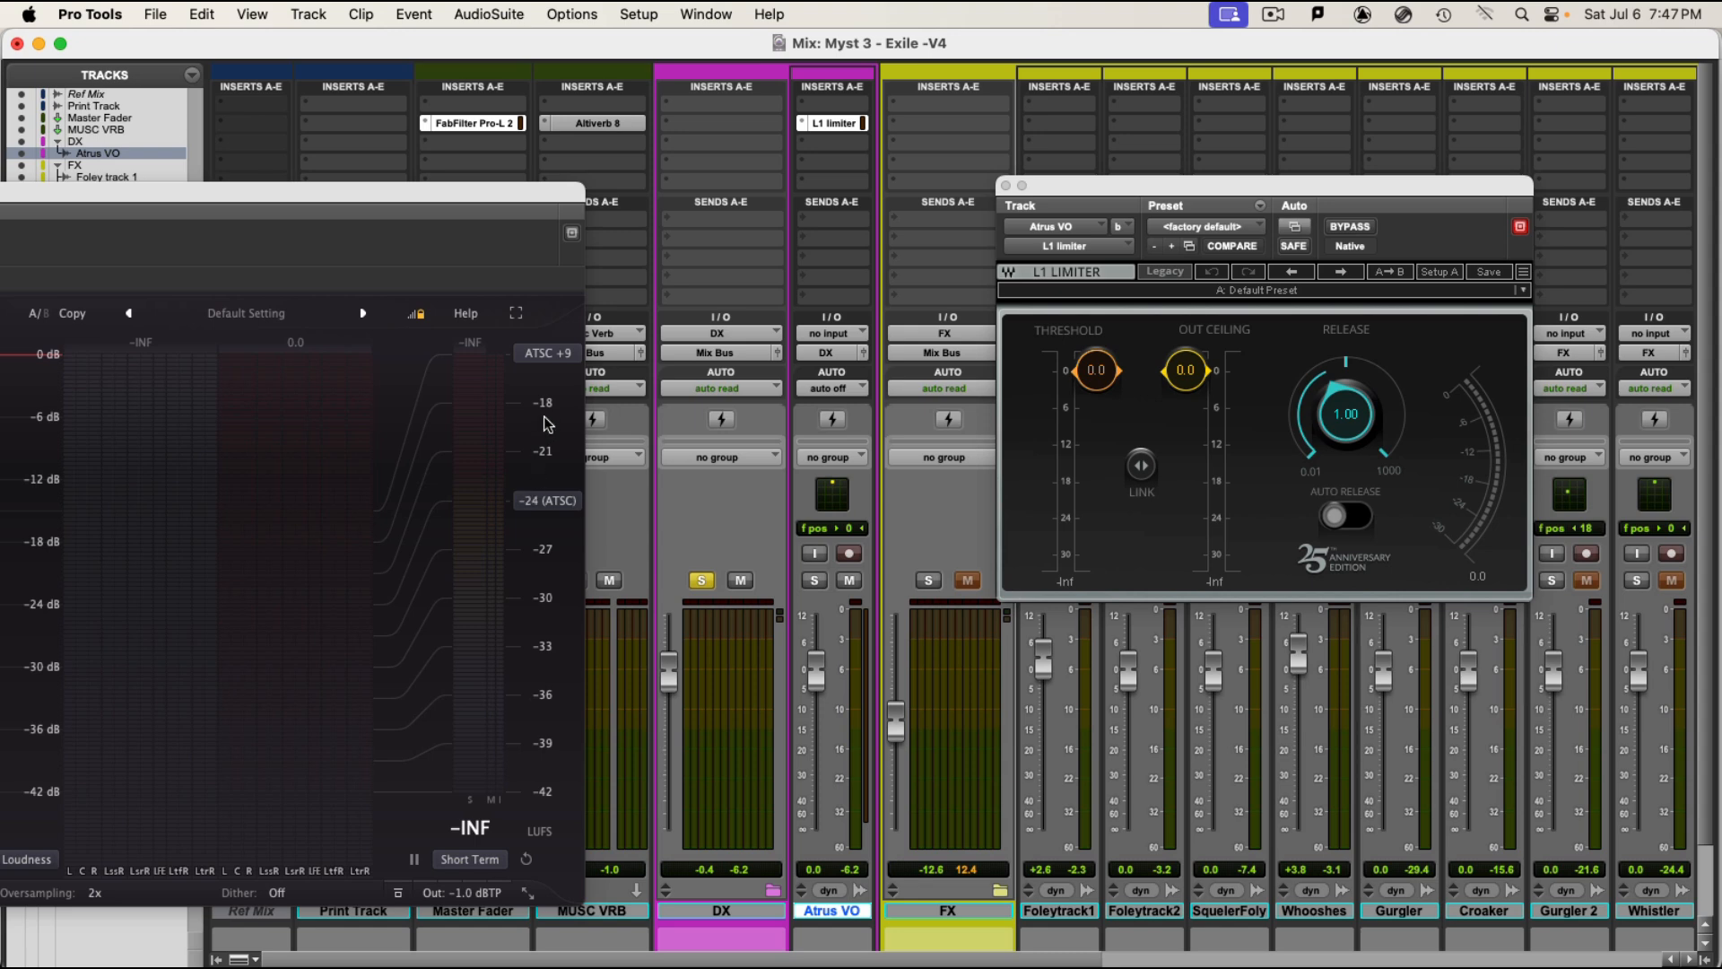
Play the dialogue from 0:17.944 in the Edit window with both limiters in view to check its short-term loudness.
key("super+equal")
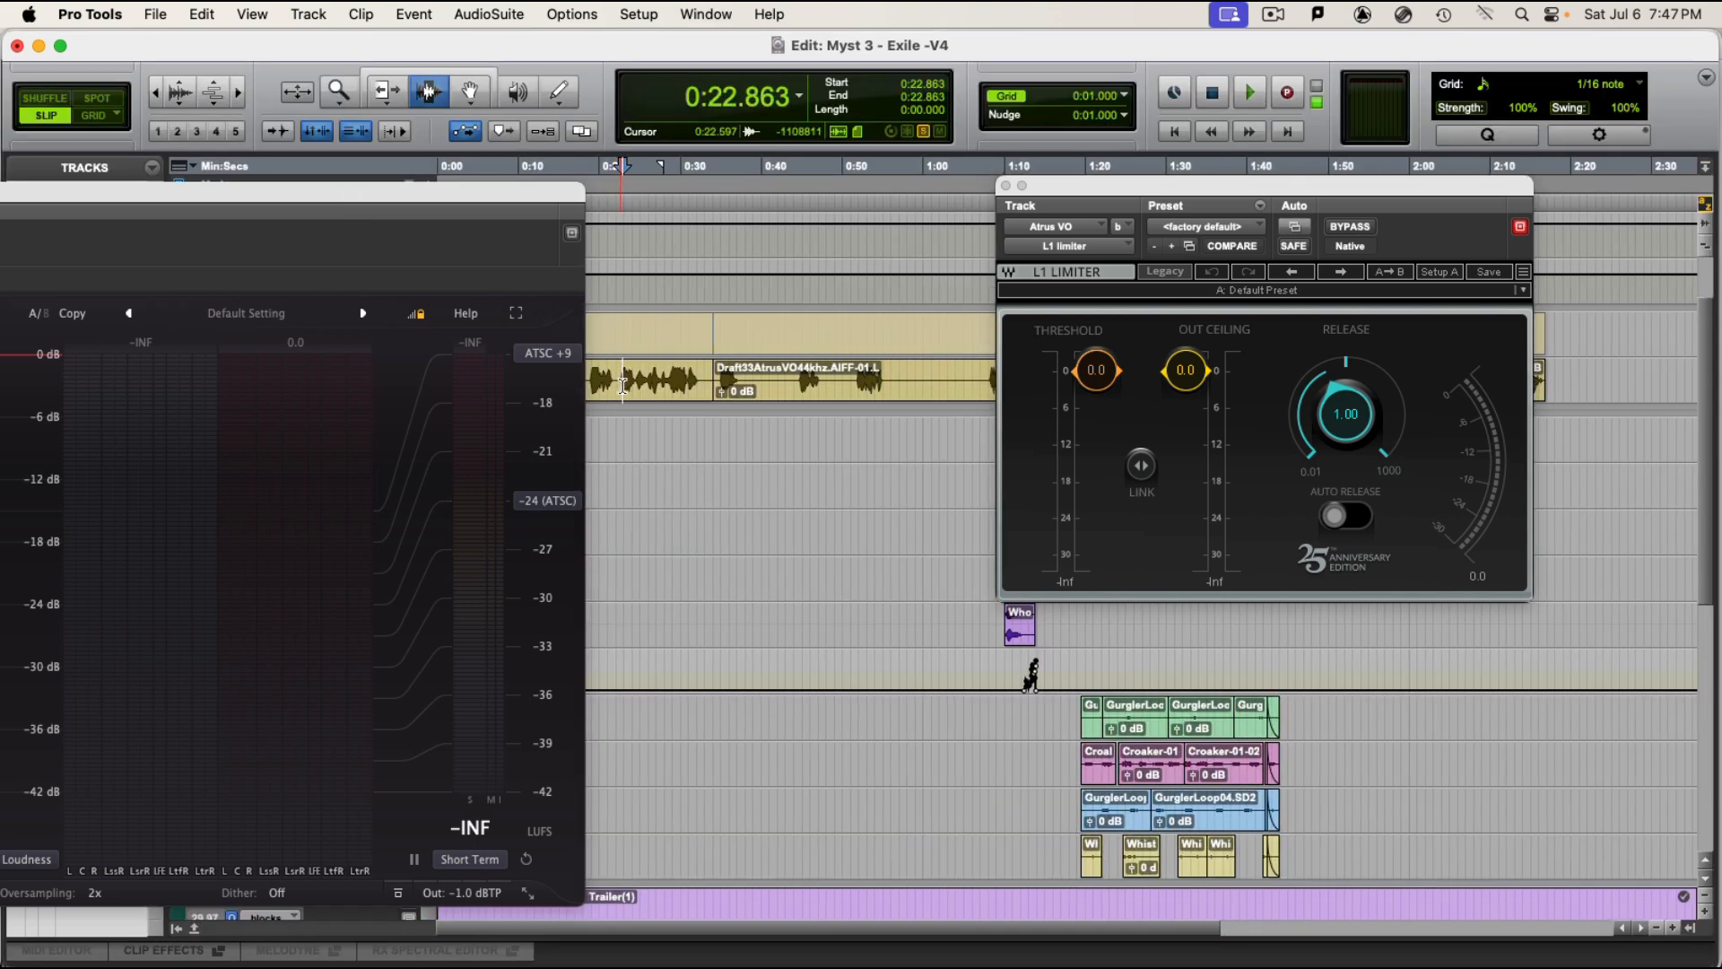
left_click_drag(434, 190, 272, 227)
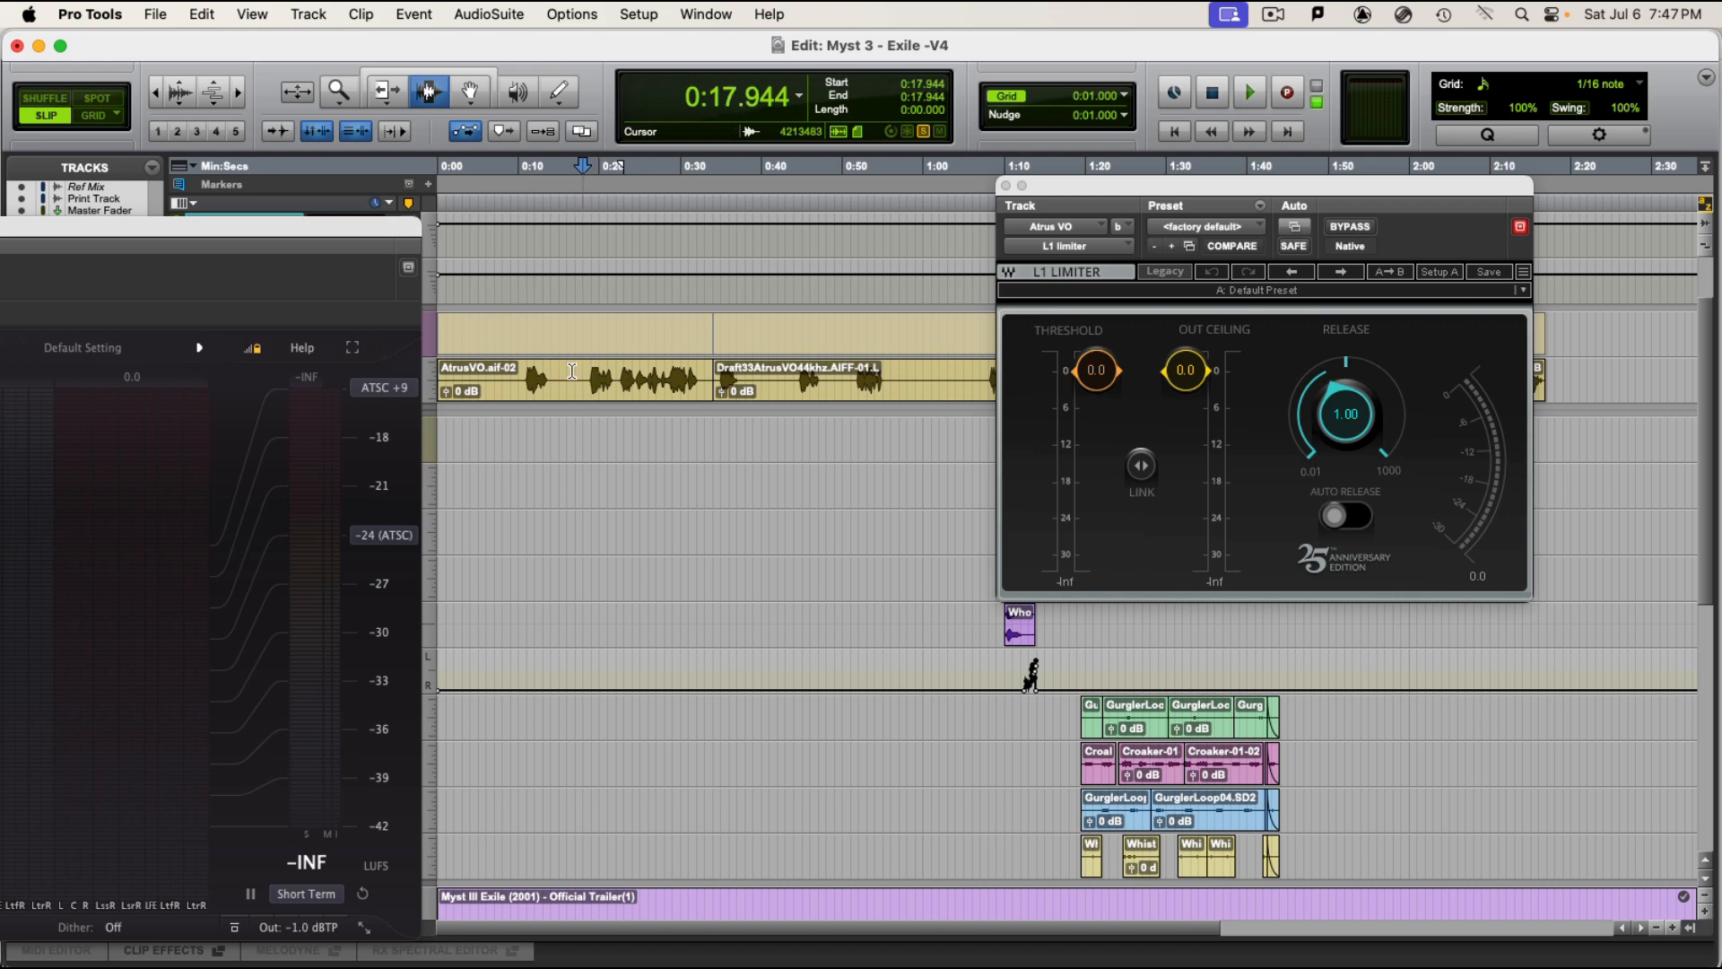
left_click_drag(239, 231, 404, 139)
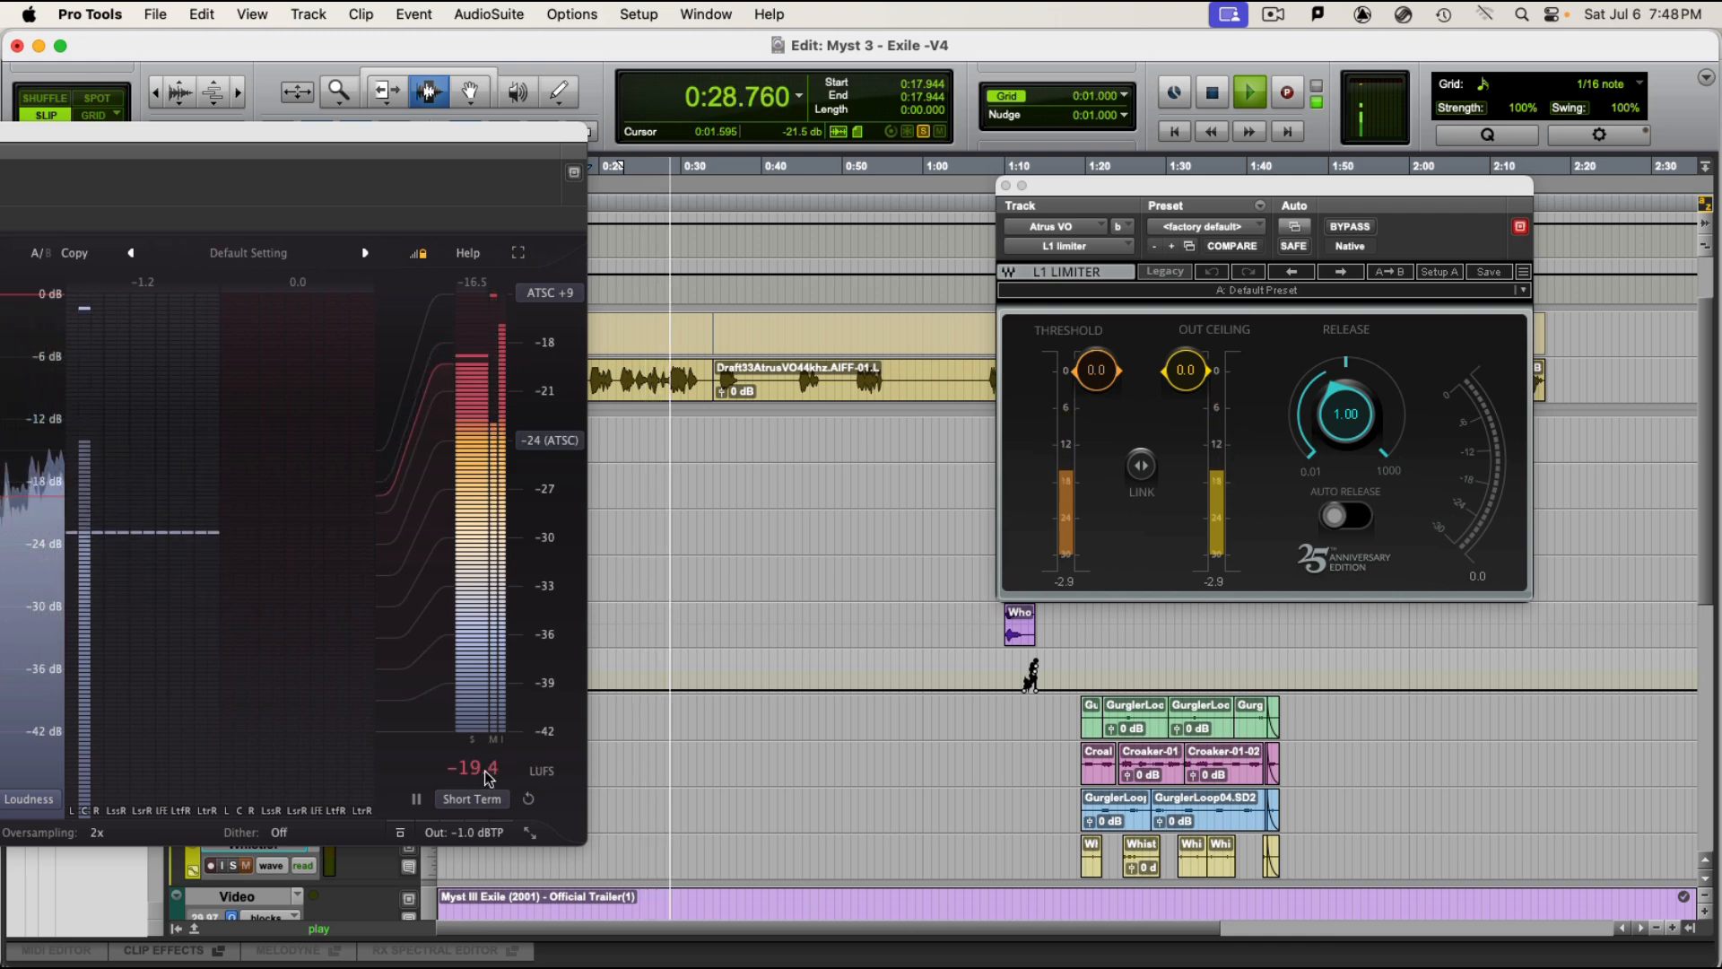
key("space")
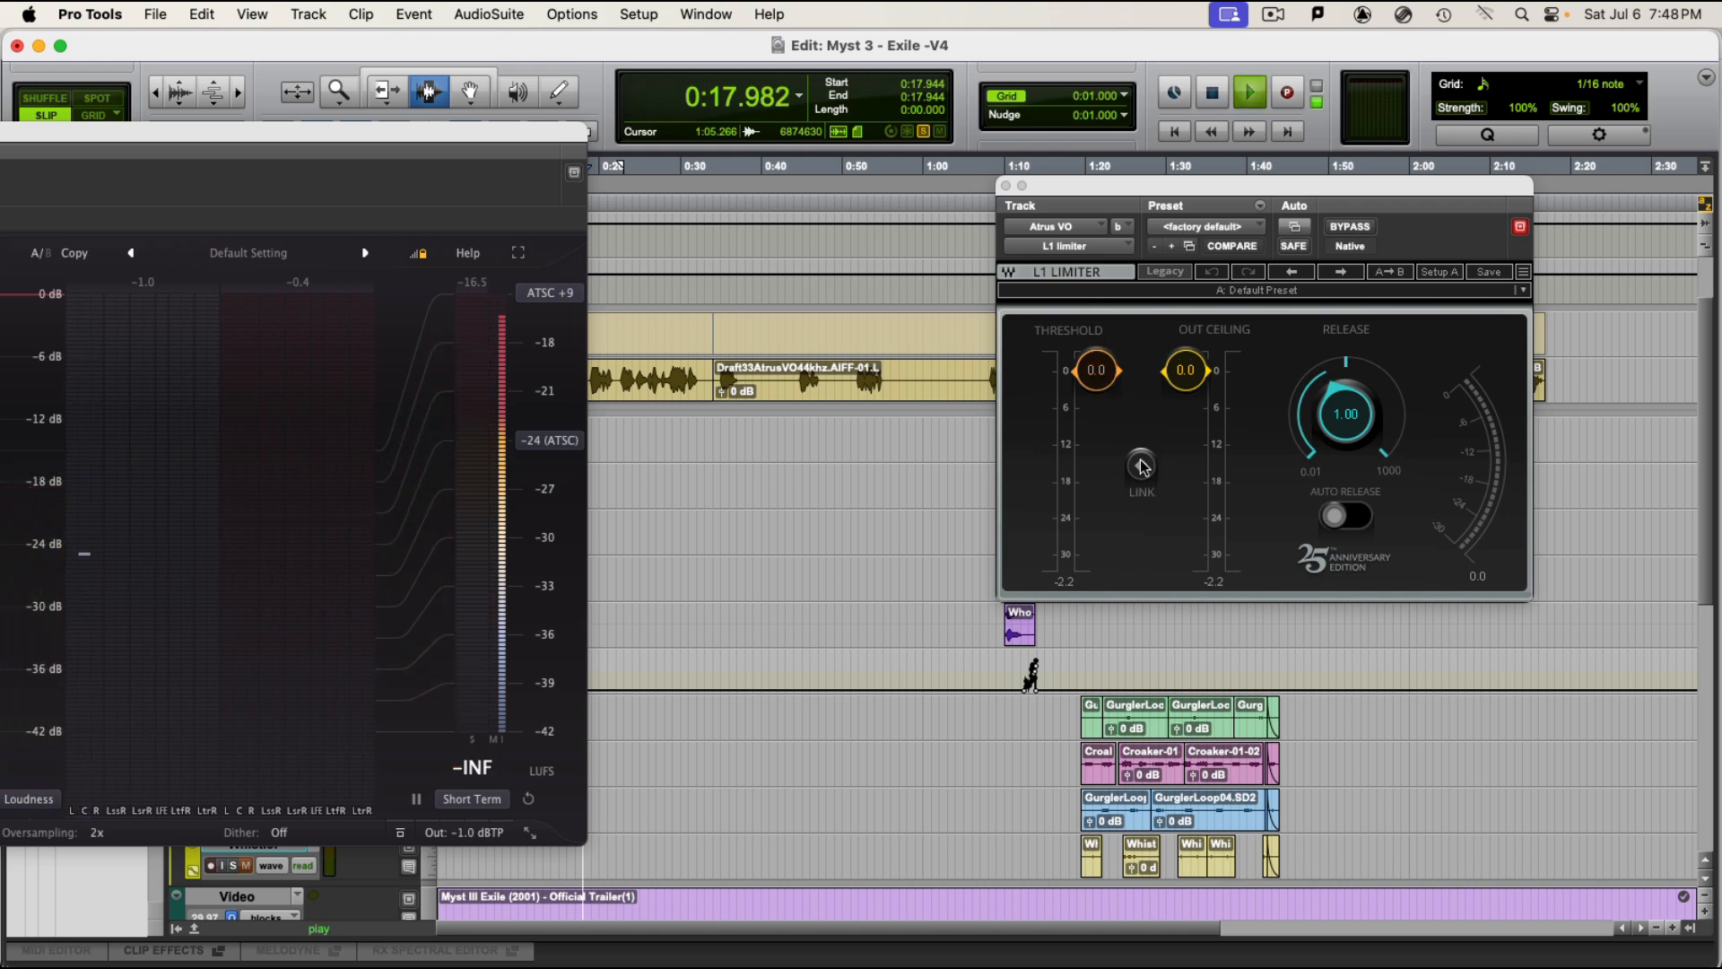
Lower the L1 limiter's linked threshold and out ceiling to -7.1 while the dialogue plays.
left_click_drag(1096, 372, 1096, 400)
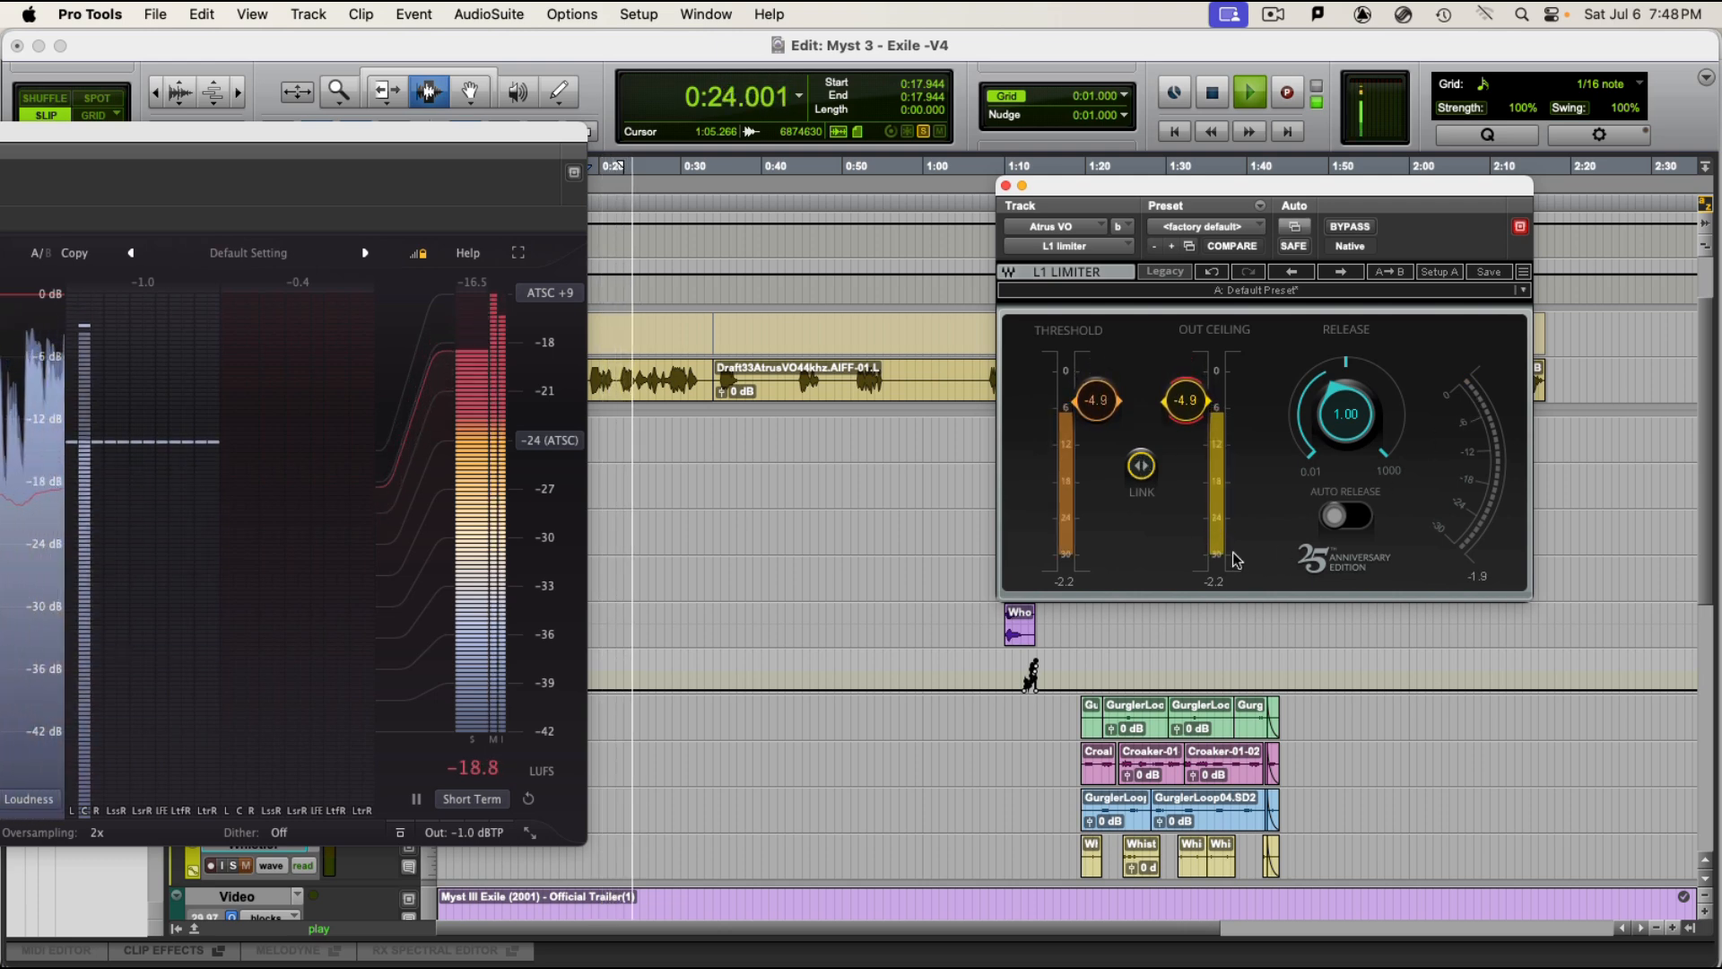
left_click_drag(1141, 466, 1141, 477)
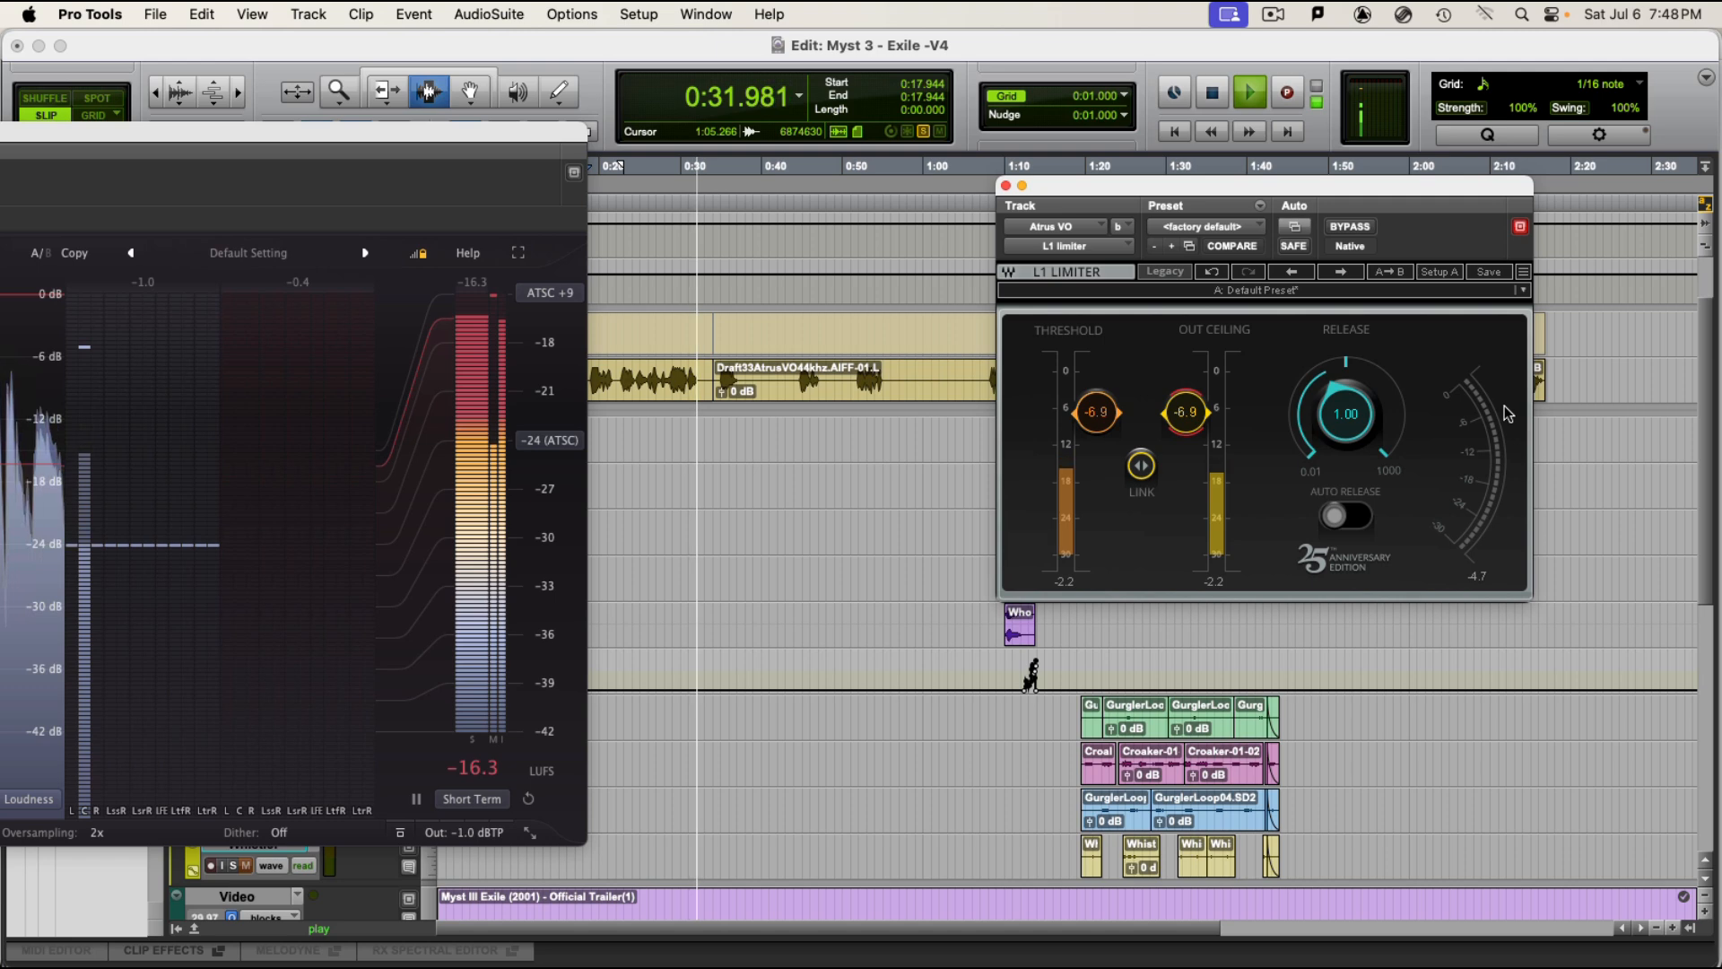
left_click_drag(1141, 464, 1141, 468)
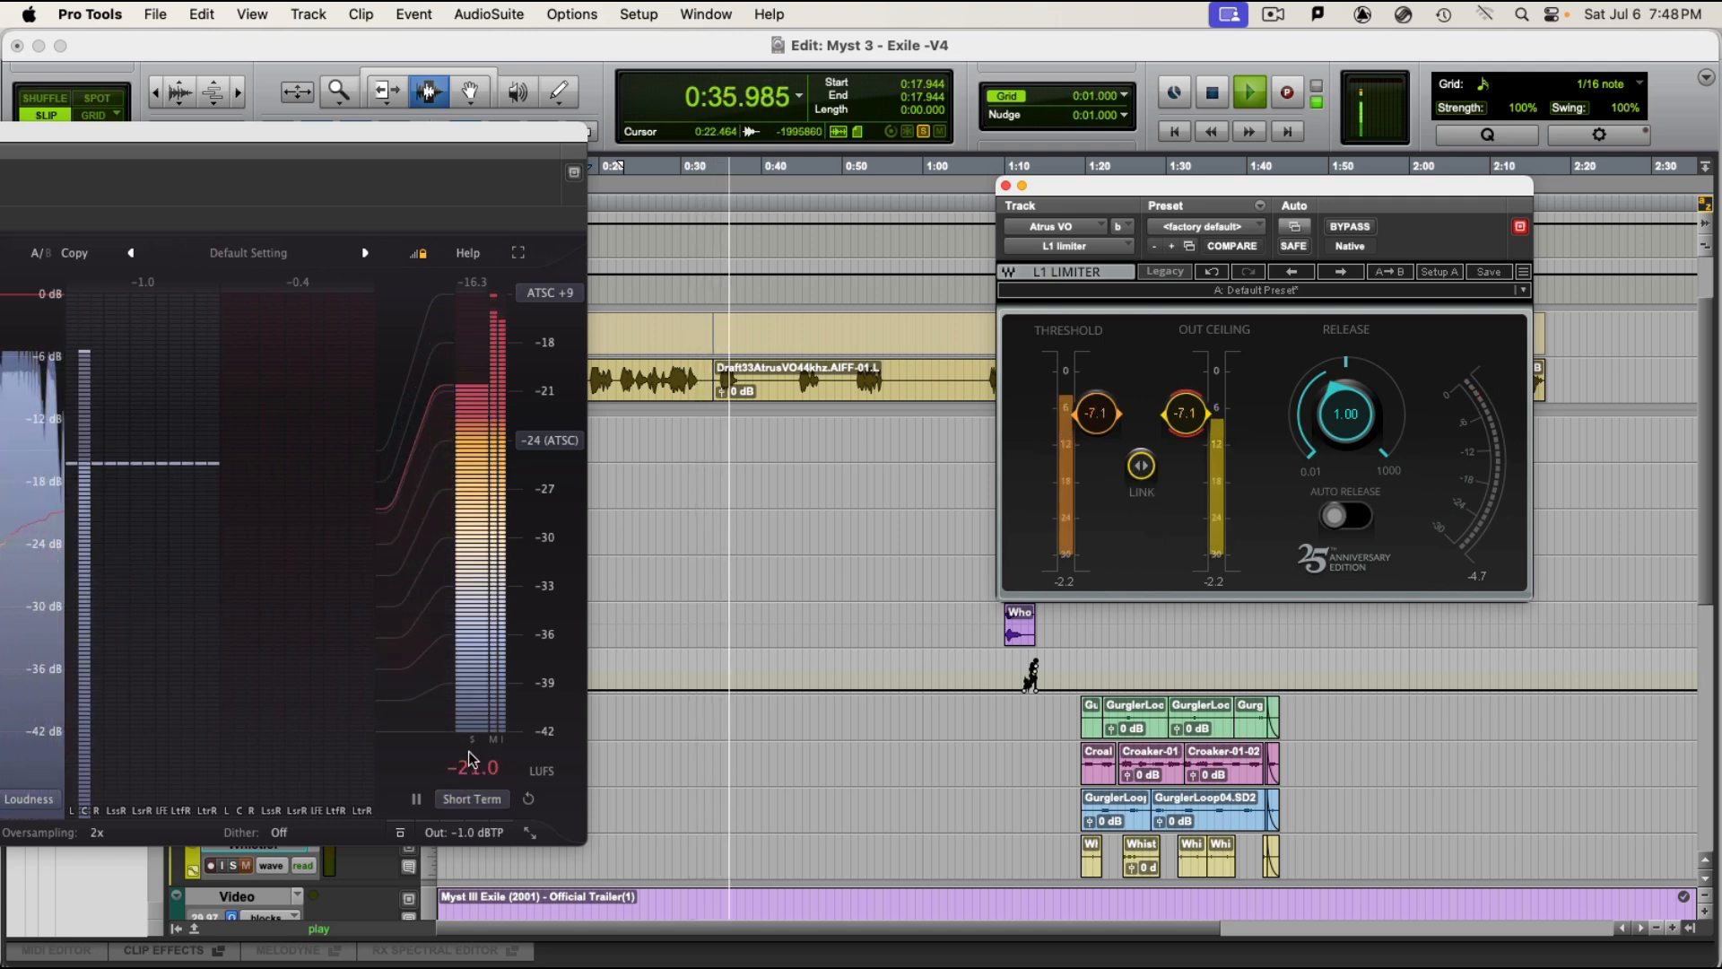
Switch the Pro-L 2 loudness meter to Integrated, reset it and replay the dialogue for a new reading.
left_click(472, 799)
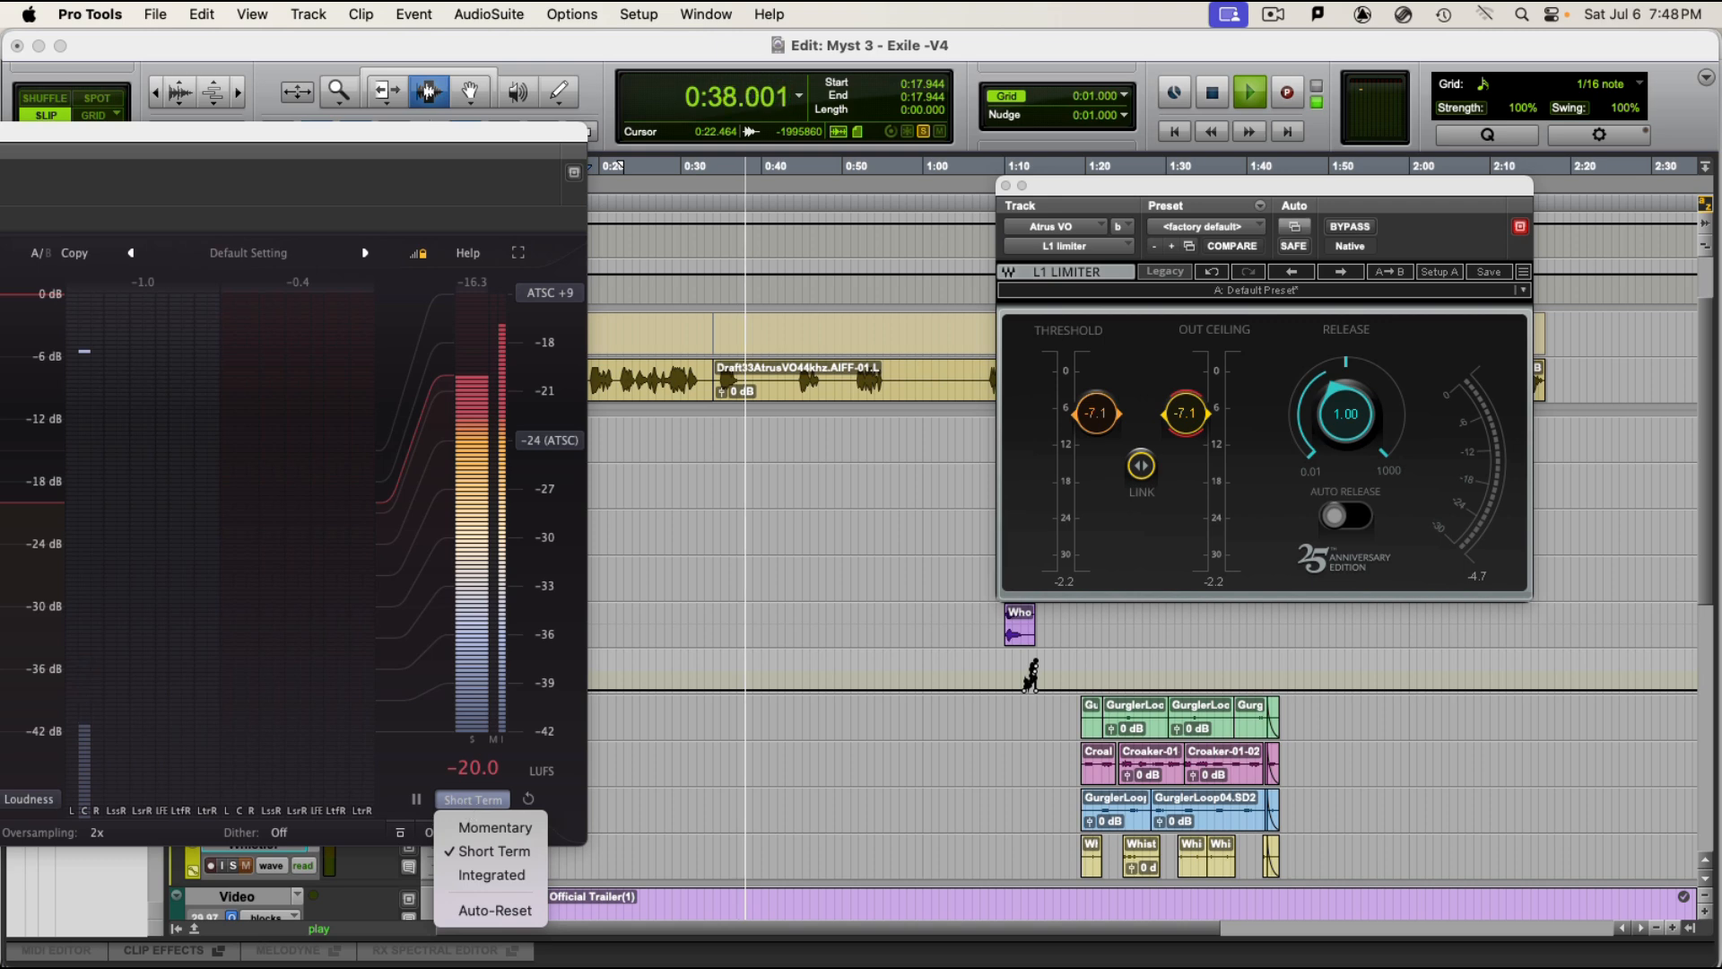
left_click(475, 874)
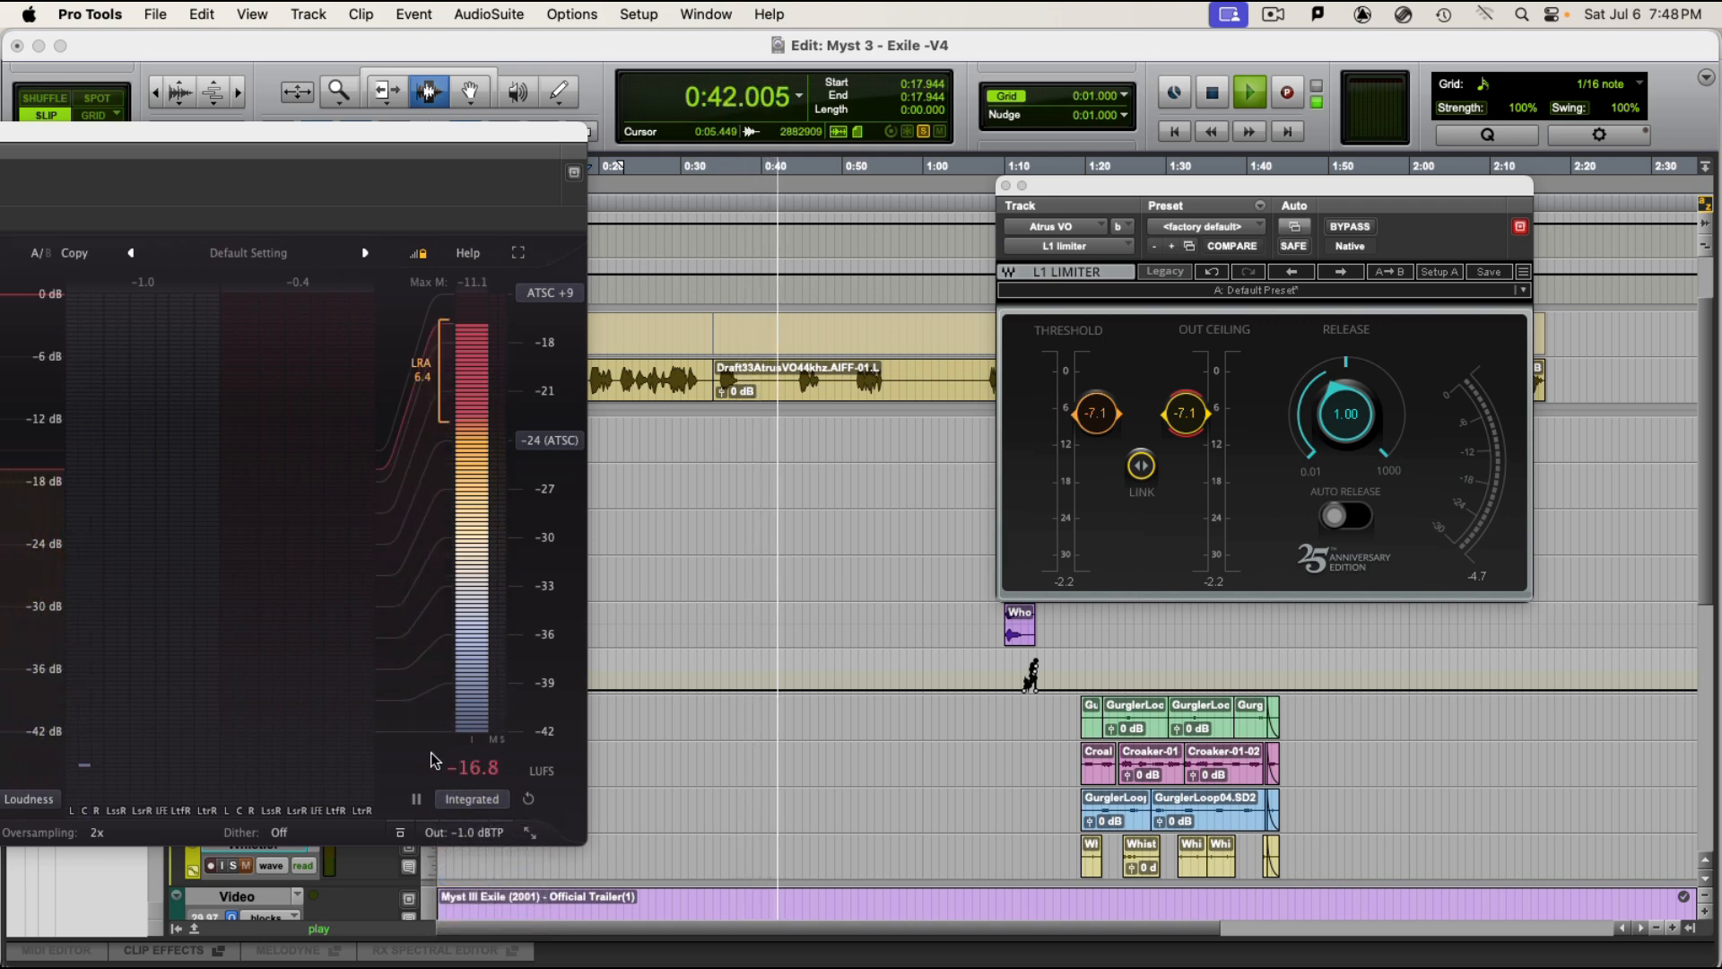
left_click(528, 798)
key("space")
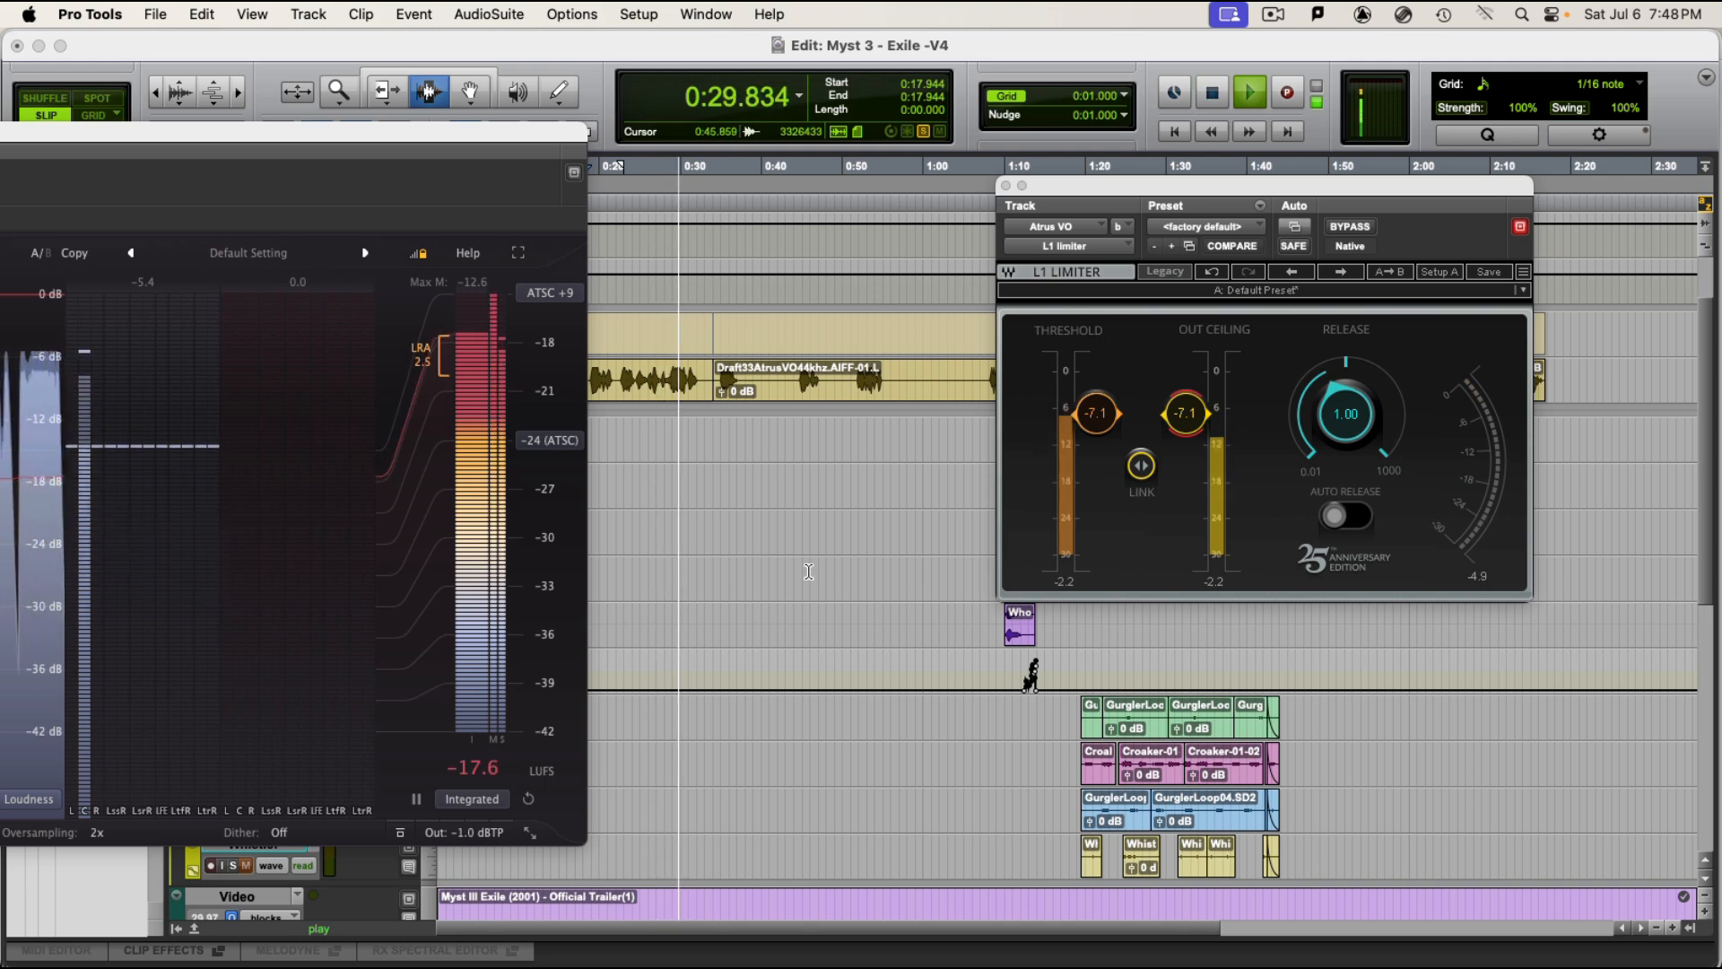
key("space")
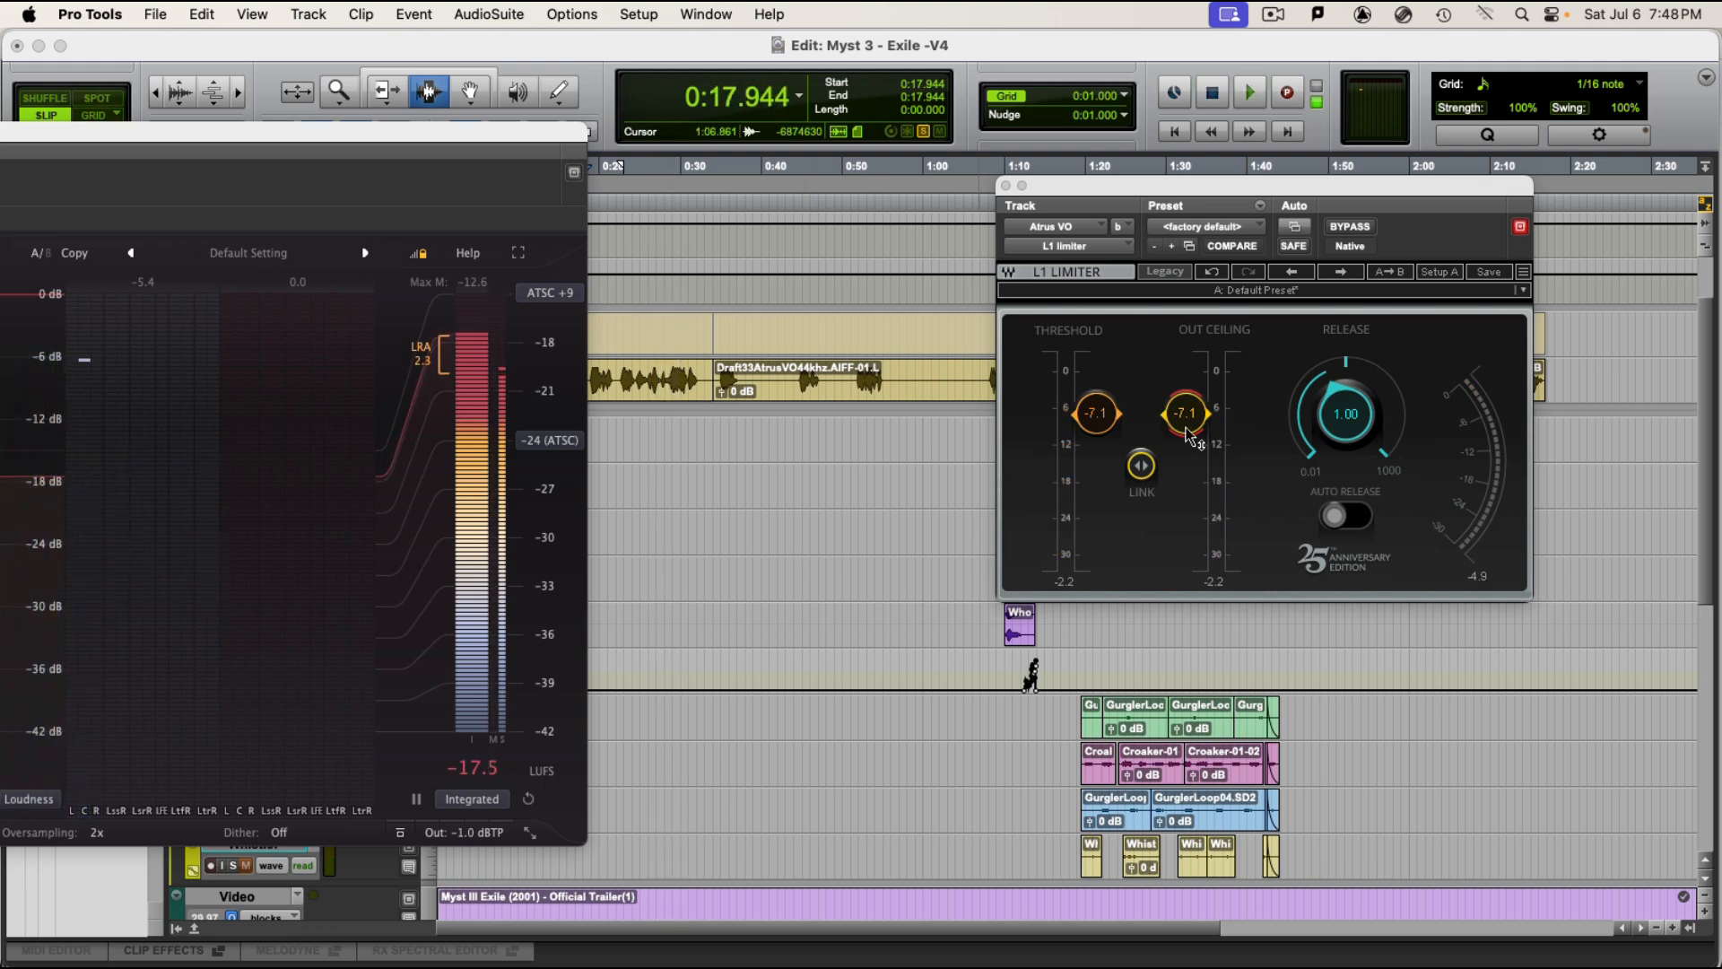
Lower only the L1 limiter's out ceiling to -14.1 and remeasure the dialogue's integrated loudness from a reset meter.
left_click_drag(1199, 422, 1199, 425)
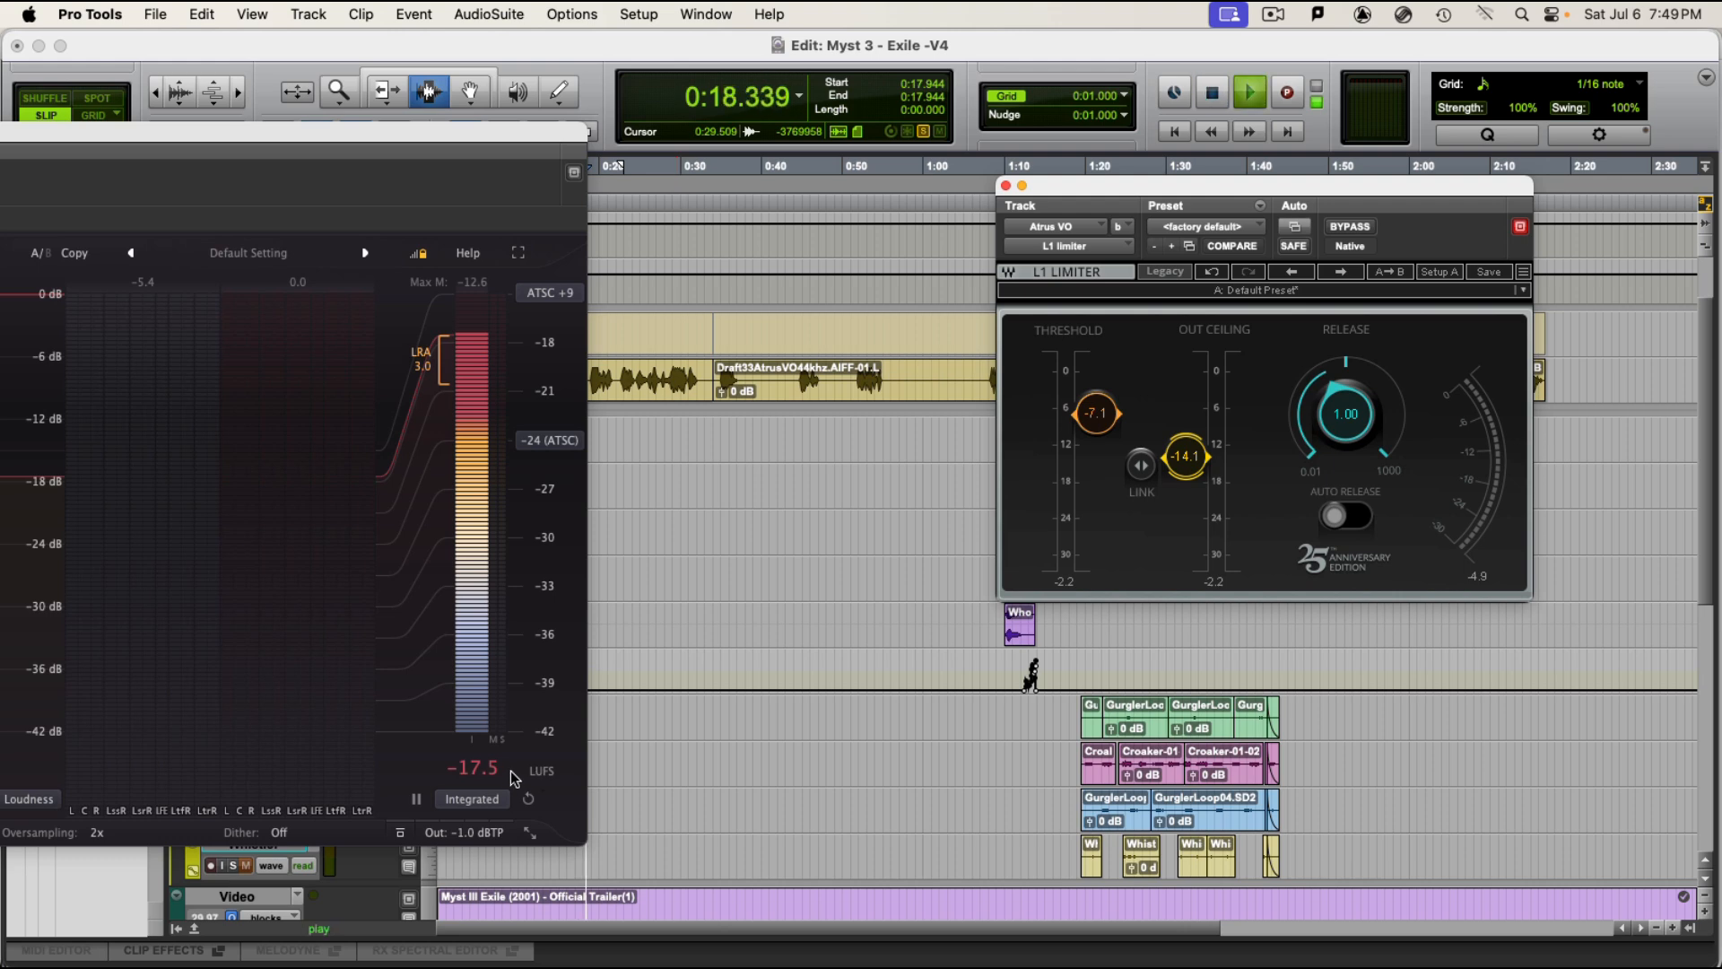
left_click(528, 797)
left_click(528, 797)
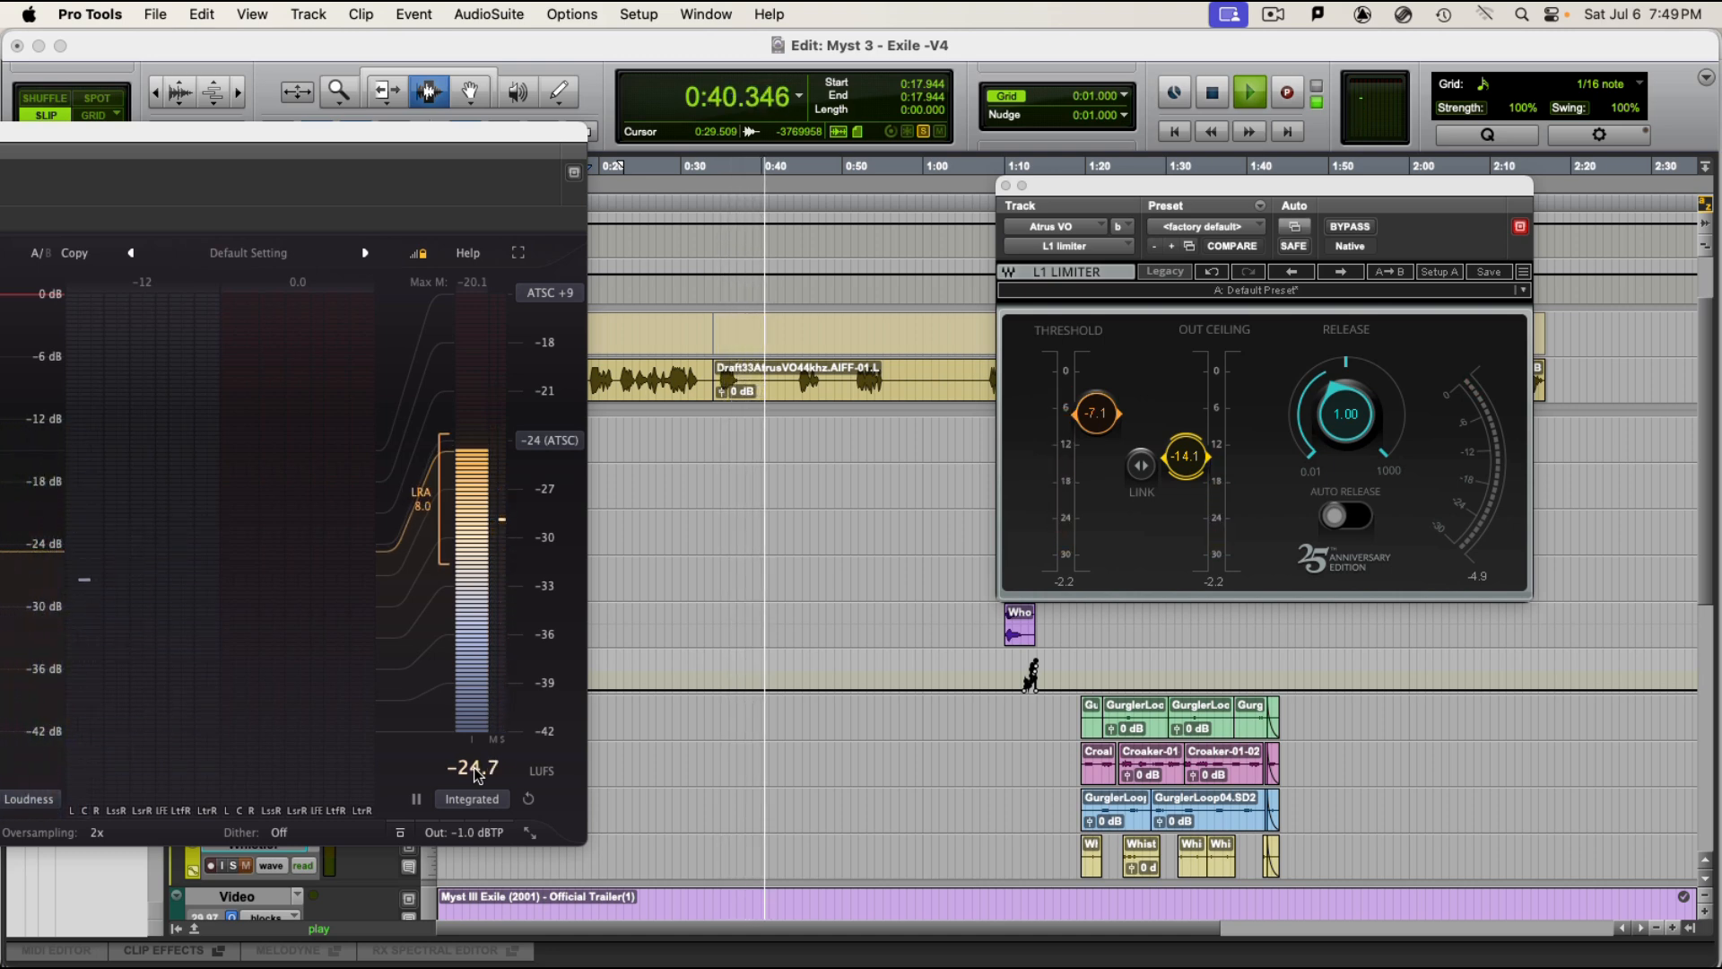
key("space")
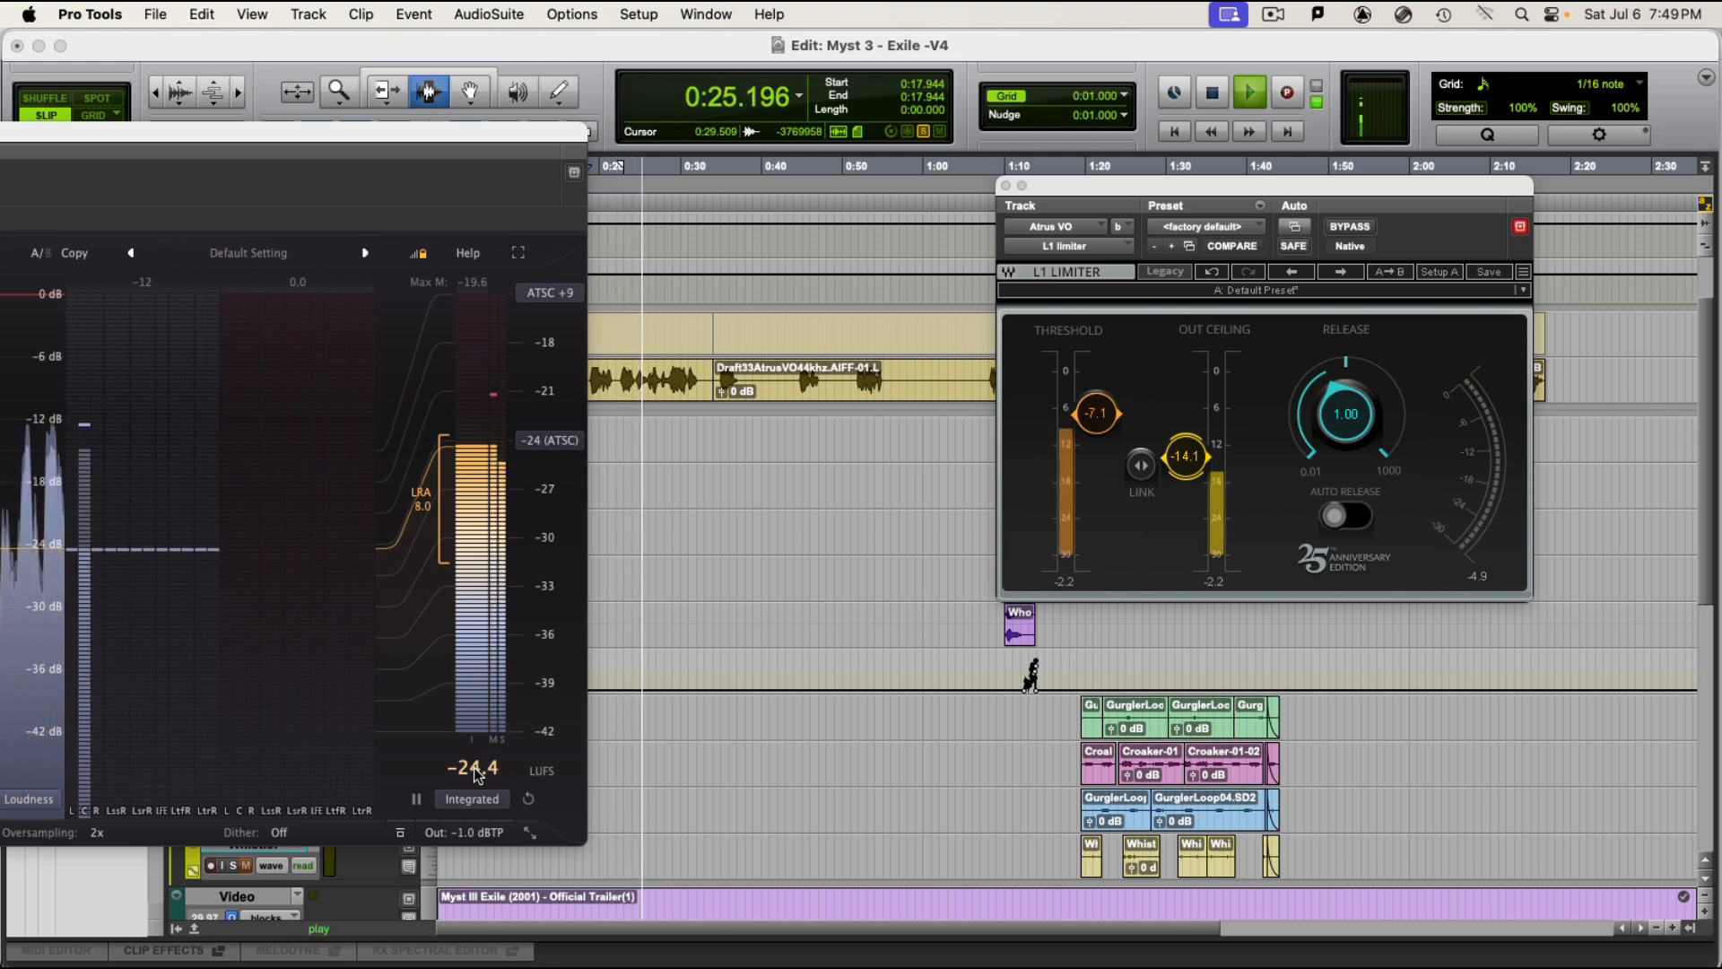
key("space")
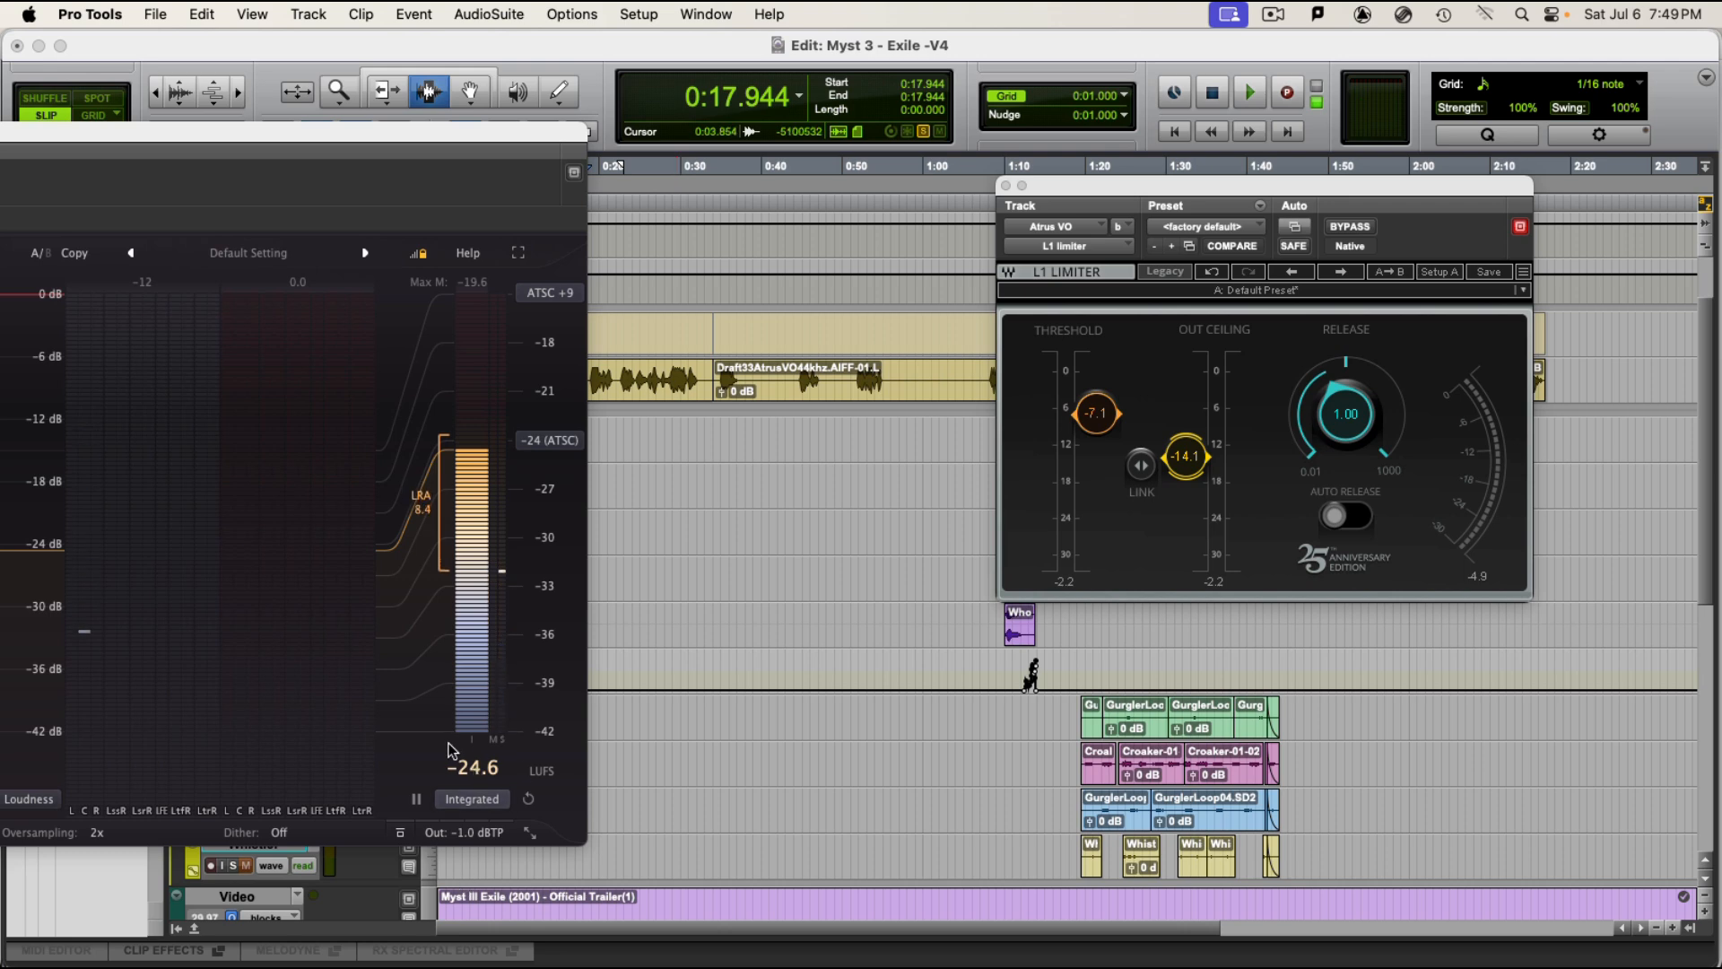
Bring the full Pro-L 2 display into view, check the dialogue's levels in playback and close the plug-in windows.
left_click_drag(243, 135, 652, 102)
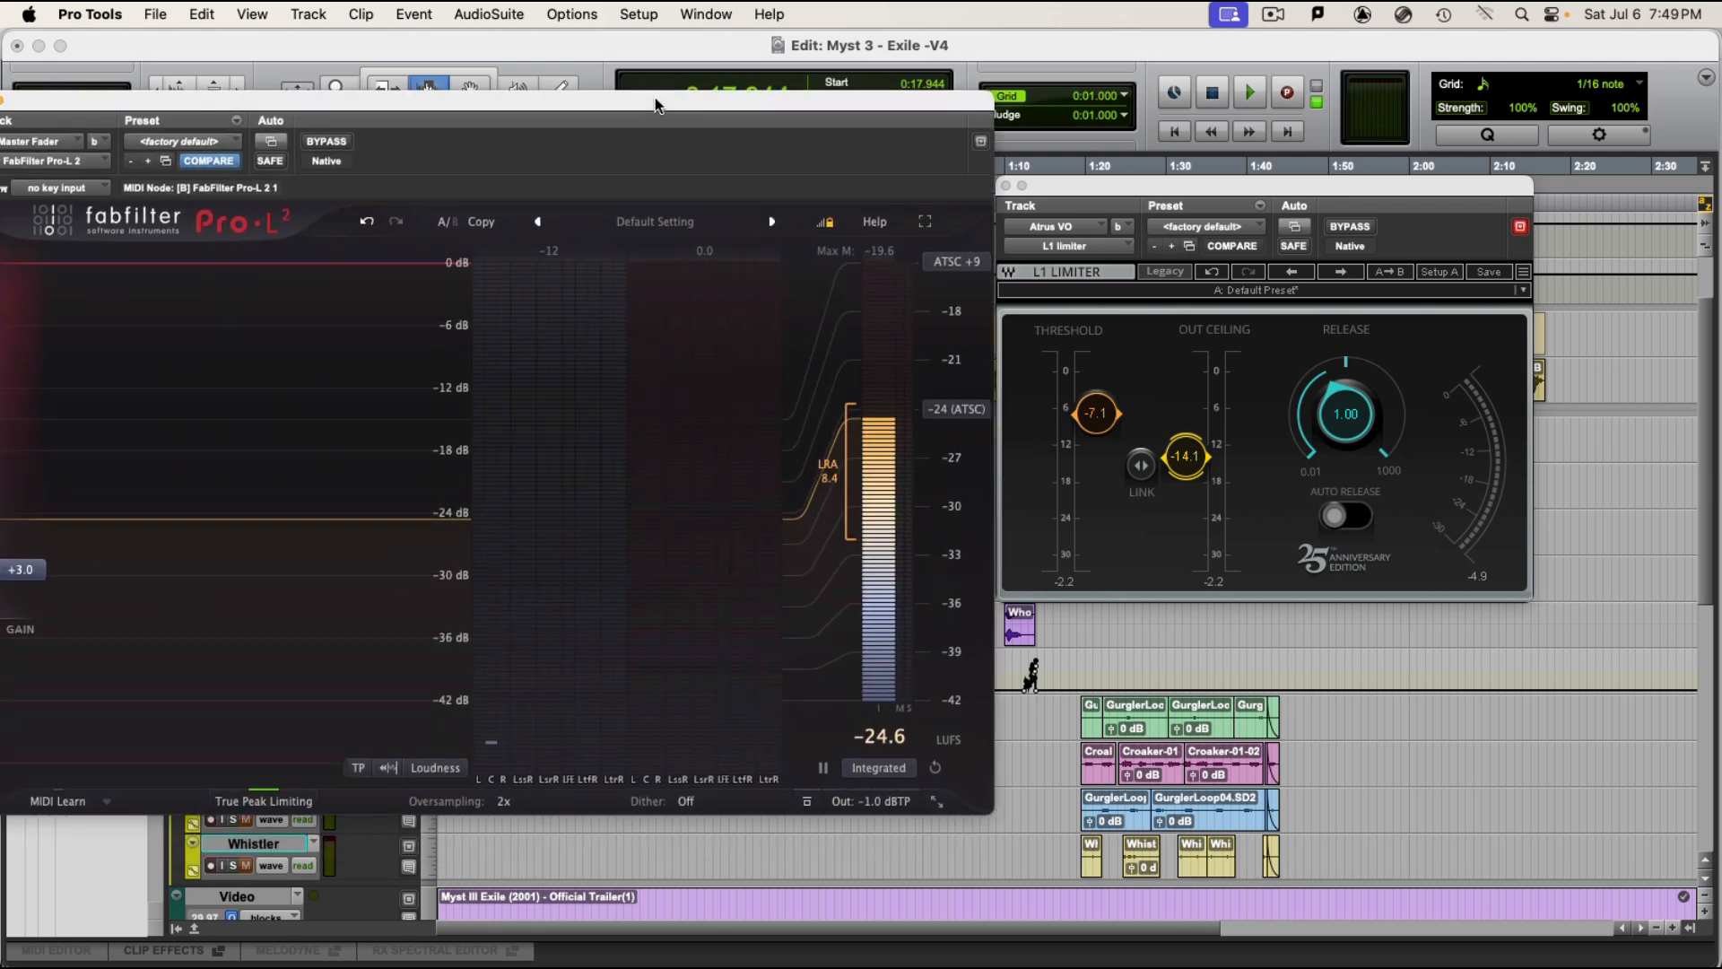
left_click_drag(478, 111, 611, 104)
key("space")
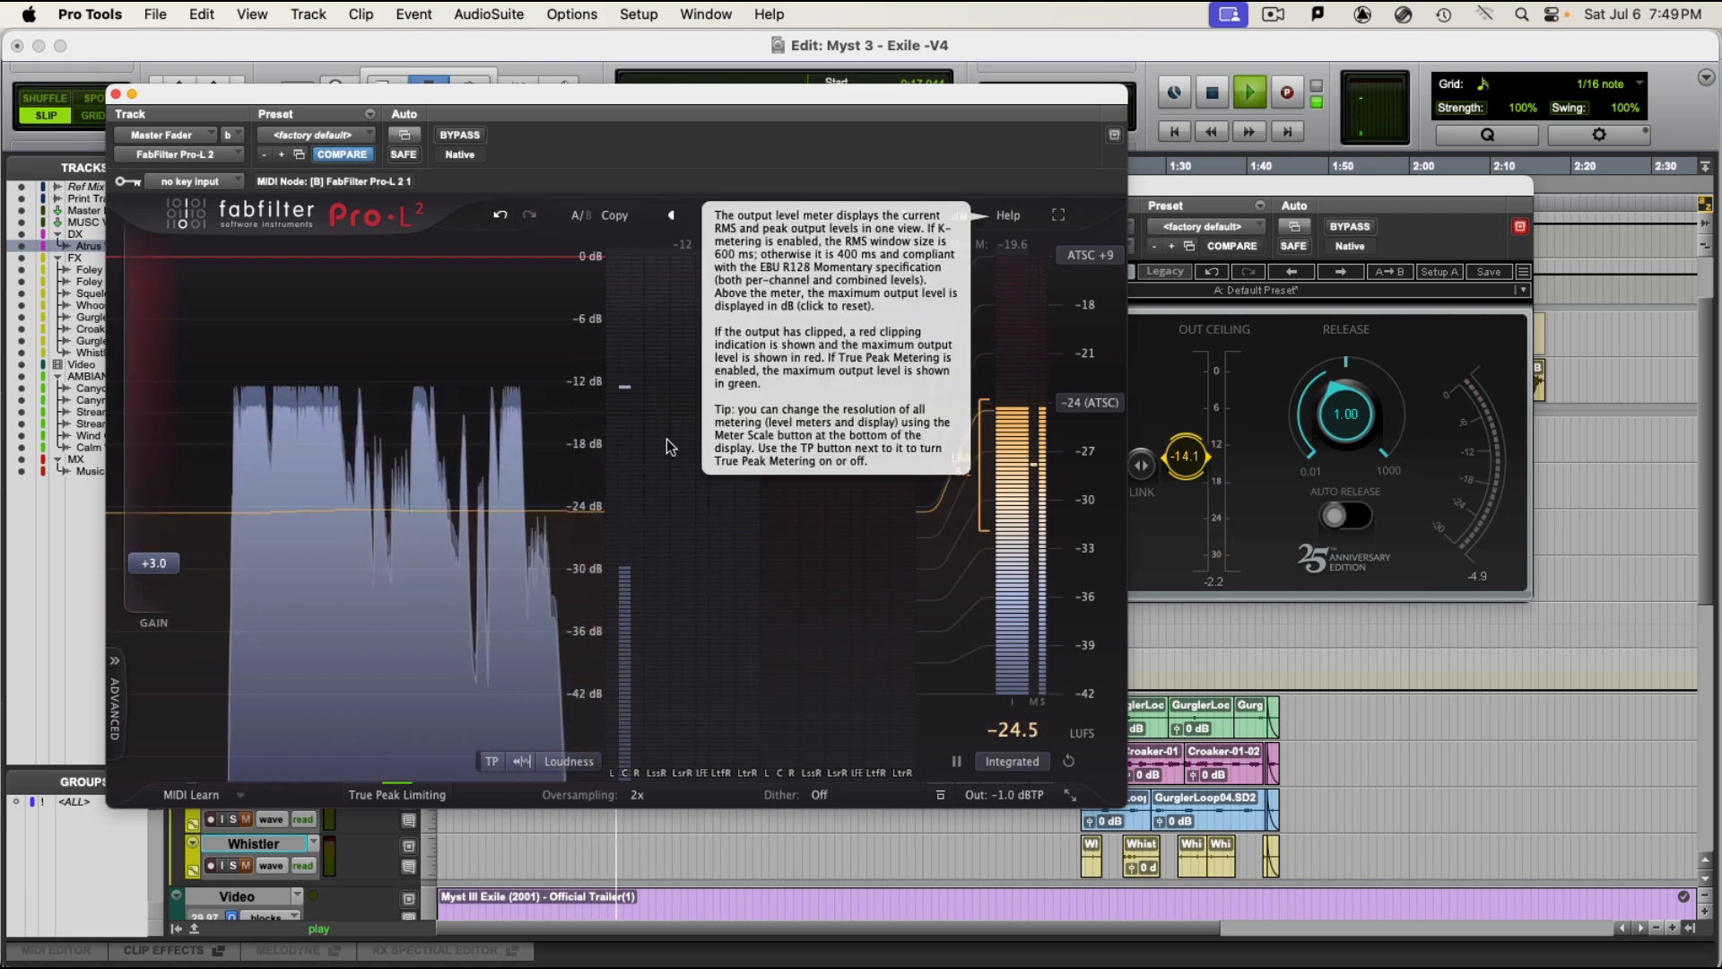
key("space")
key("ctrl+alt+super+w")
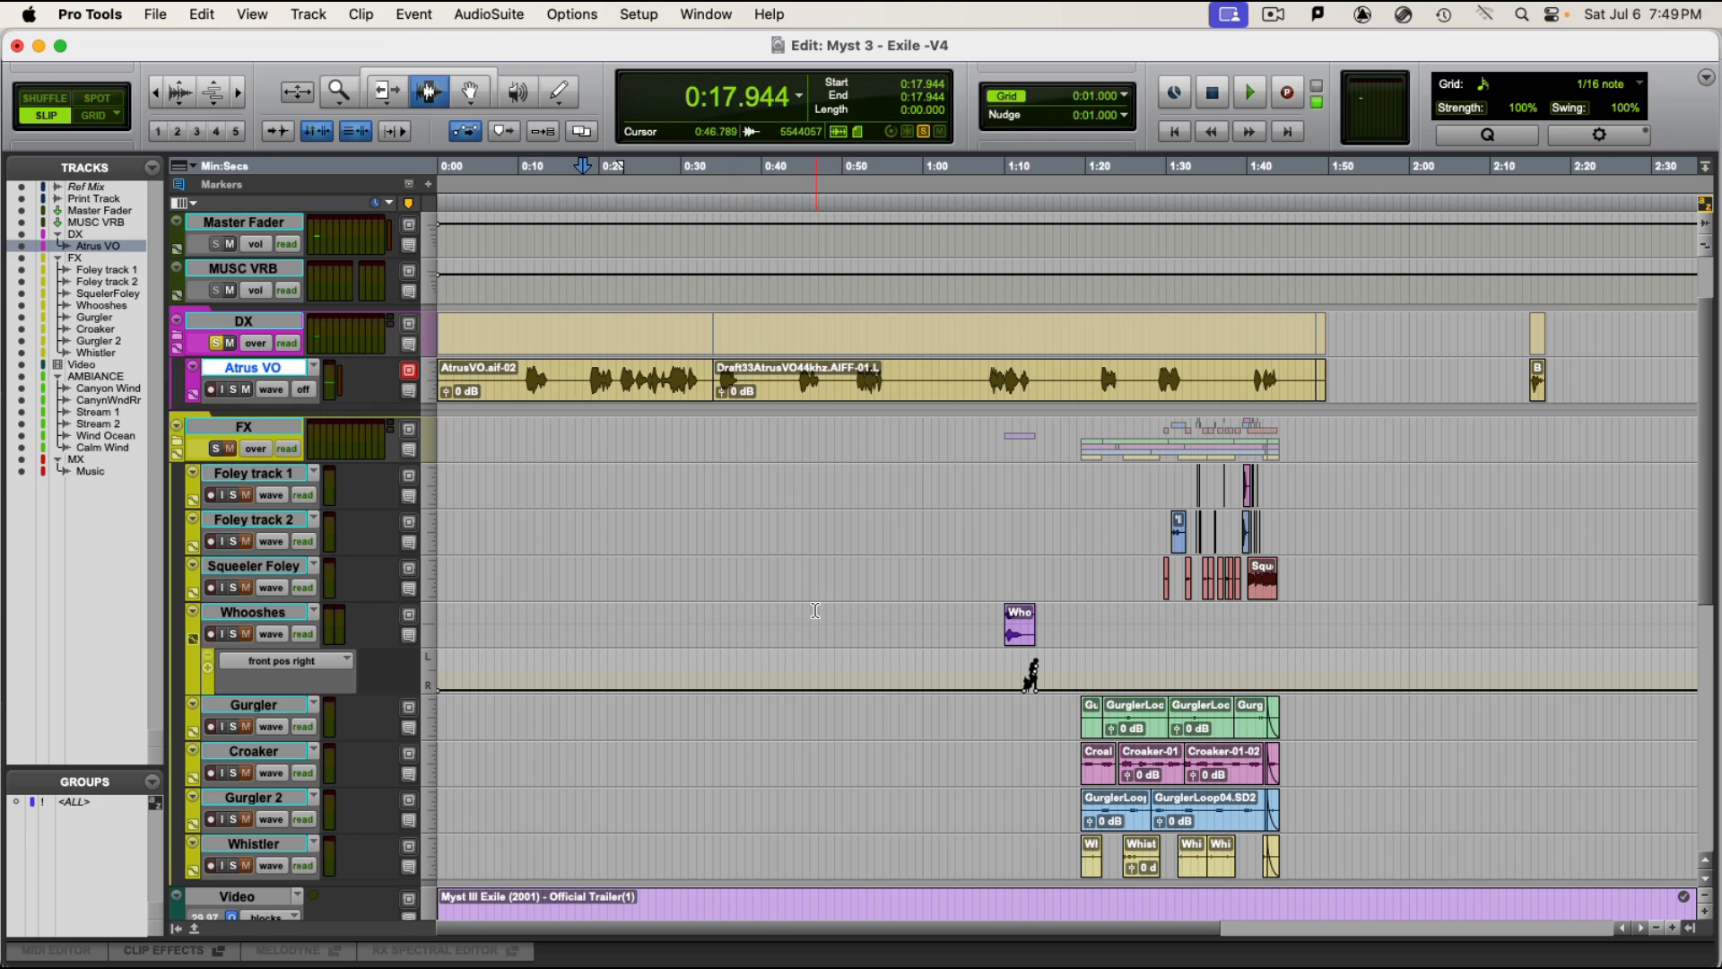
Select the AMBIANCE folder track in the Mix window and show its tracks in the Edit window.
key("super+equal")
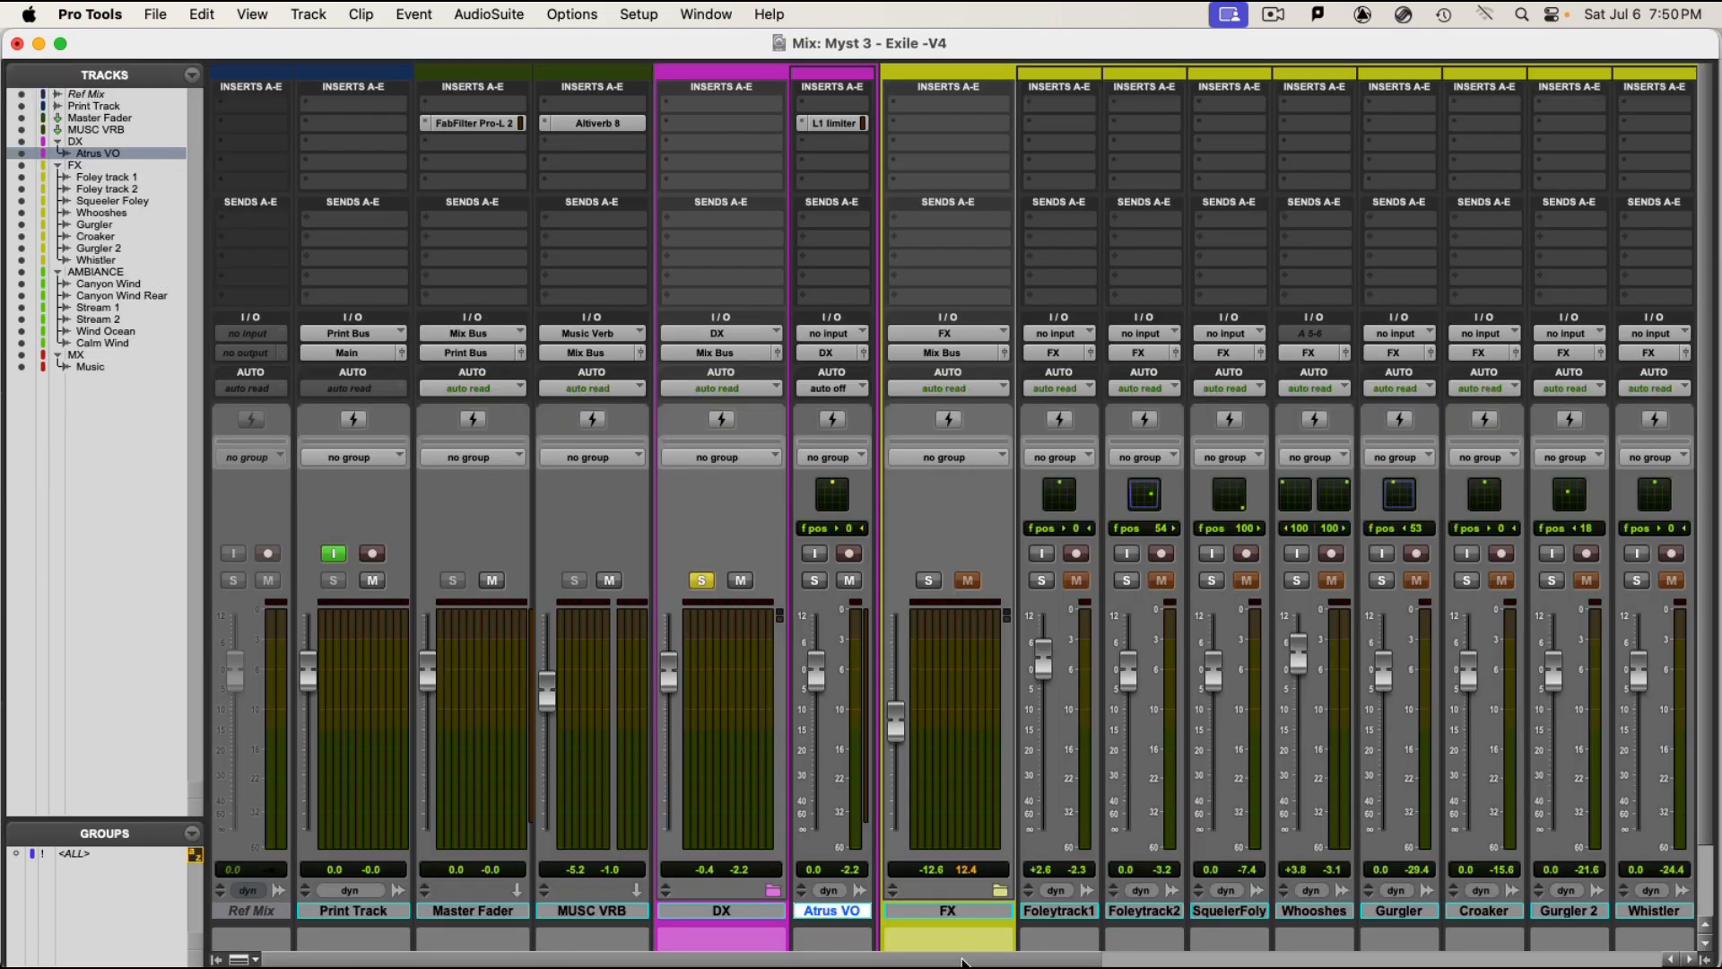
scroll(1055, 463, "right", 10)
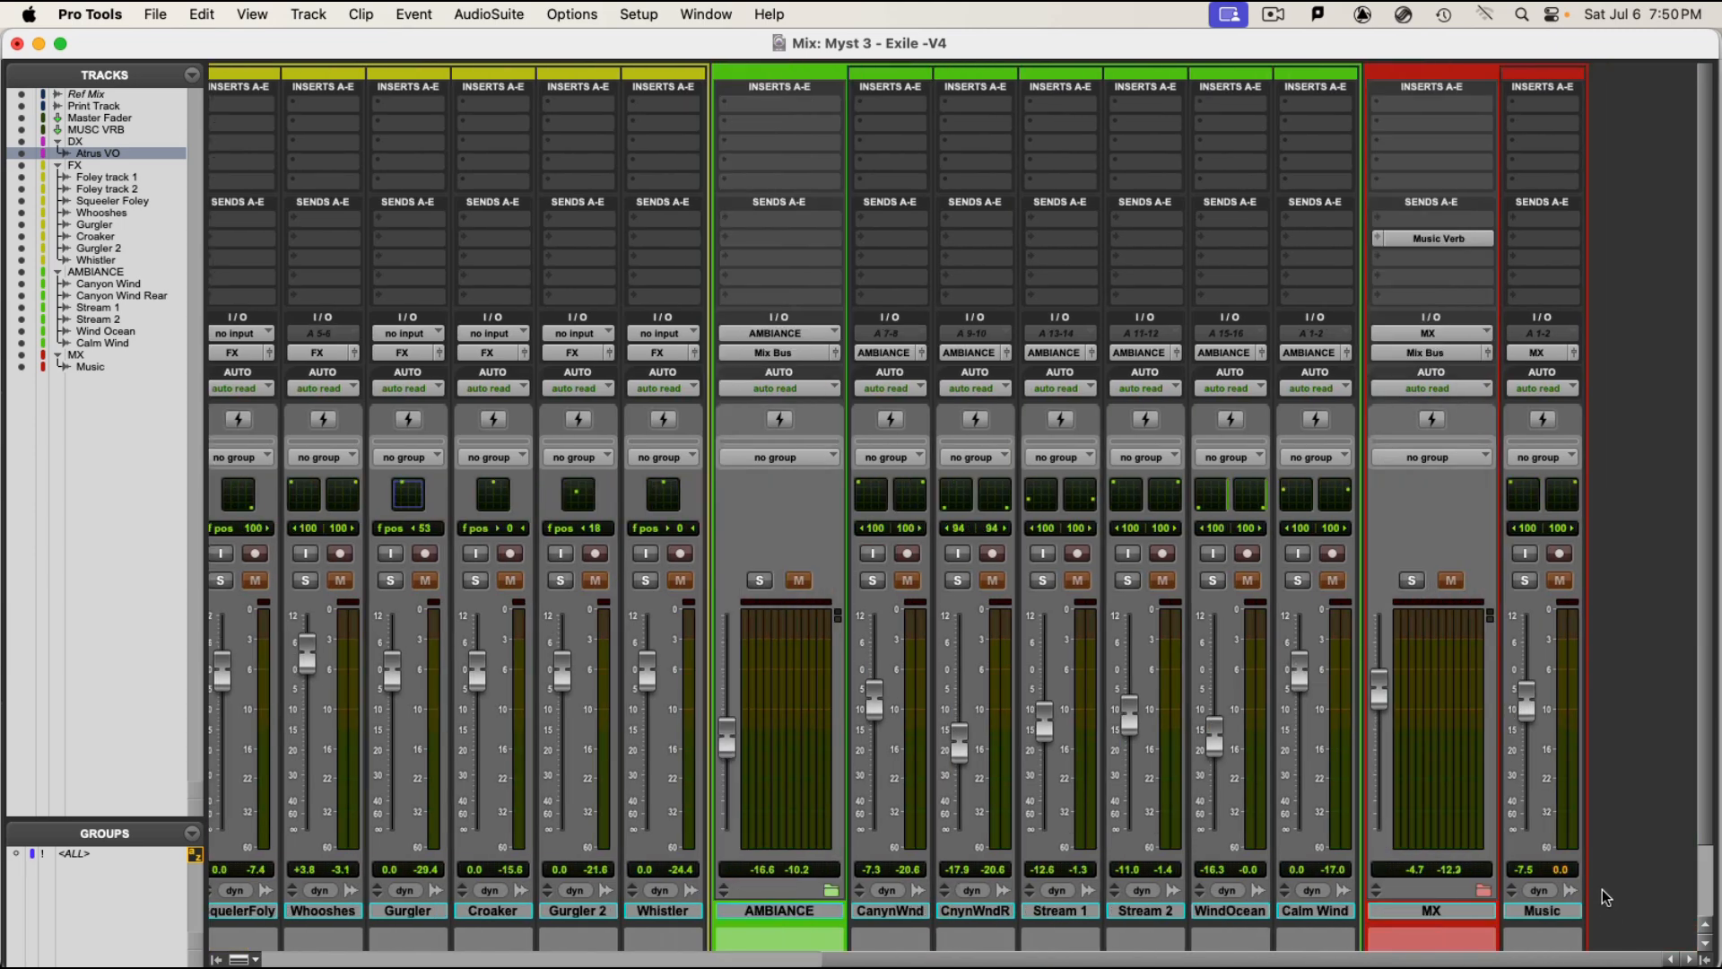
scroll(687, 699, "left", 5)
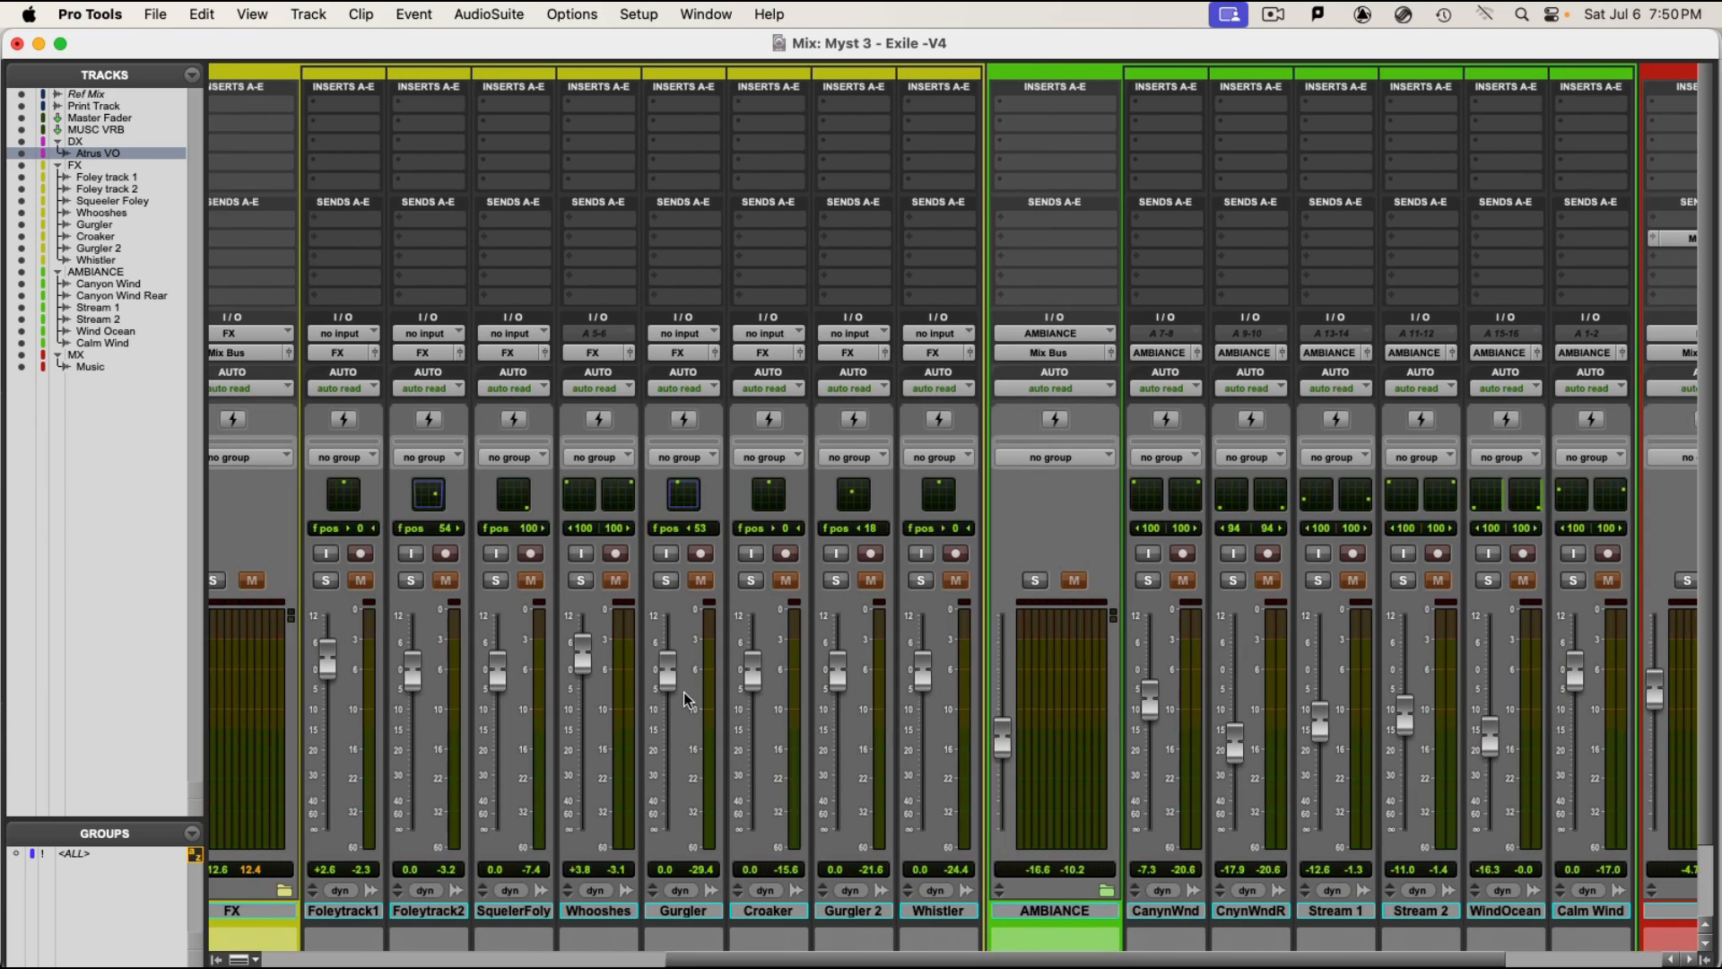
scroll(687, 699, "left", 1)
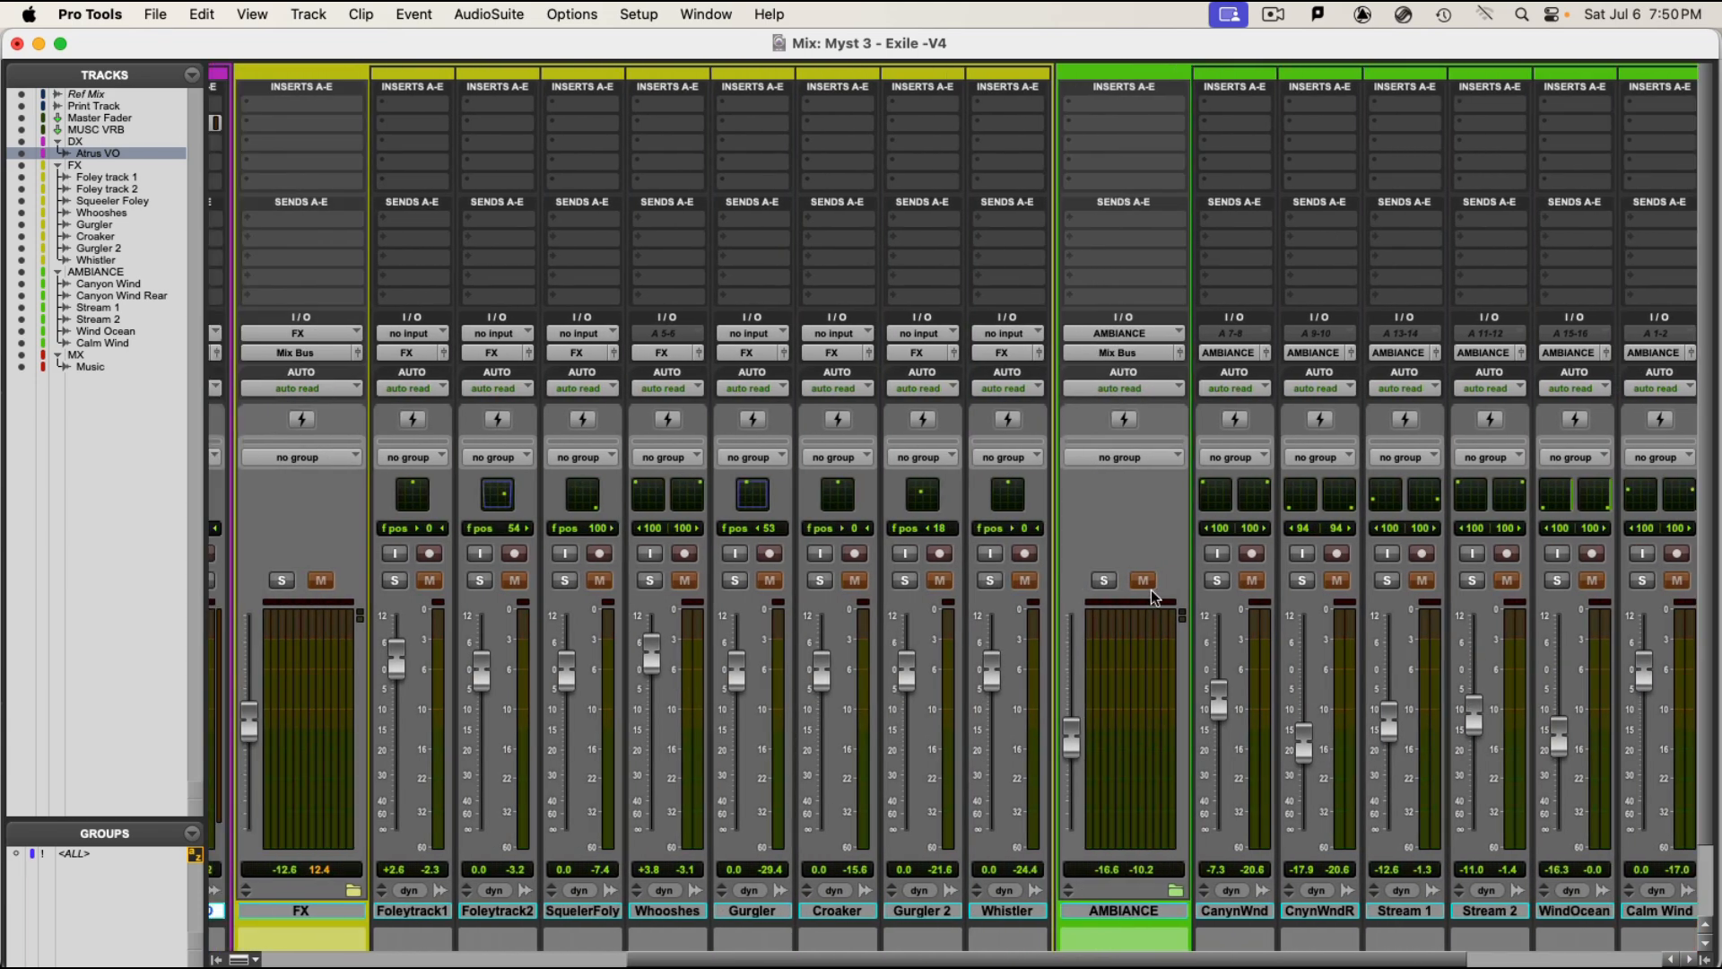
scroll(1065, 921, "right", 2)
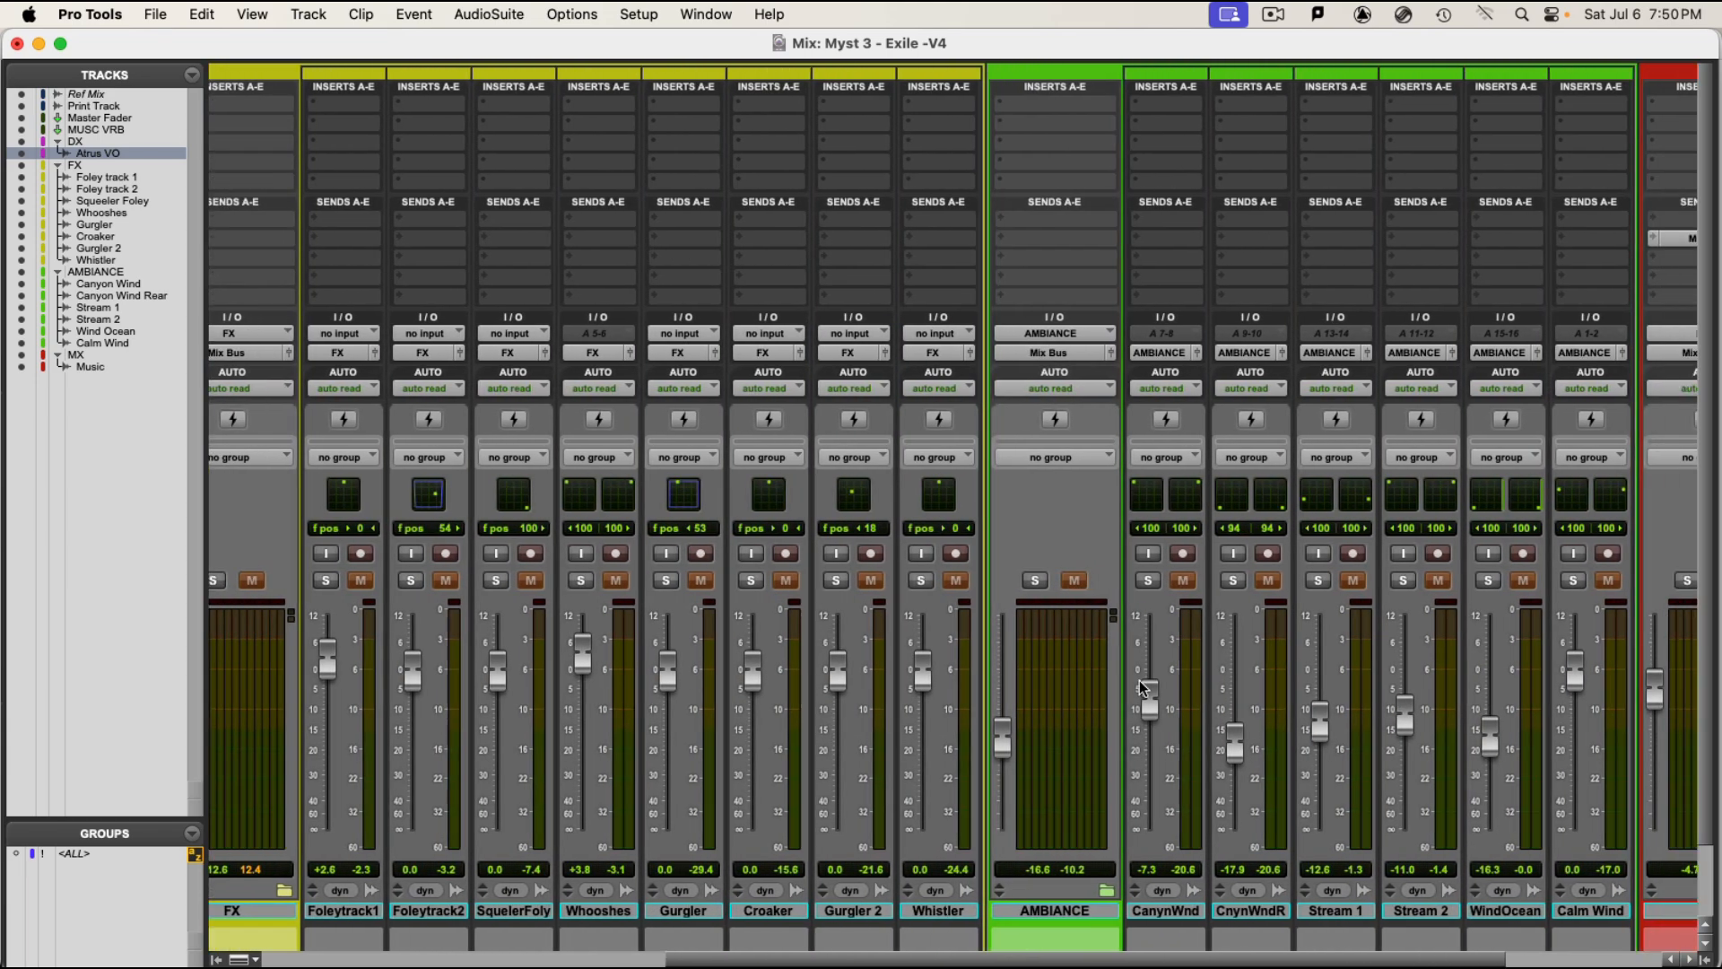
left_click(1056, 912)
key("super+equal")
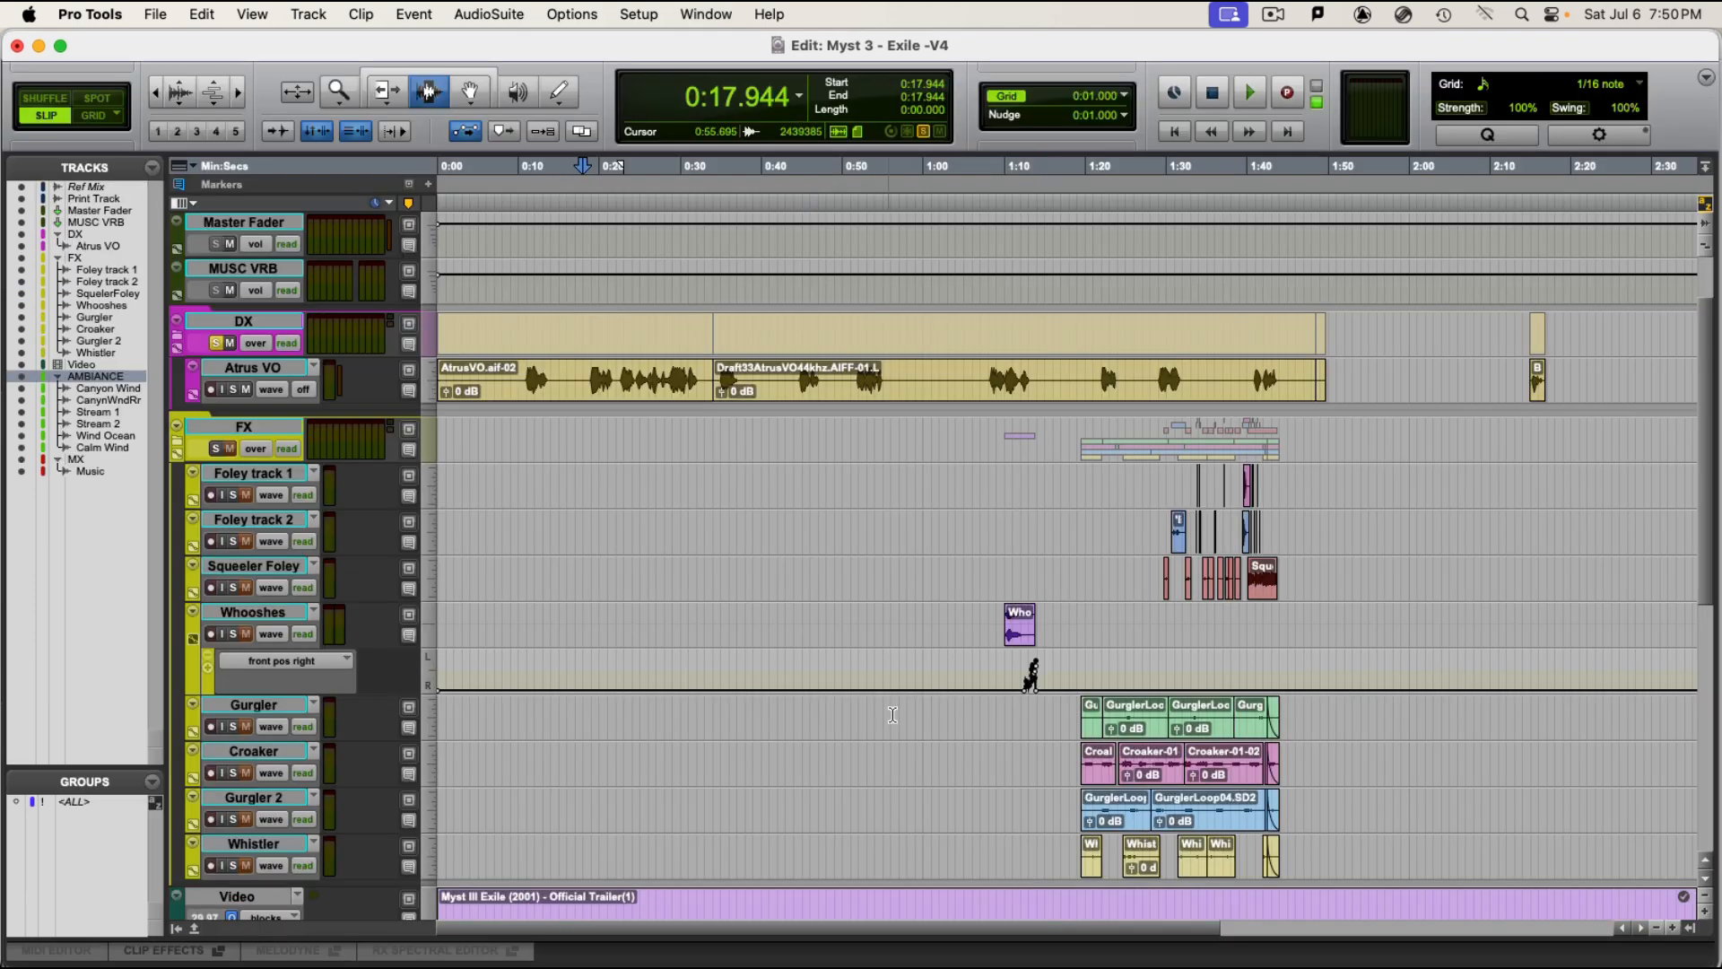
key("super+equal")
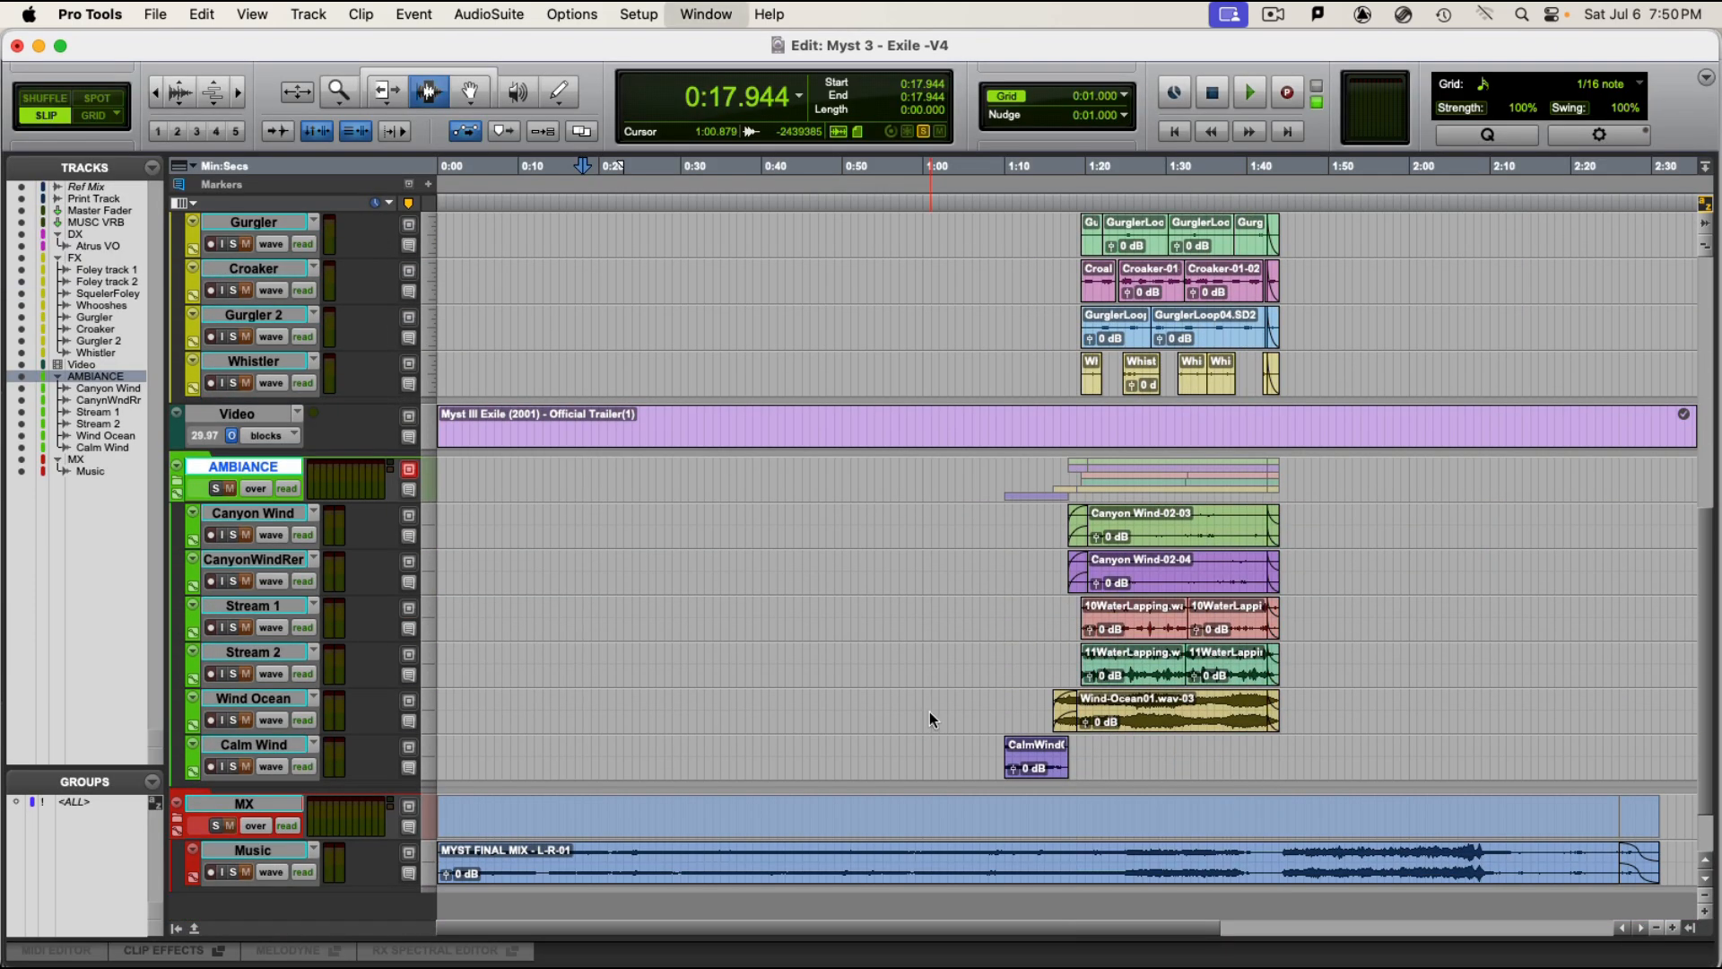
Mute the AMBIANCE and FX folder tracks in the Mix window.
left_click(1056, 580)
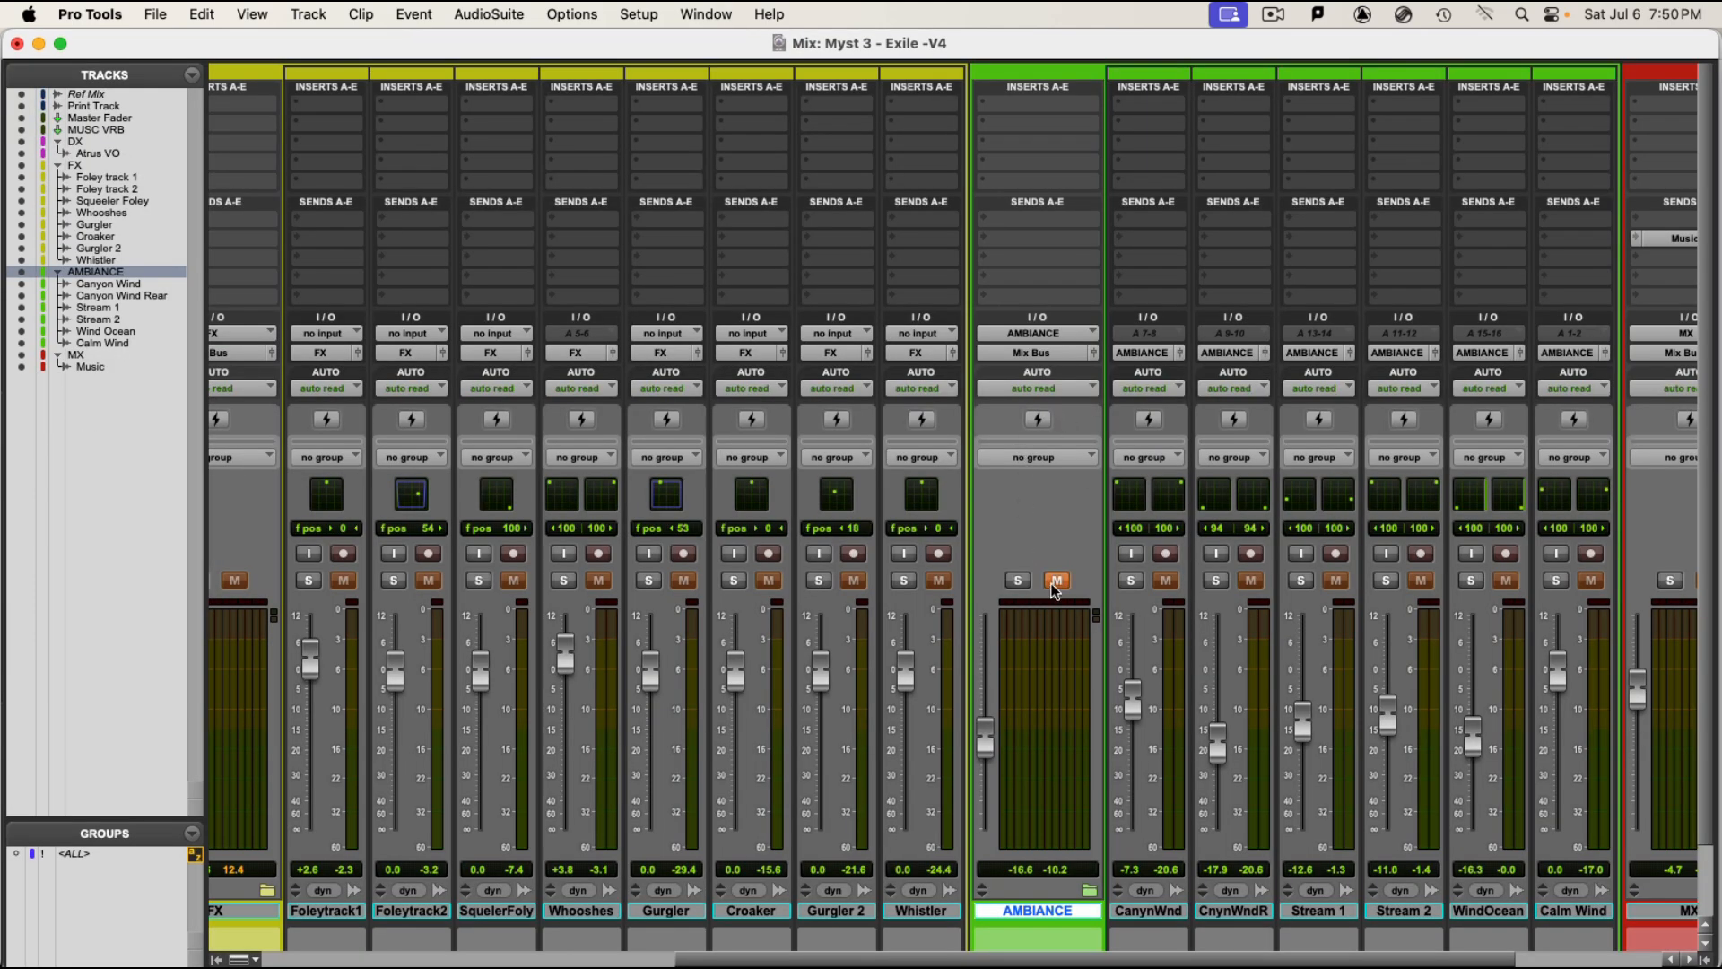
scroll(1343, 693, "right", 5)
scroll(1227, 662, "left", 7)
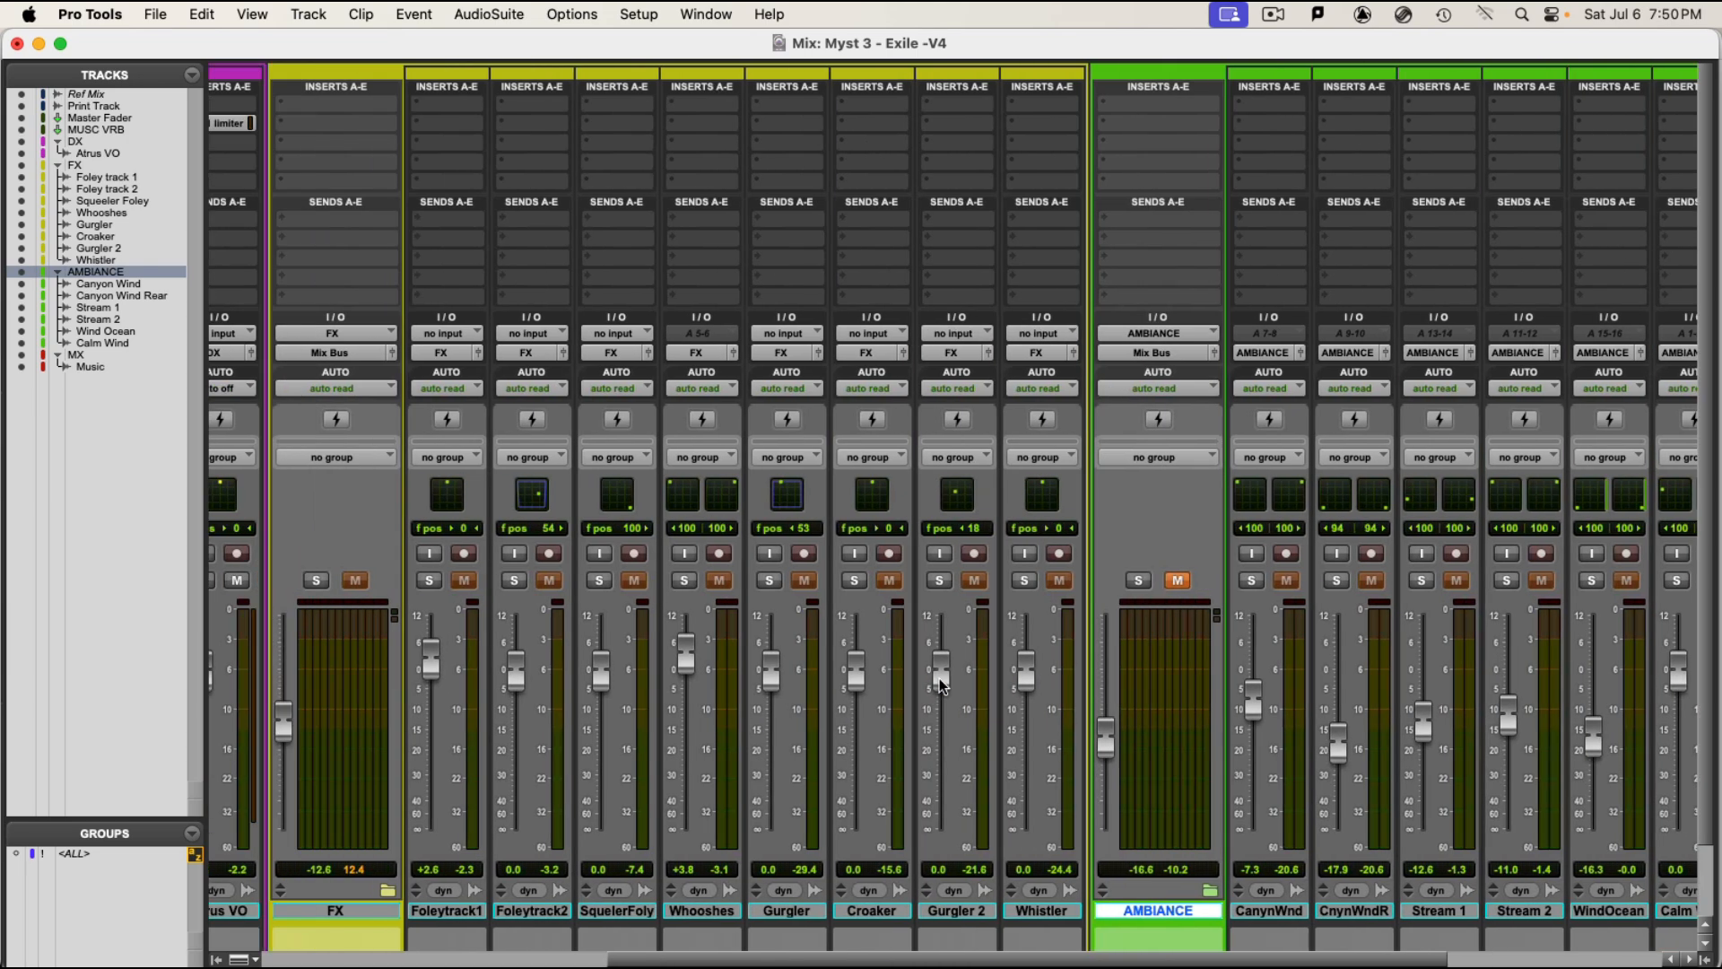
left_click(352, 582)
Open the Music Verb send of the MX folder track to inspect its level.
scroll(1029, 657, "right", 7)
scroll(1029, 657, "down", 2)
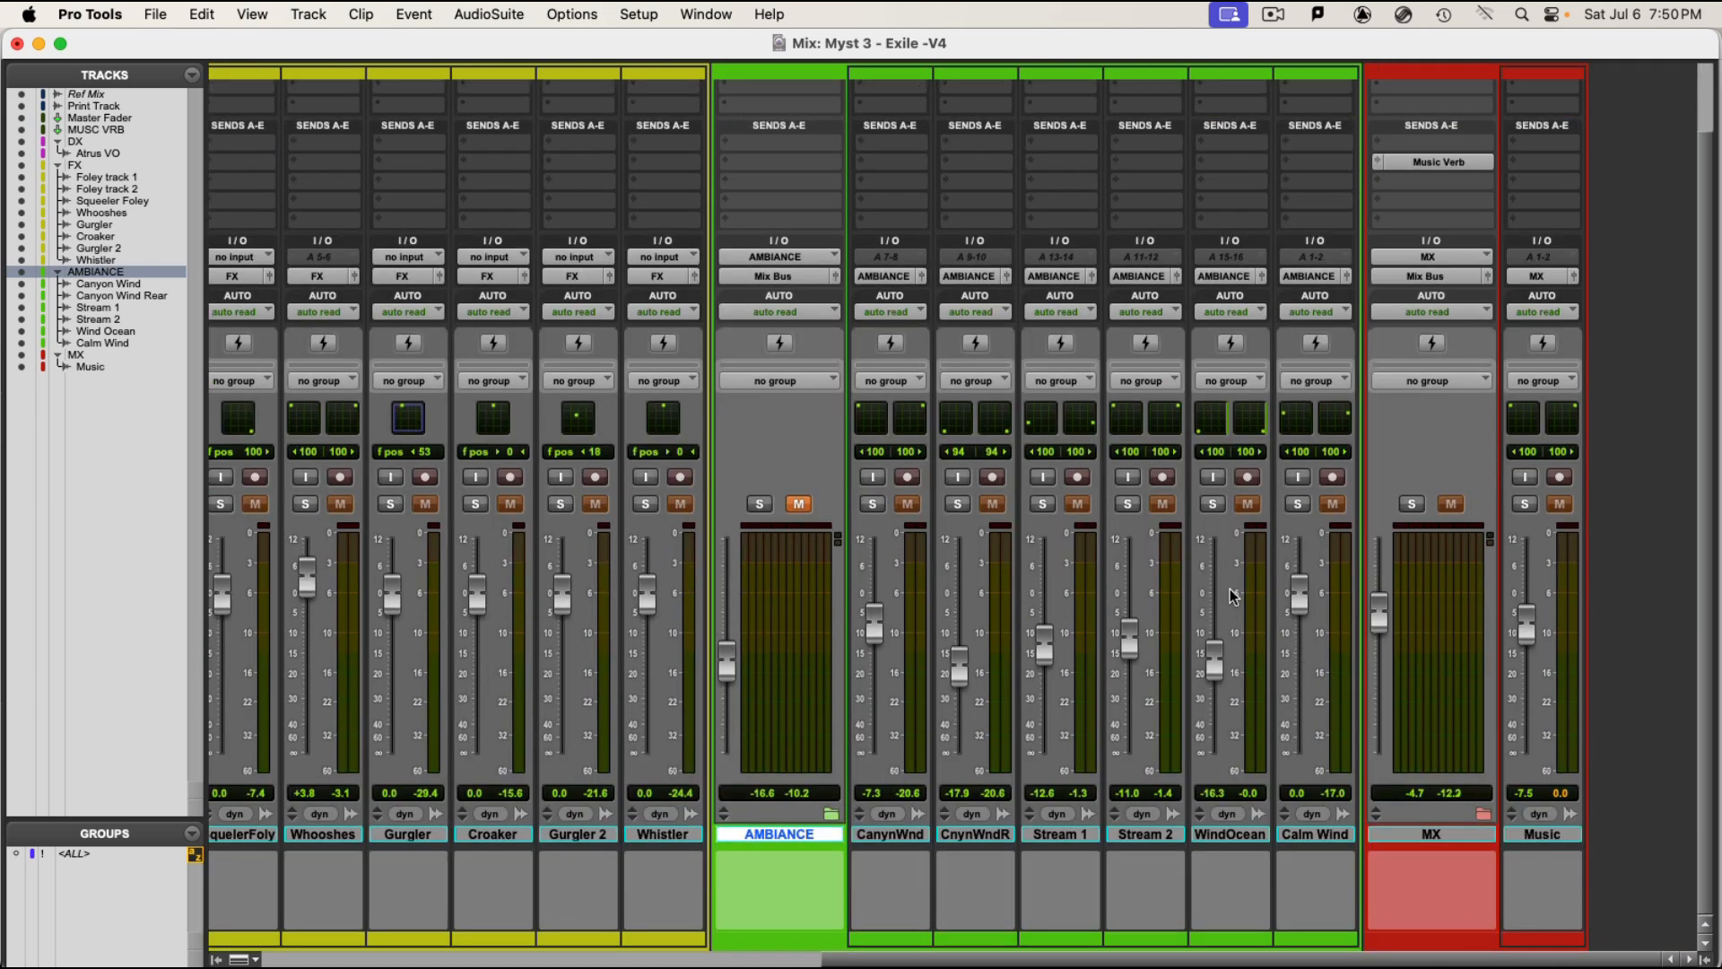
scroll(1270, 461, "up", 2)
left_click(1457, 244)
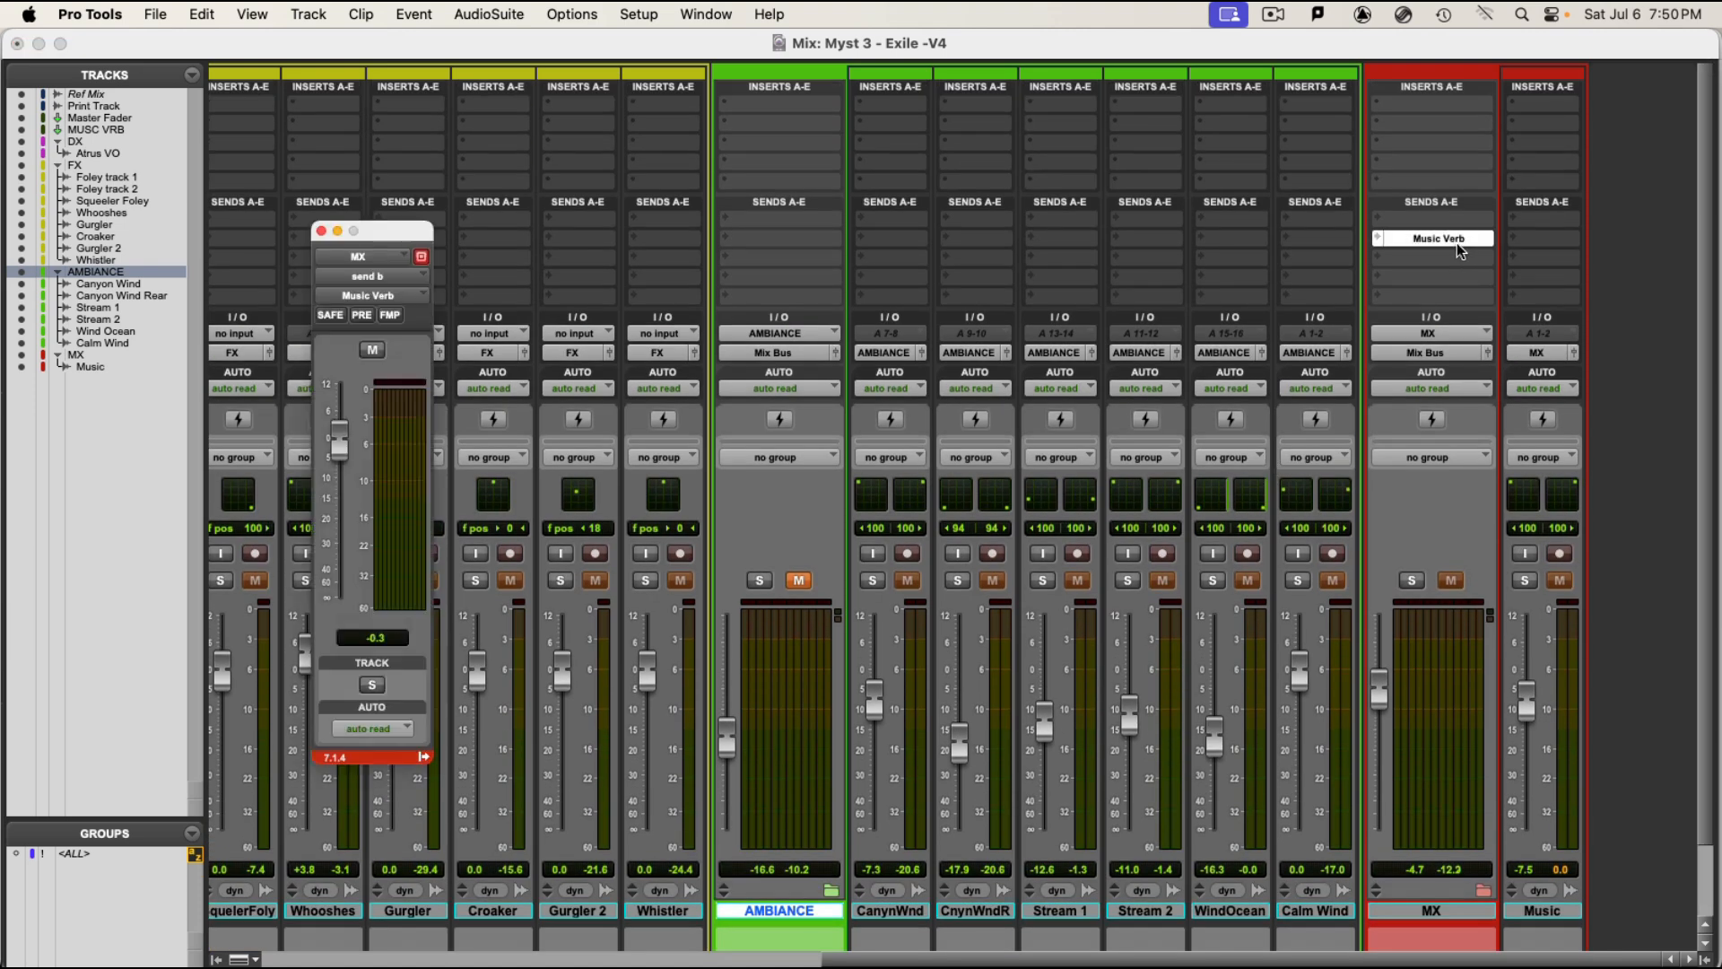
left_click(1555, 902)
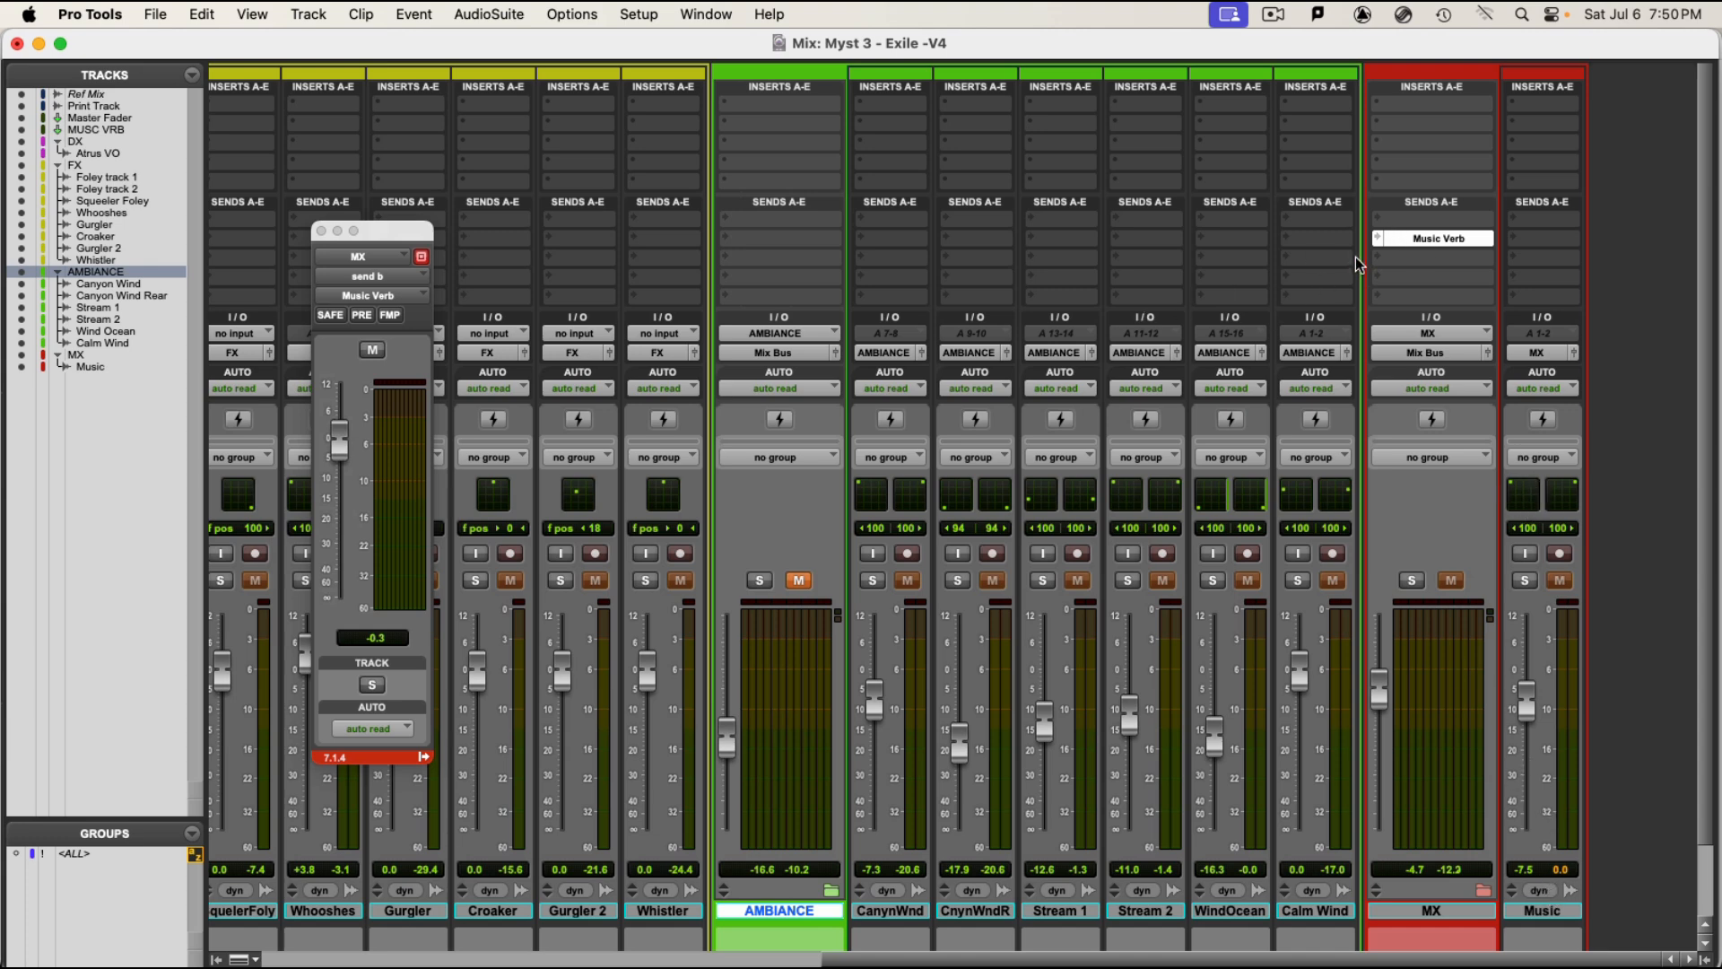
Review the L1 limiter on Atrus VO and the Altiverb 8 reverb on MUSC VRB, and close their windows.
scroll(868, 463, "left", 10)
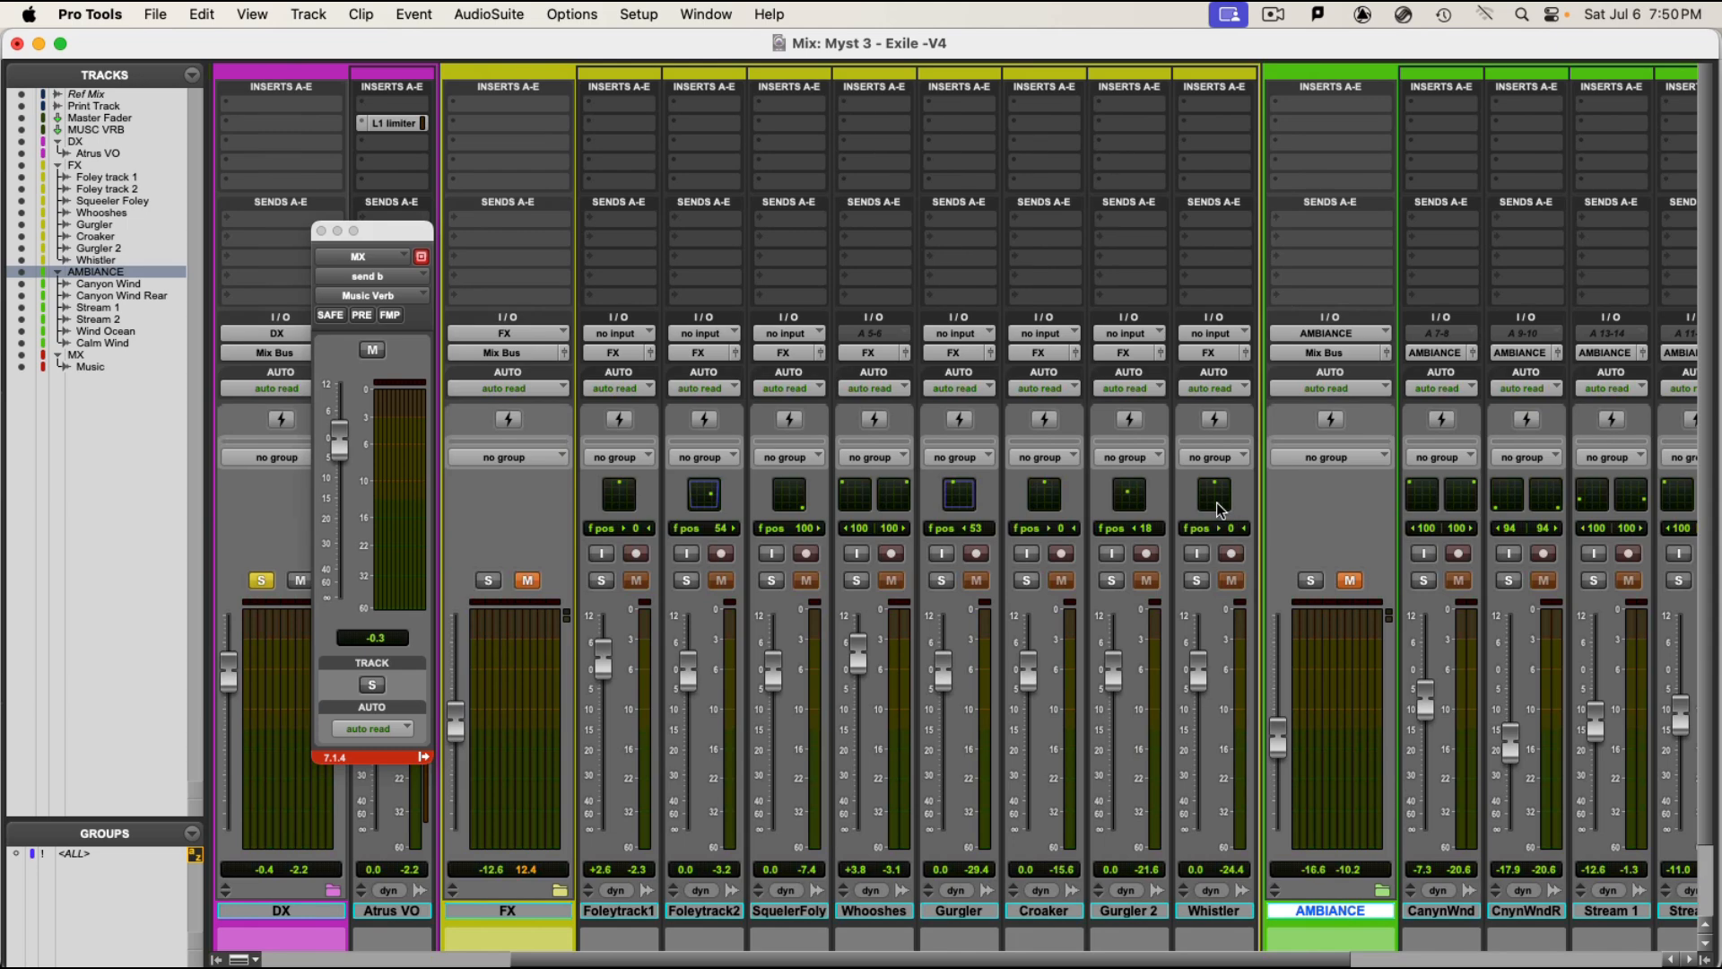
left_click(422, 127)
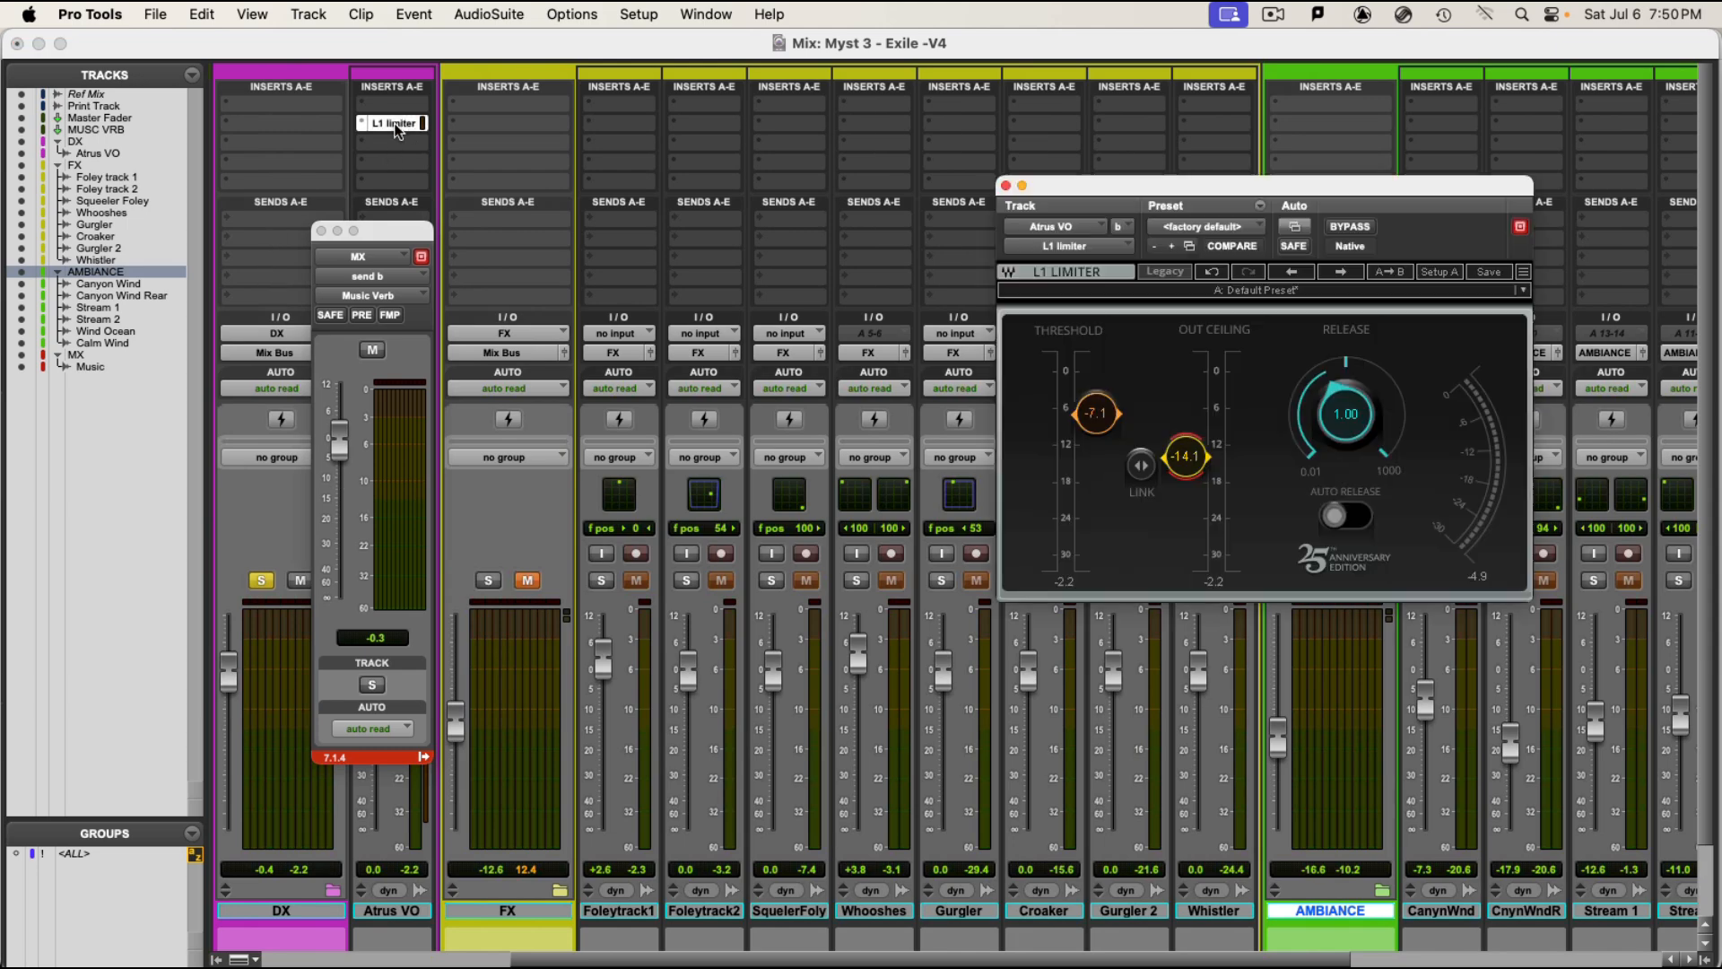
key("super+w")
scroll(518, 476, "left", 5)
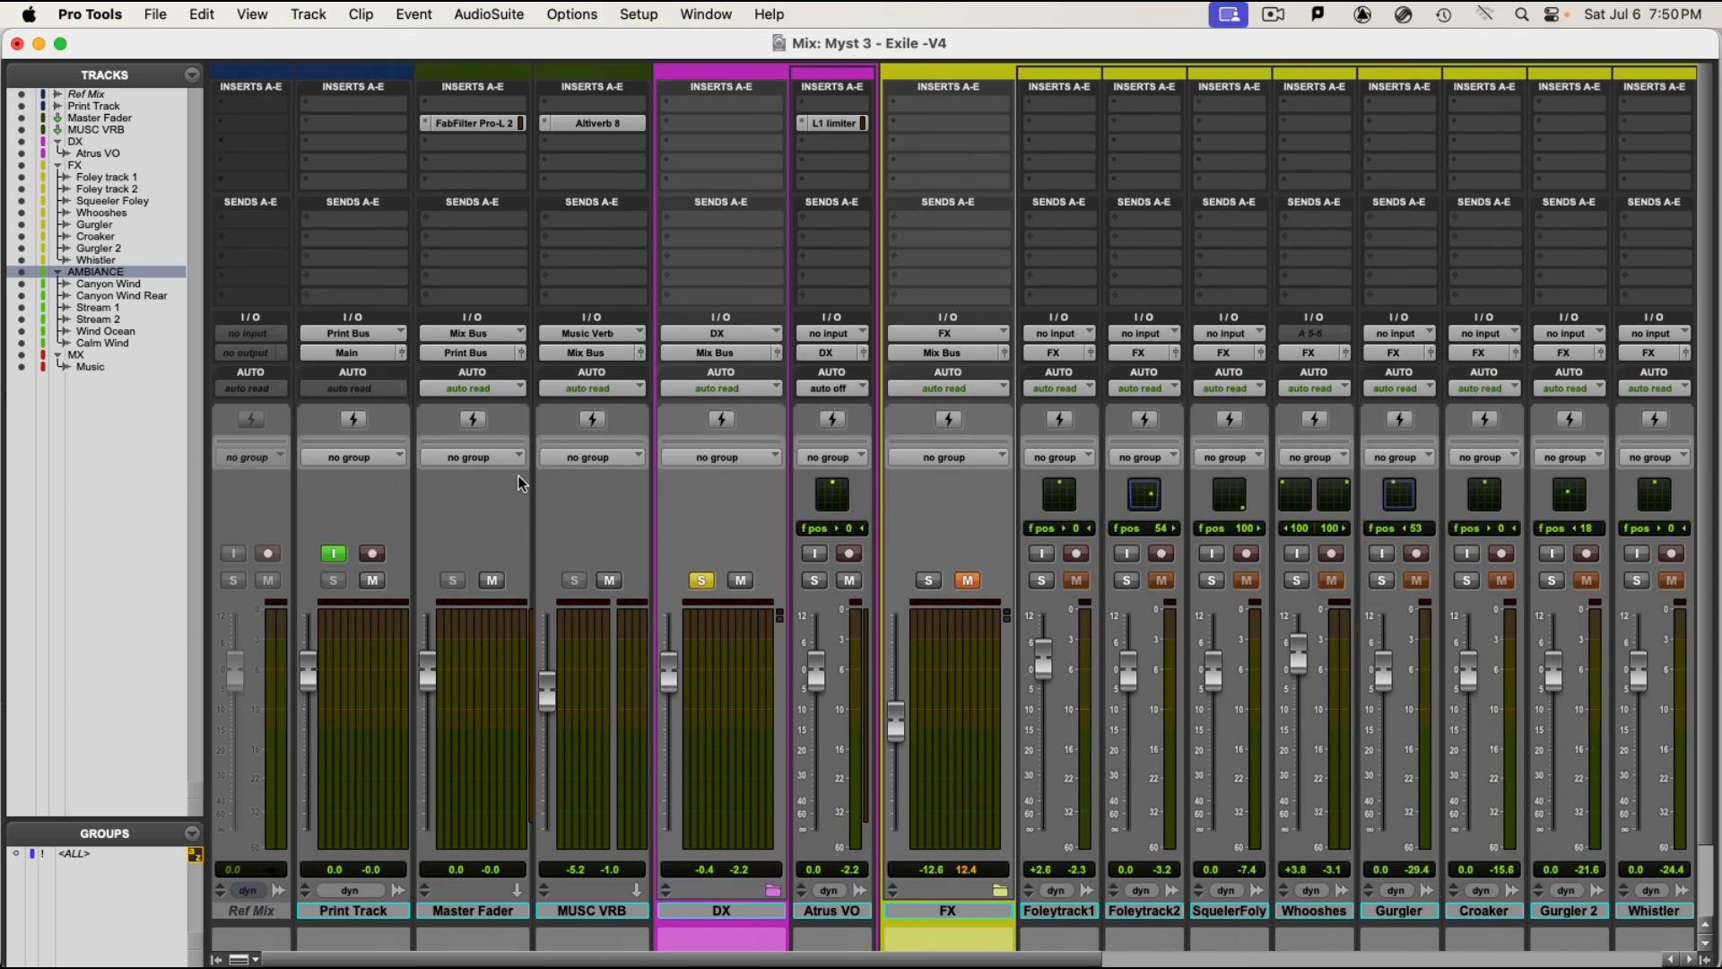
left_click(622, 127)
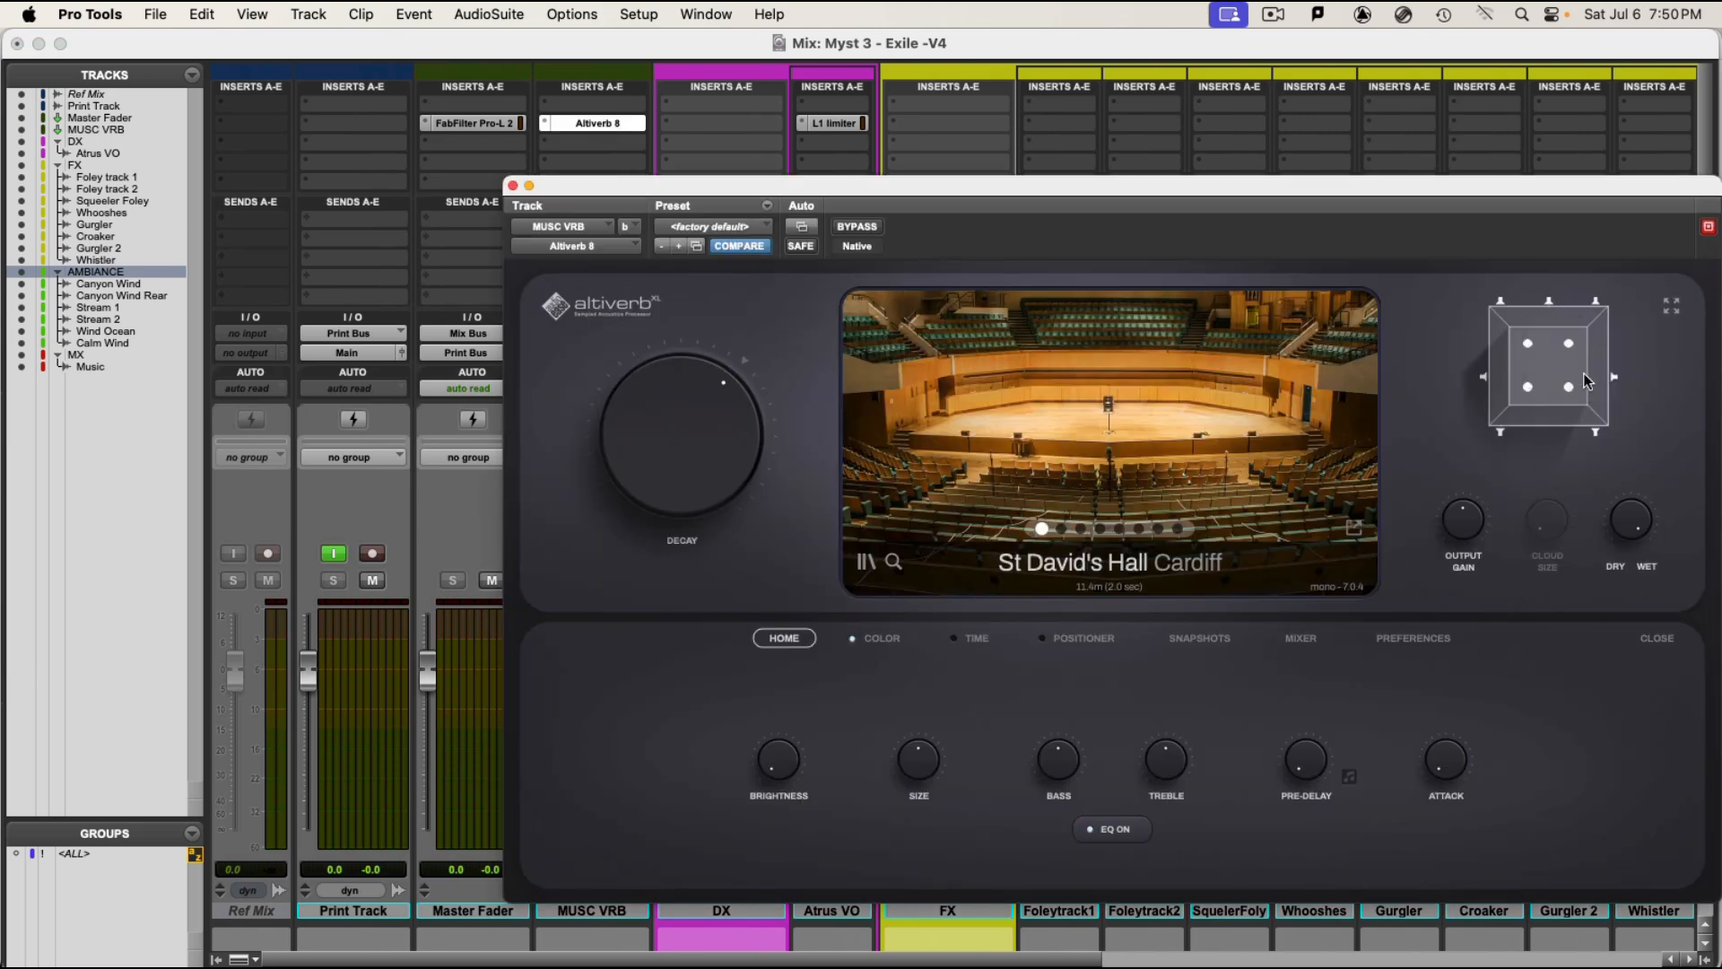
key("super+w")
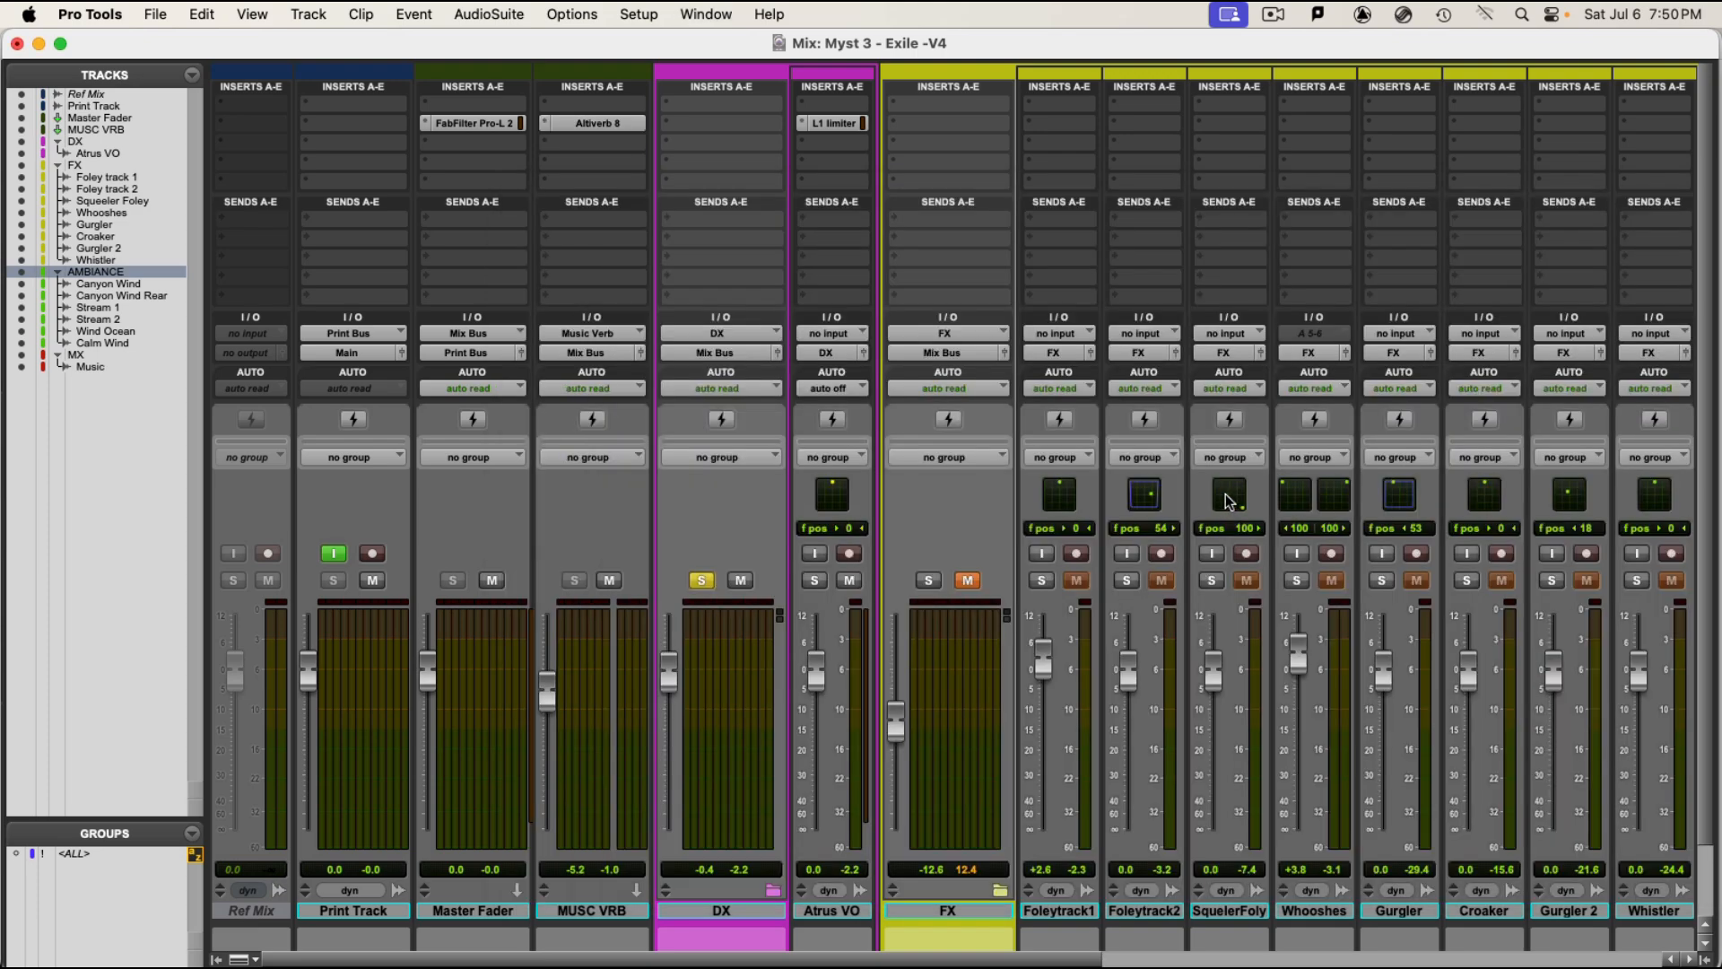
Solo the MX folder track together with the dialogue and lower its fader to -10.7 dB during playback.
scroll(1442, 819, "right", 10)
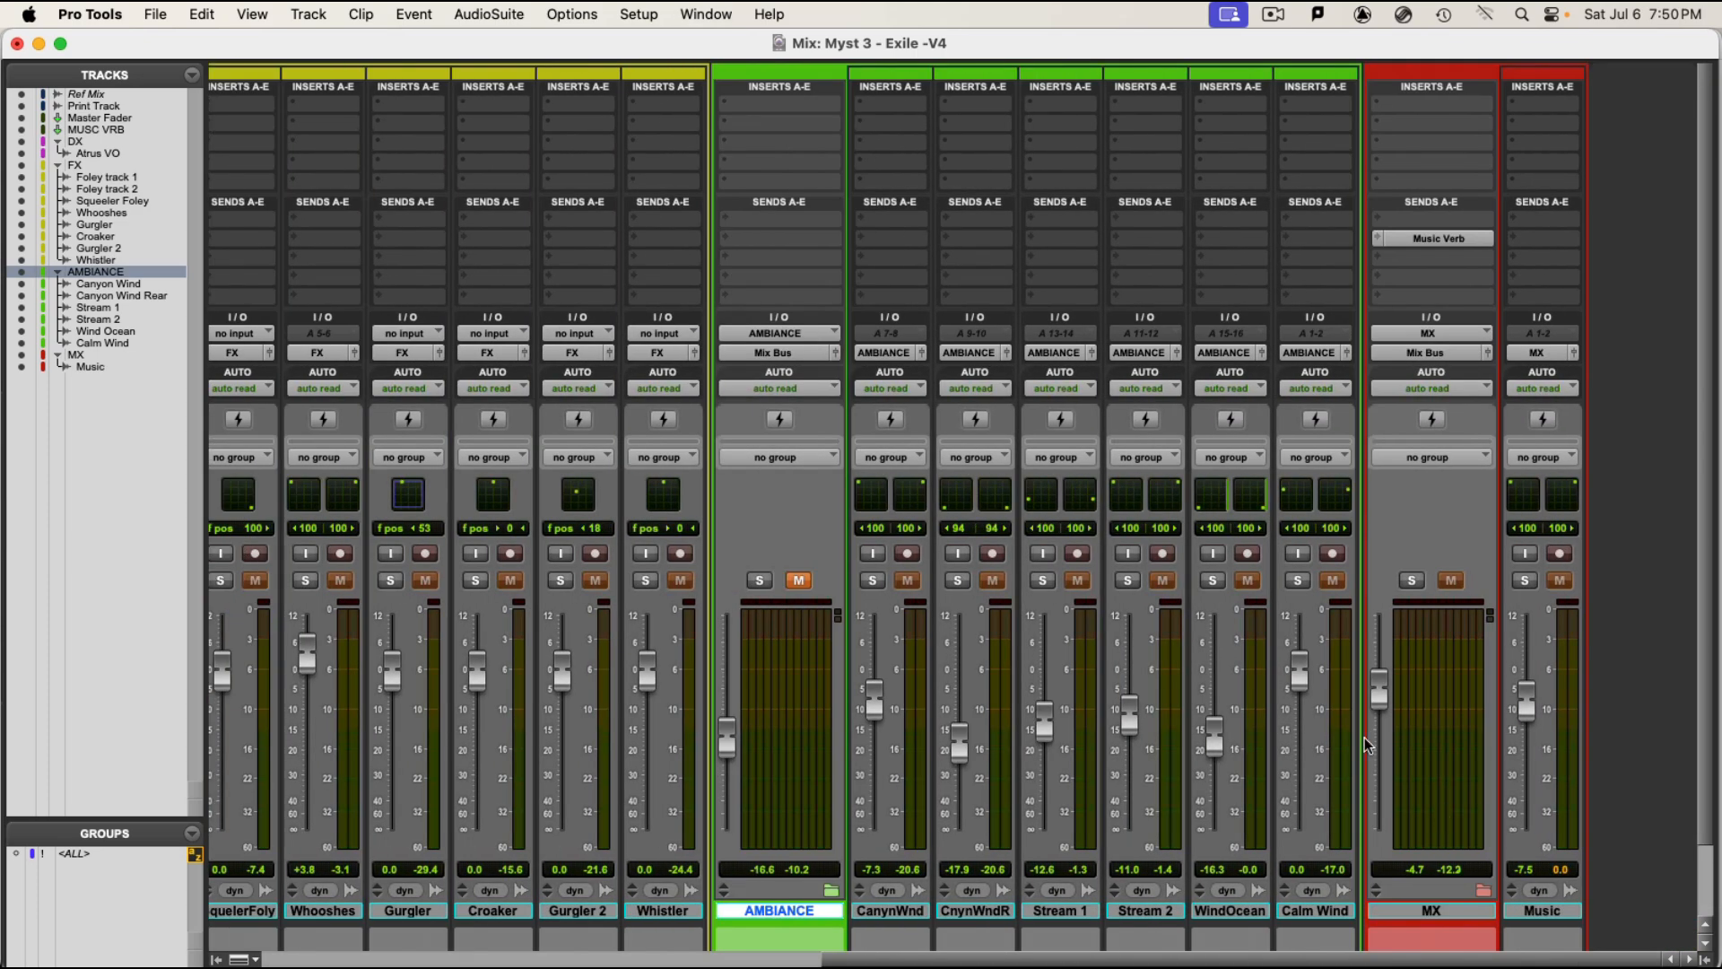
left_click(1410, 581)
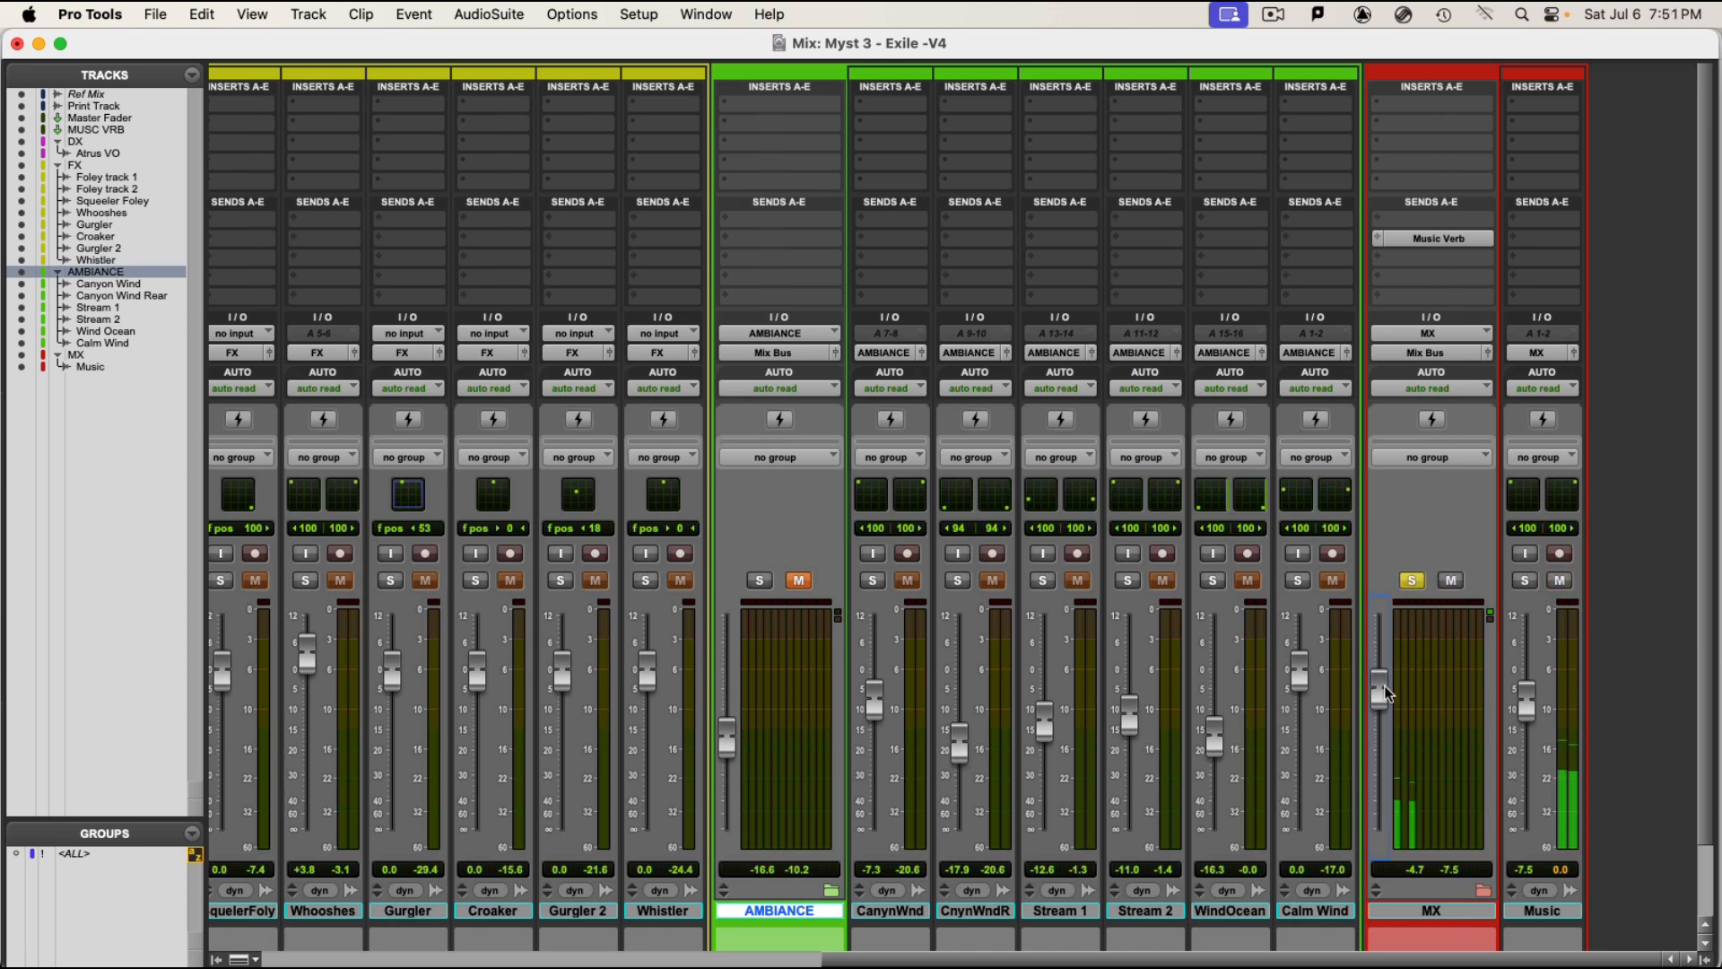
left_click_drag(1382, 691, 1384, 711)
left_click_drag(1380, 713, 1380, 725)
Check the integrated loudness of dialogue and music in the Master Fader's Pro-L 2, and move its window out of the way.
scroll(1310, 735, "left", 10)
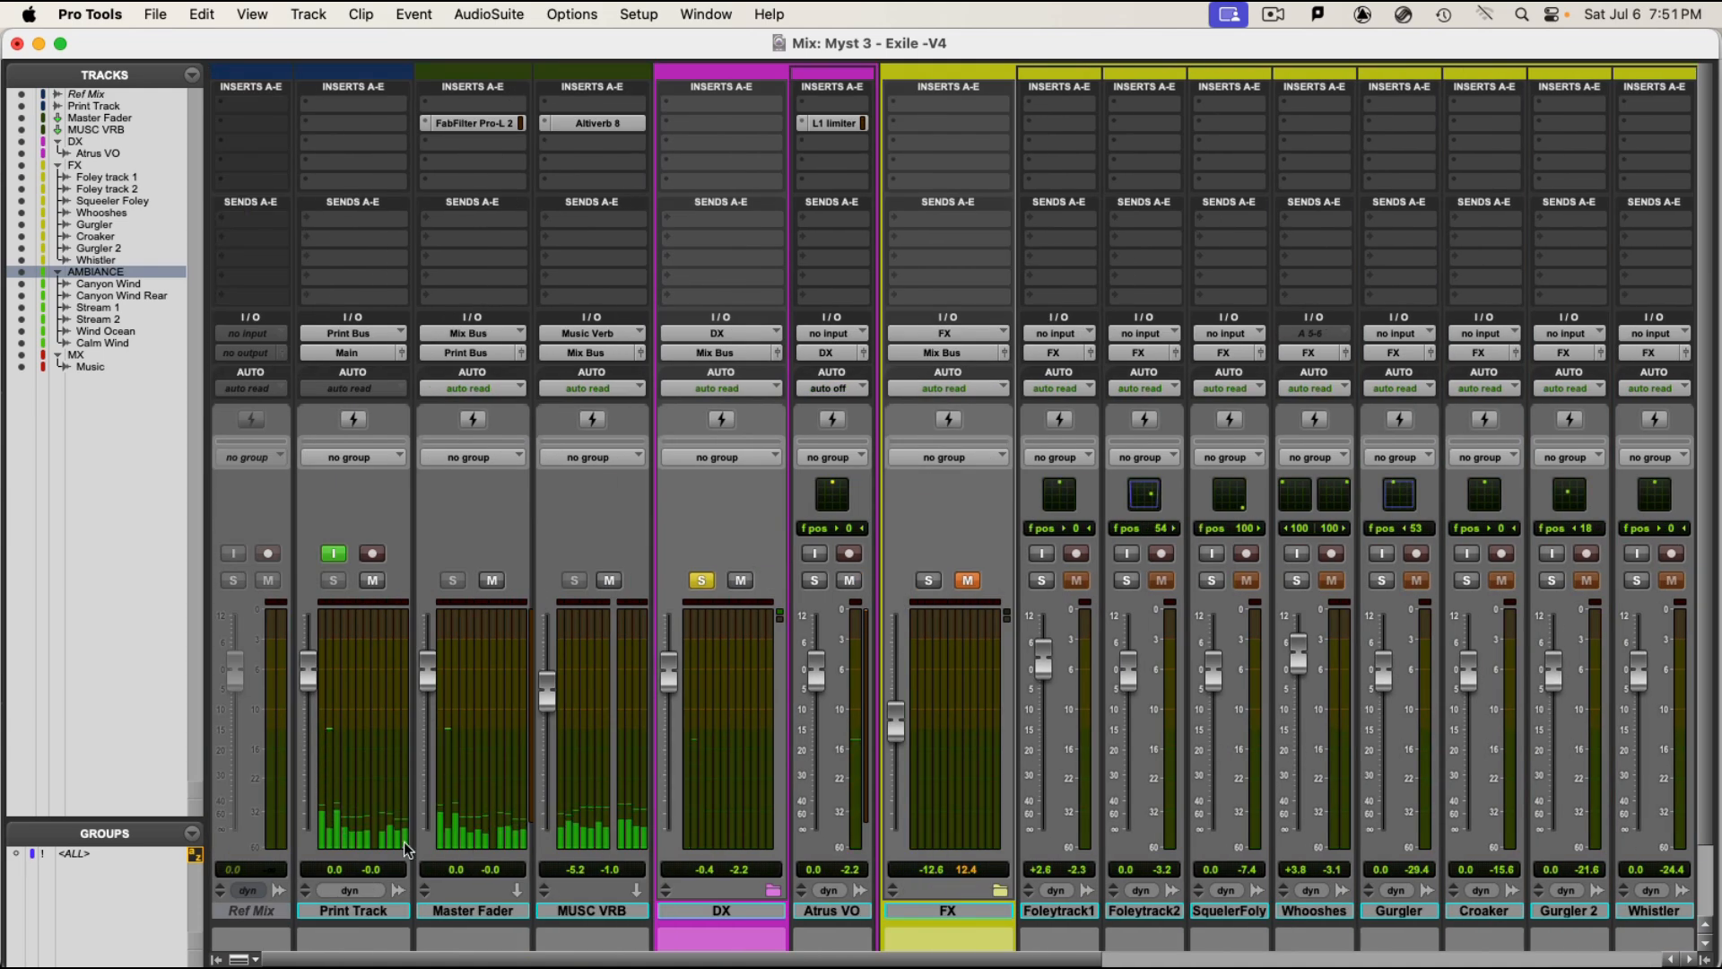
left_click(478, 125)
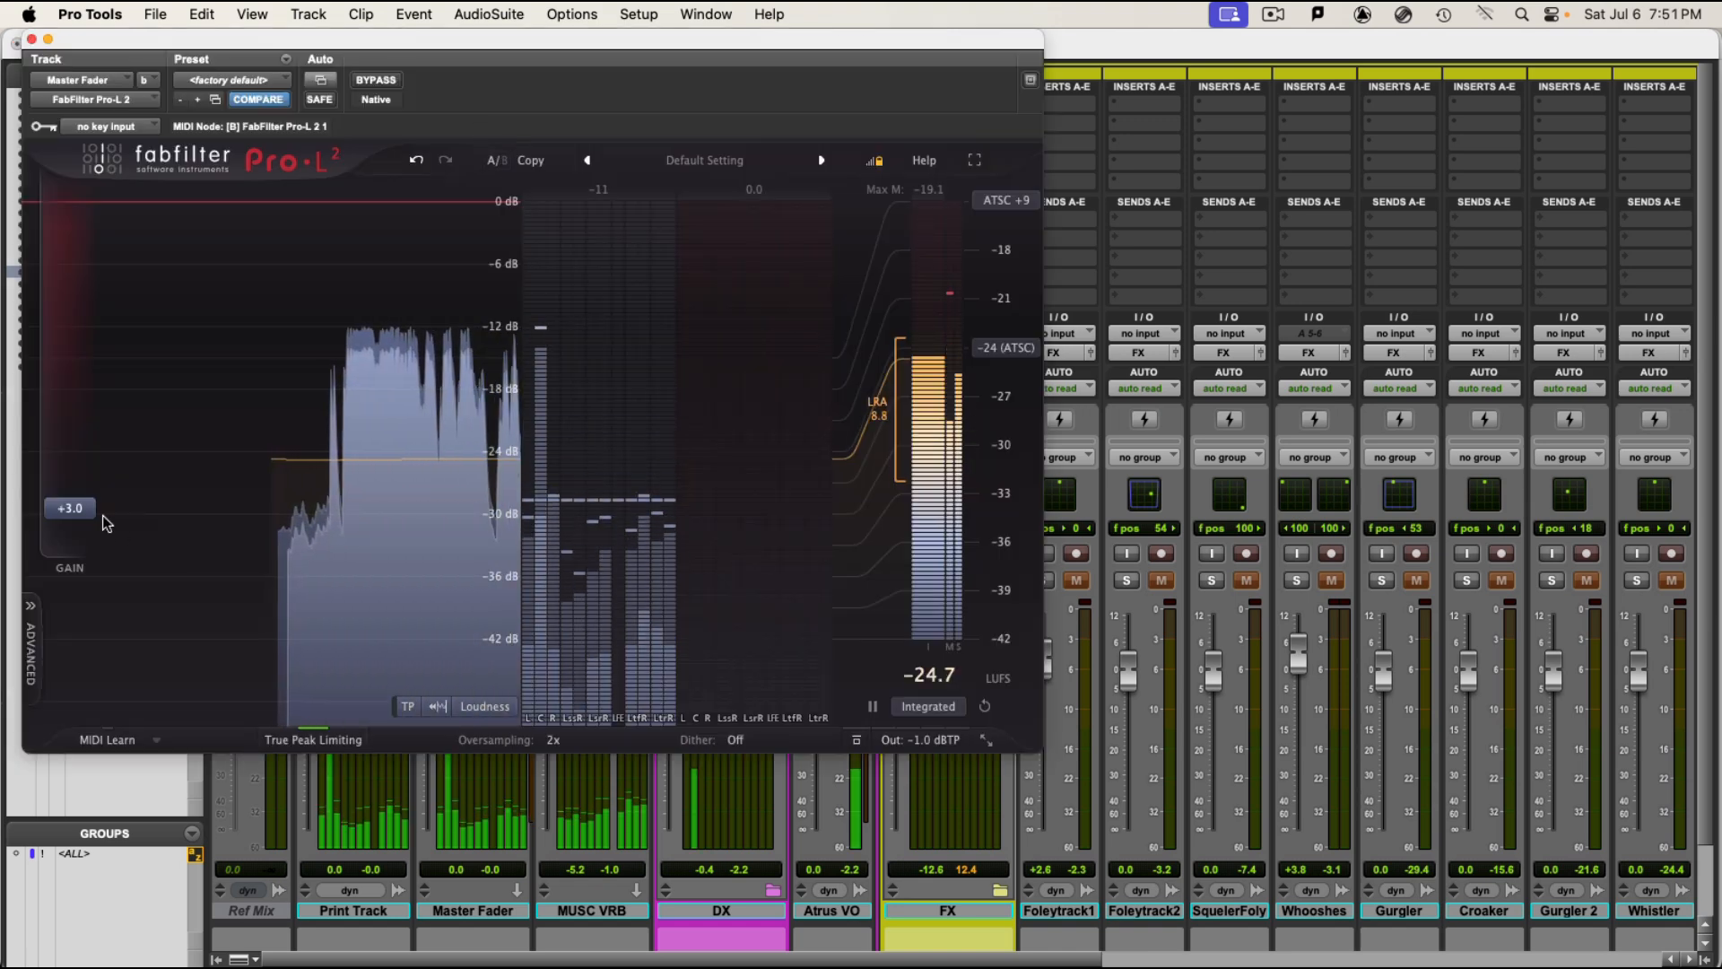
mouse_move(43, 516)
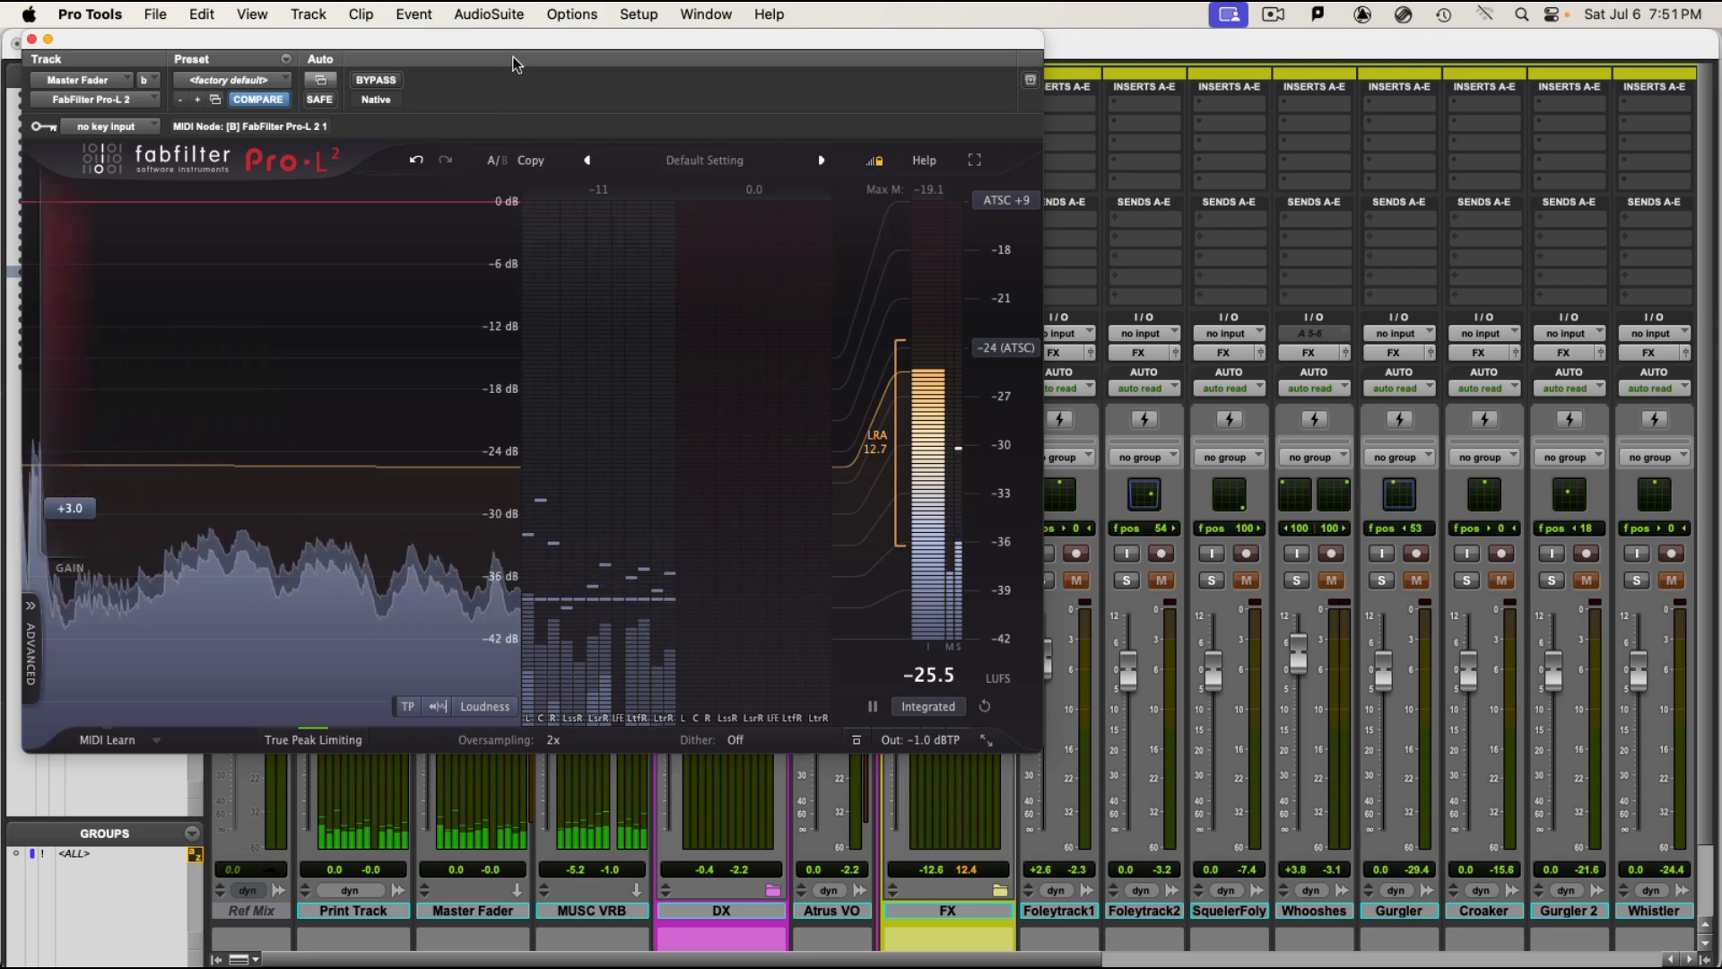
left_click_drag(516, 63, 464, 962)
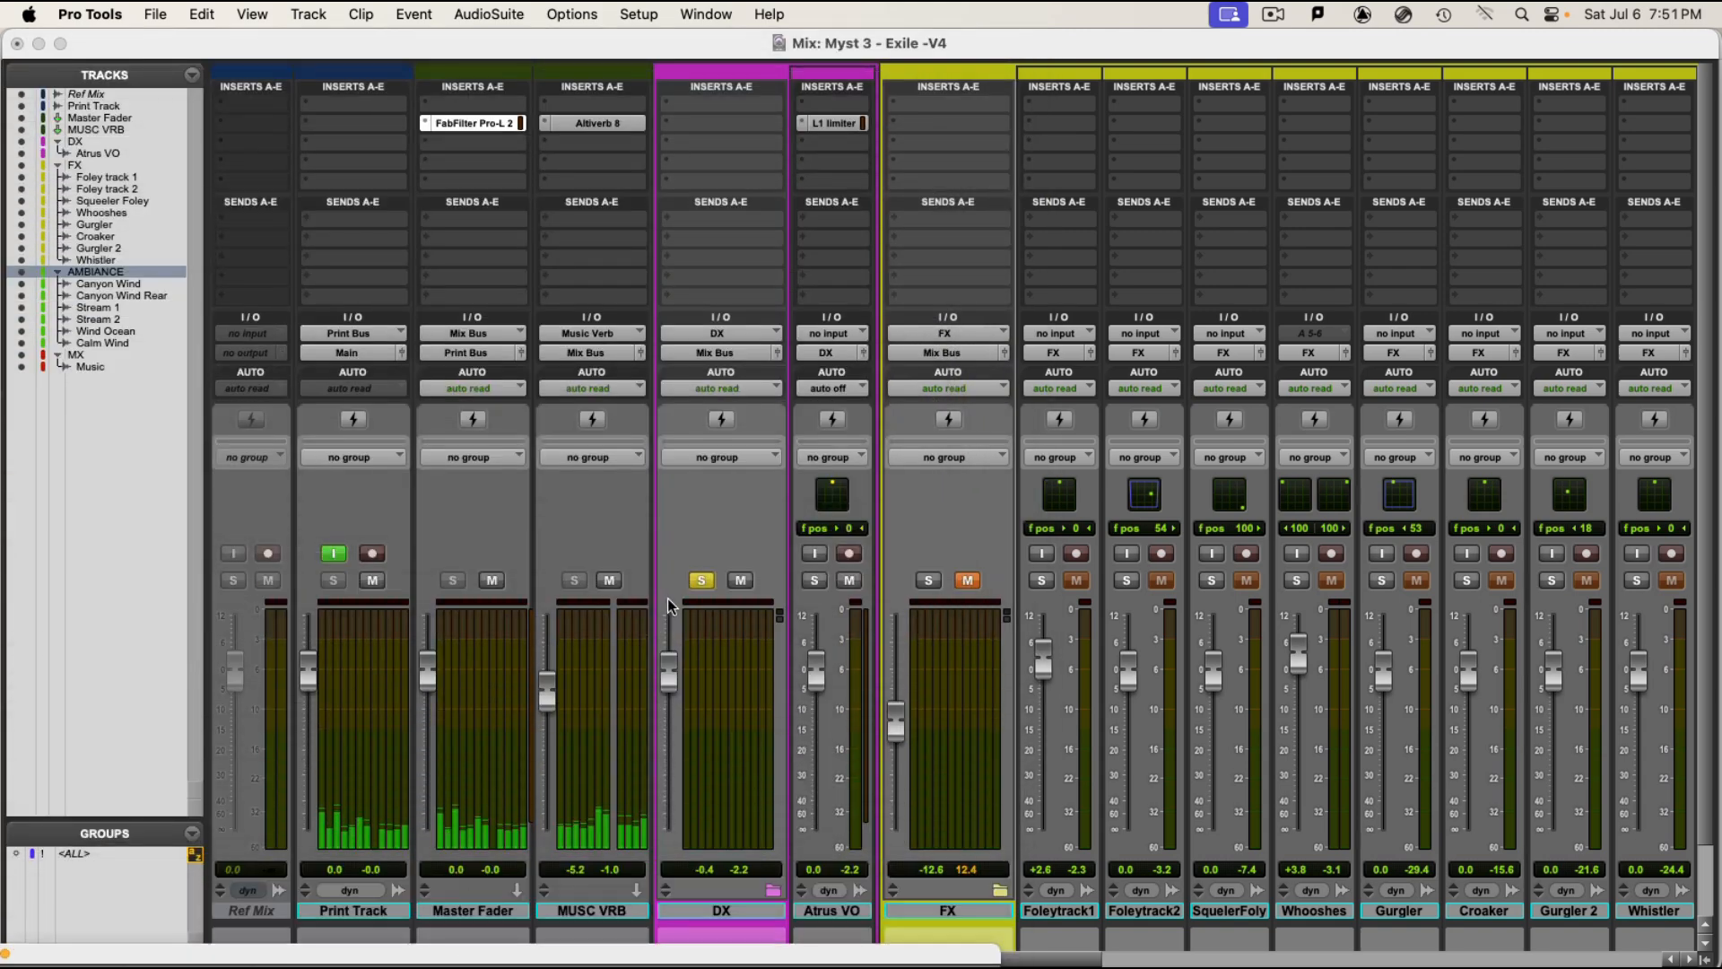
Clear the DX and MX solos and unmute the FX and AMBIANCE folder tracks so the full mix plays.
left_click(702, 581)
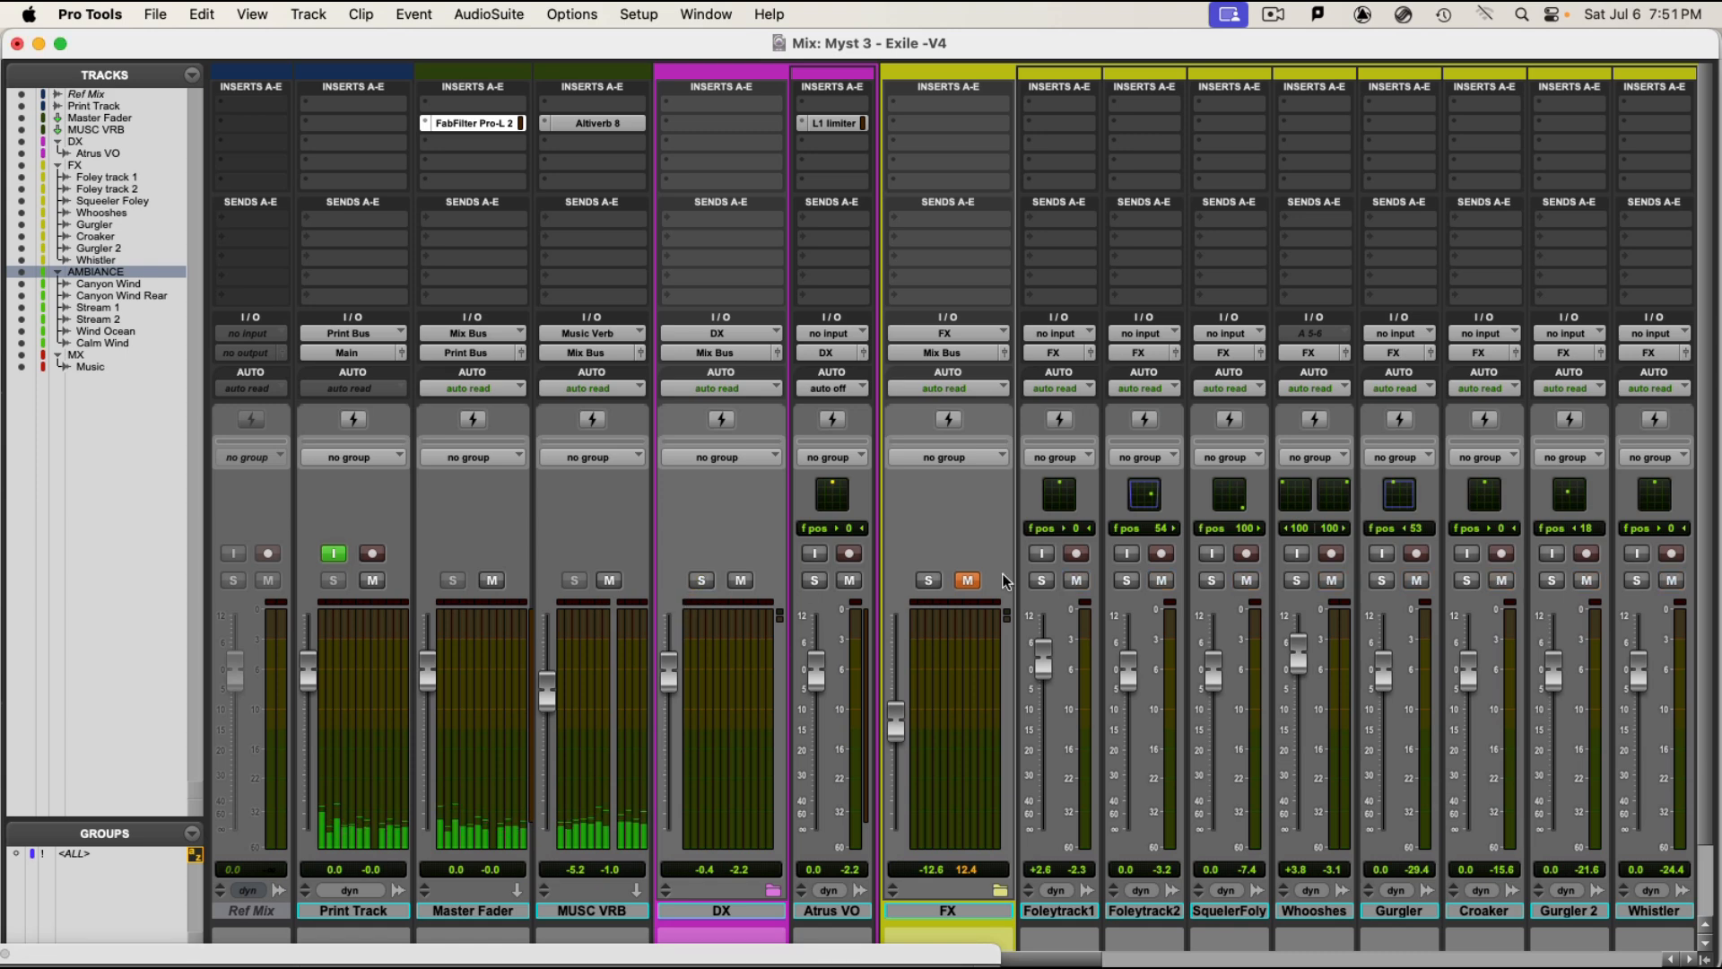
left_click(969, 581)
scroll(1037, 463, "right", 10)
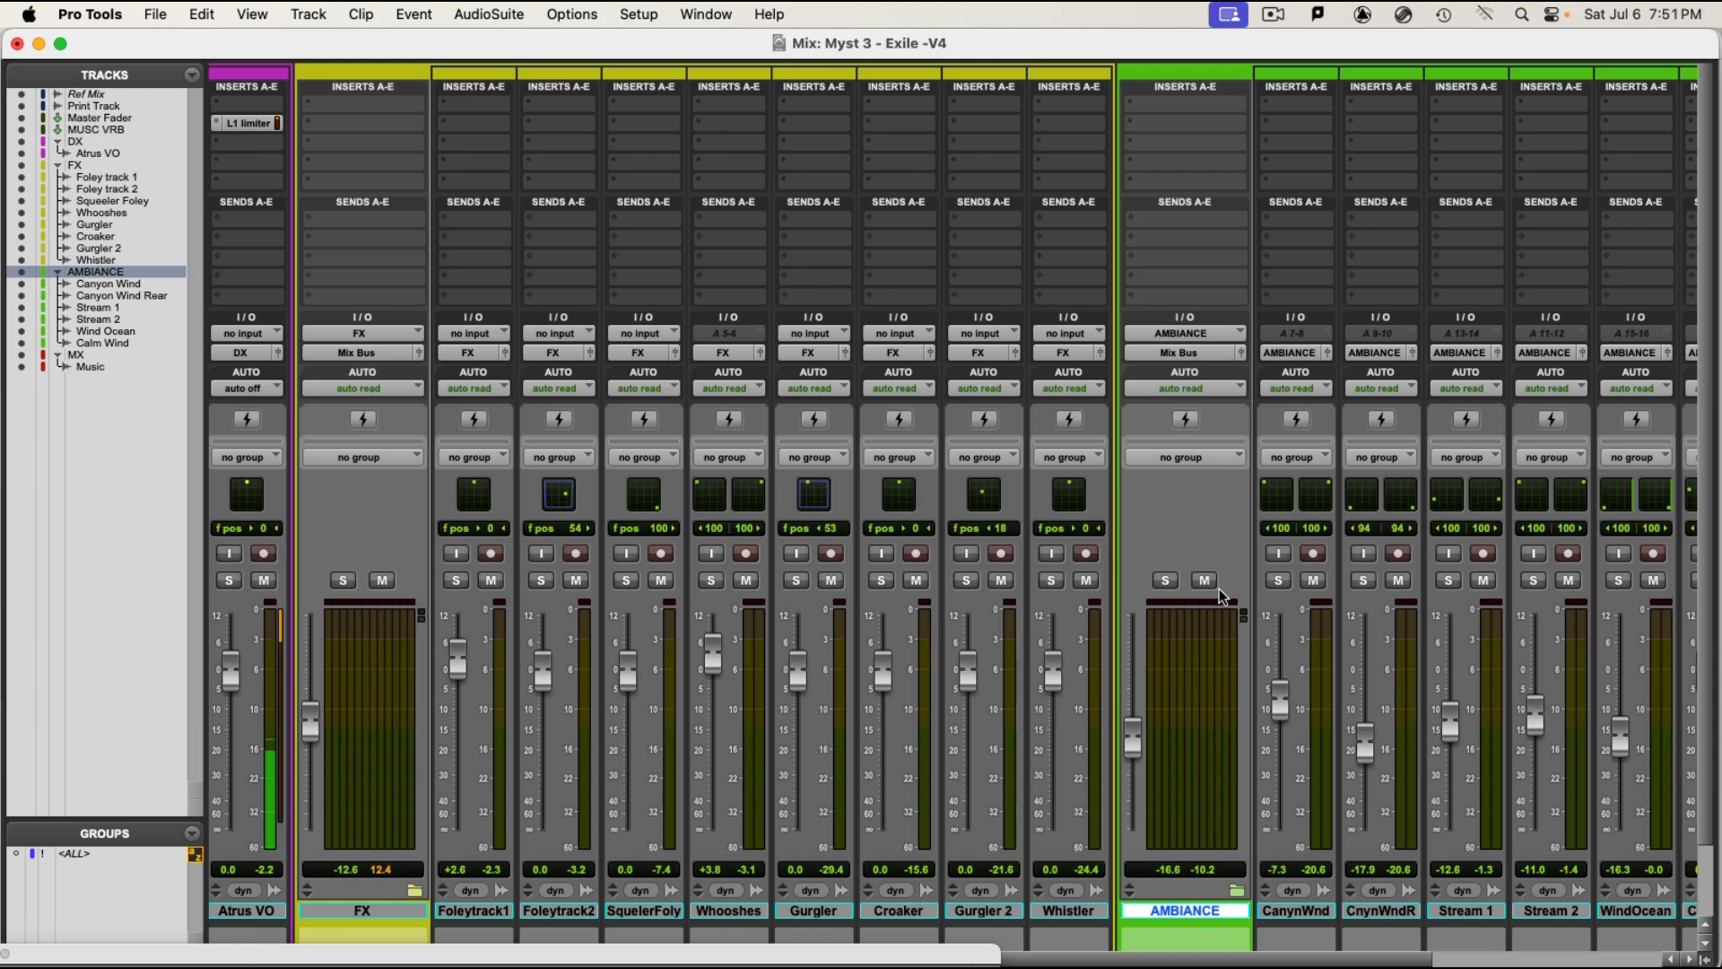
scroll(1222, 596, "right", 7)
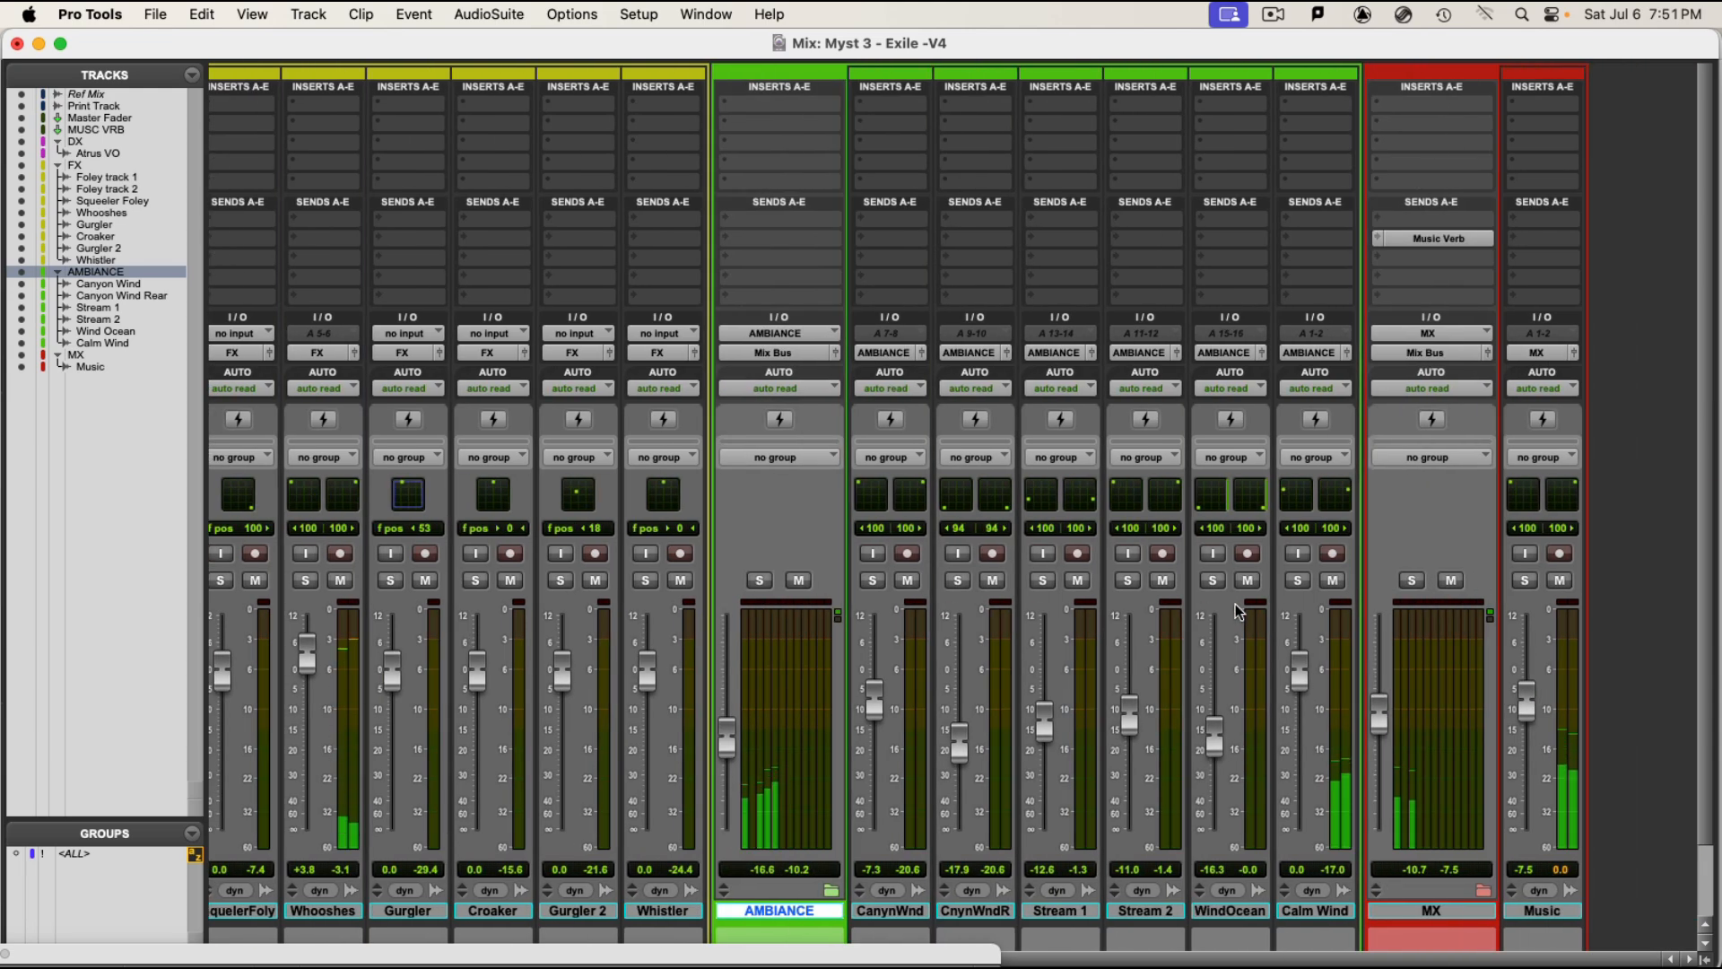
Follow the playback over the effects and ambience clips in the Edit window, and return to the Mix window.
key("super+equal")
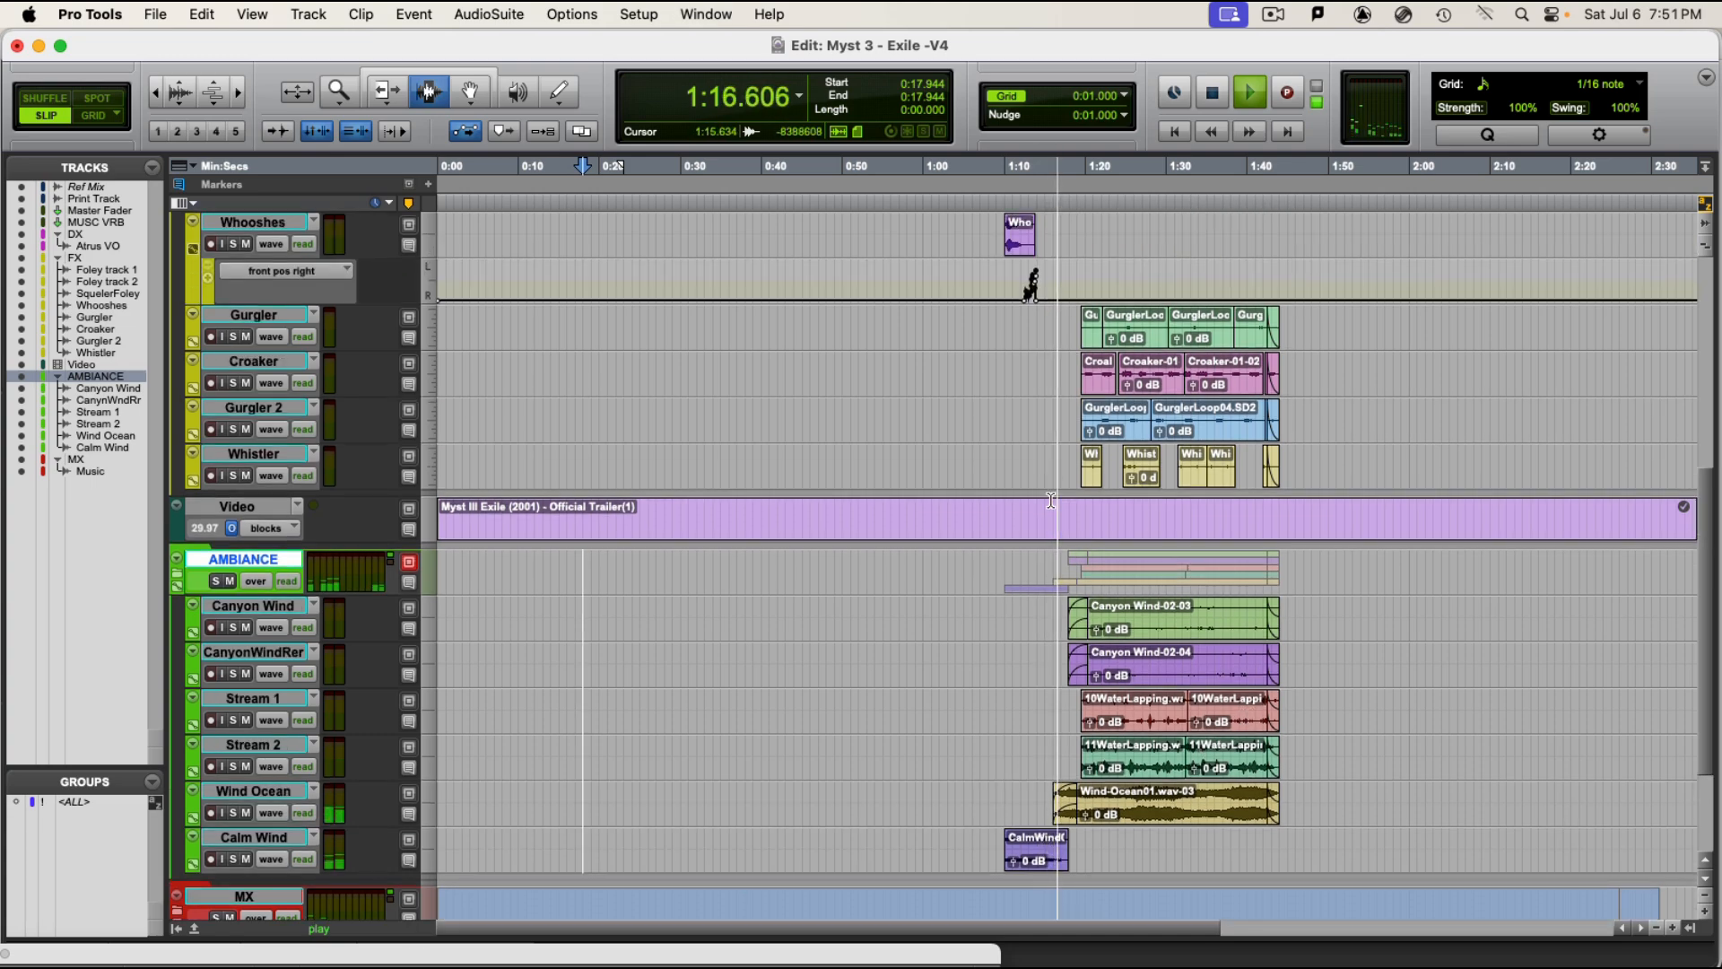
scroll(1106, 620, "down", 2)
scroll(1106, 617, "up", 5)
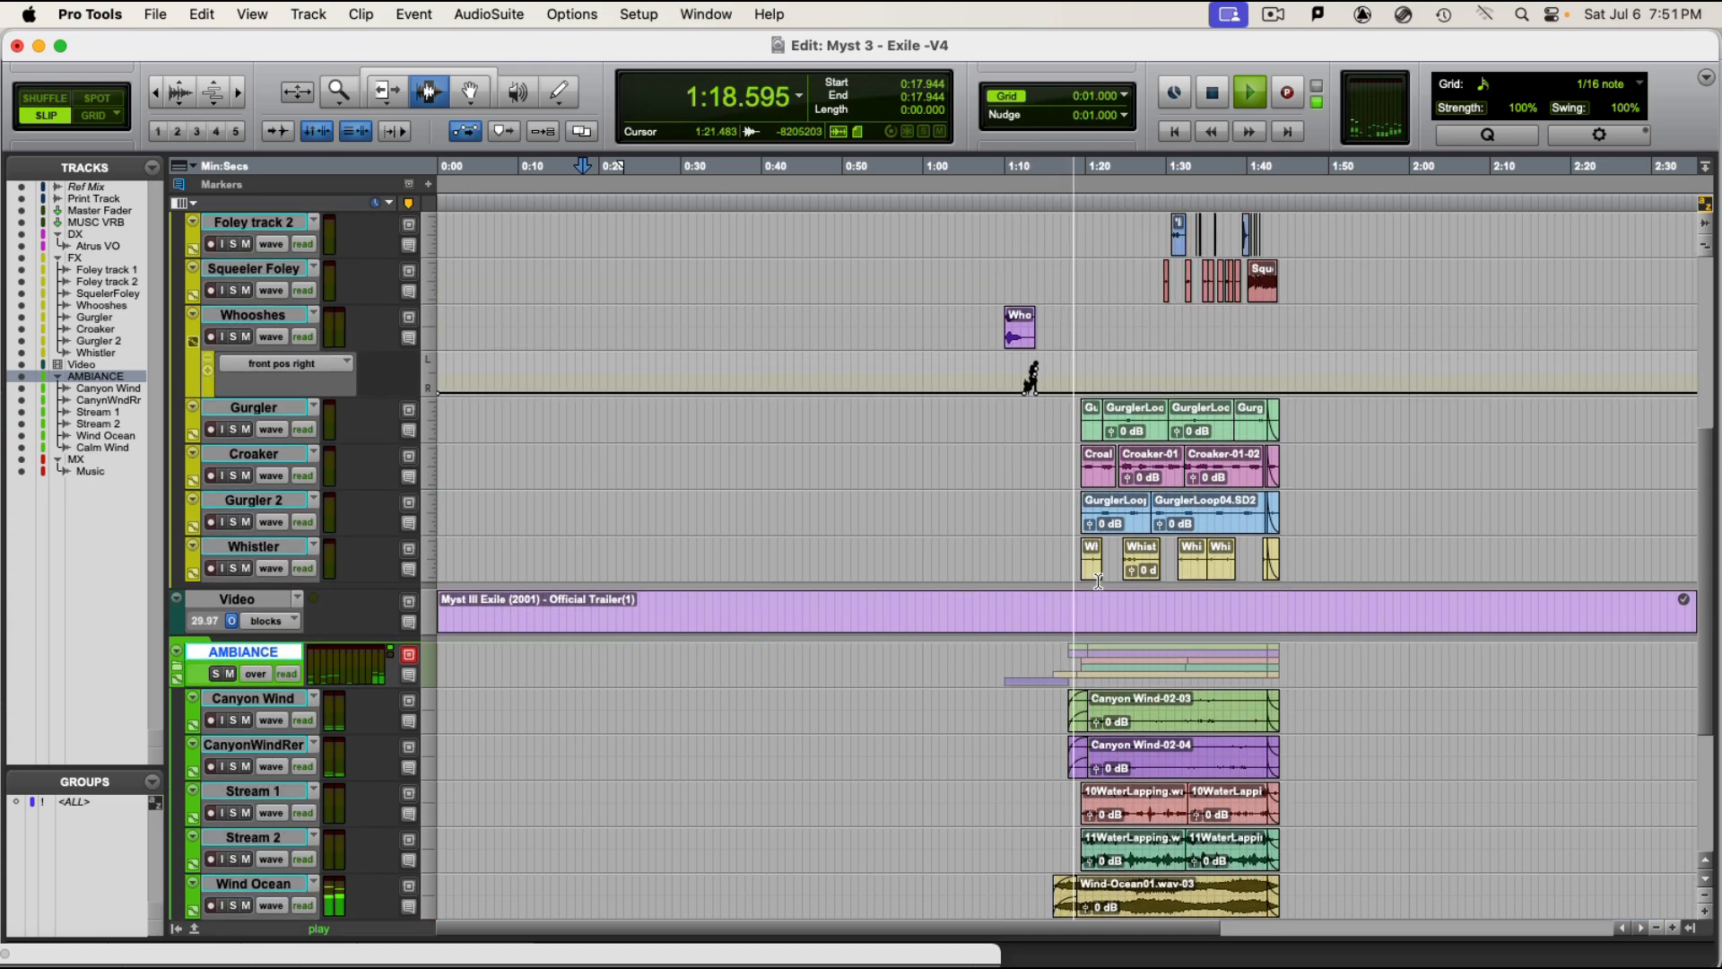
key("super+equal")
Raise the gain of the Master Fader's Pro-L 2 to +4.9 dB and reset its integrated loudness meter.
scroll(914, 454, "left", 10)
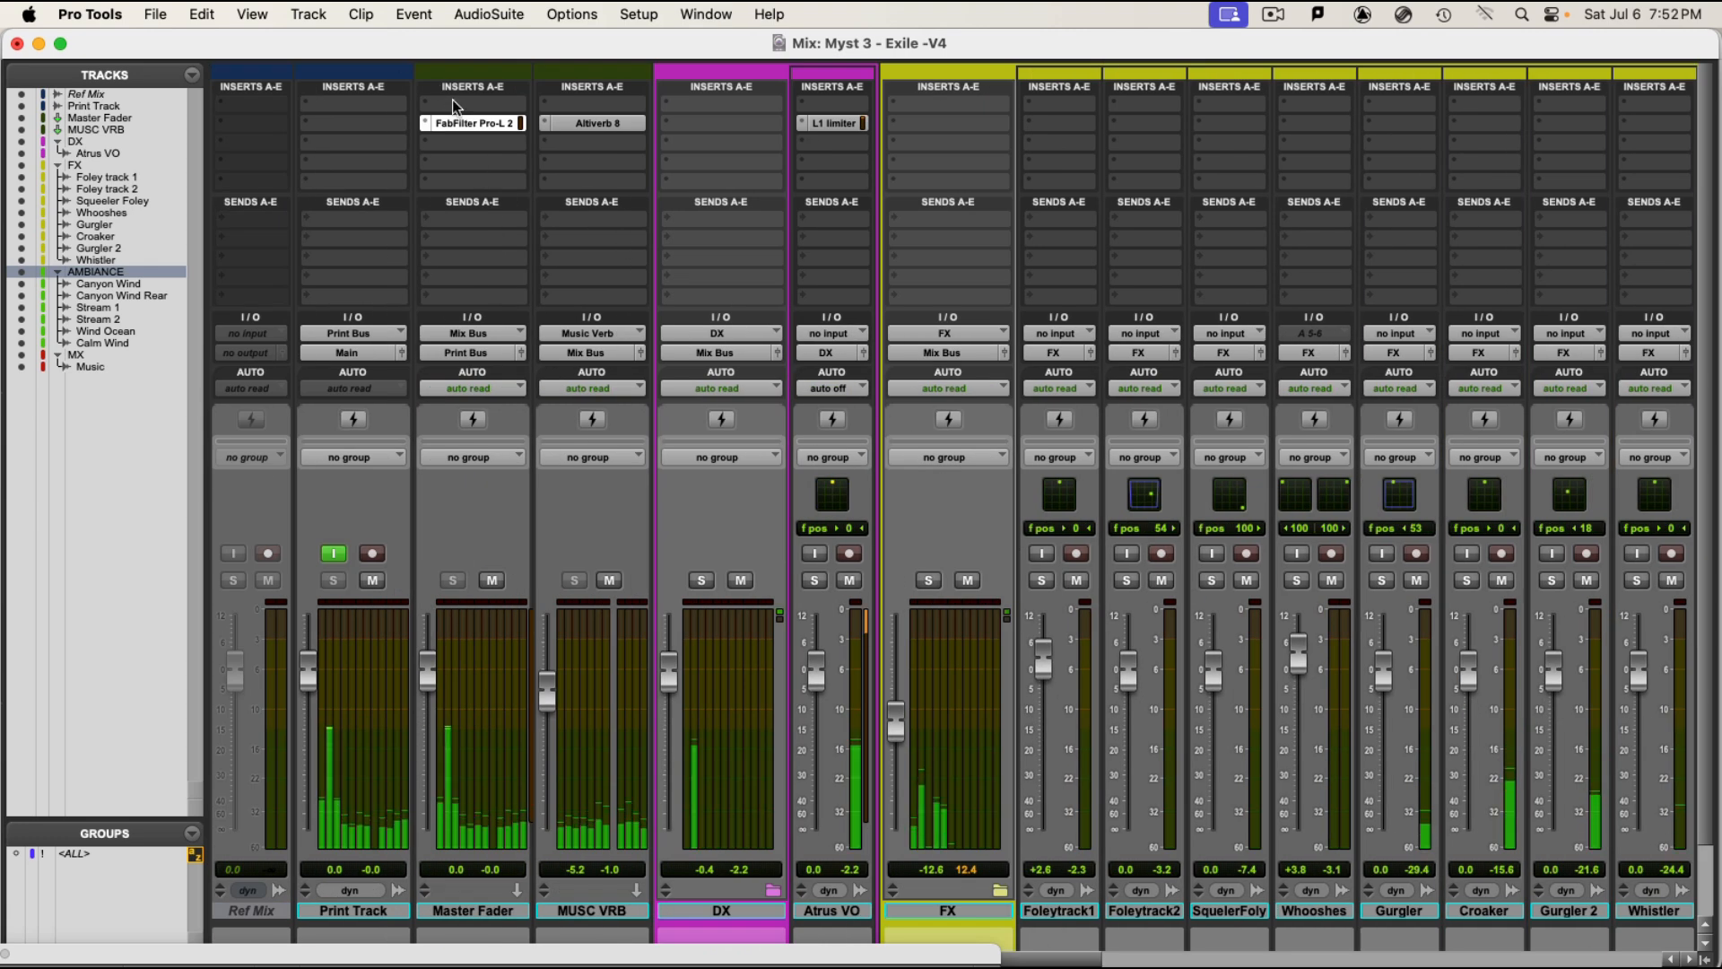
left_click(469, 126)
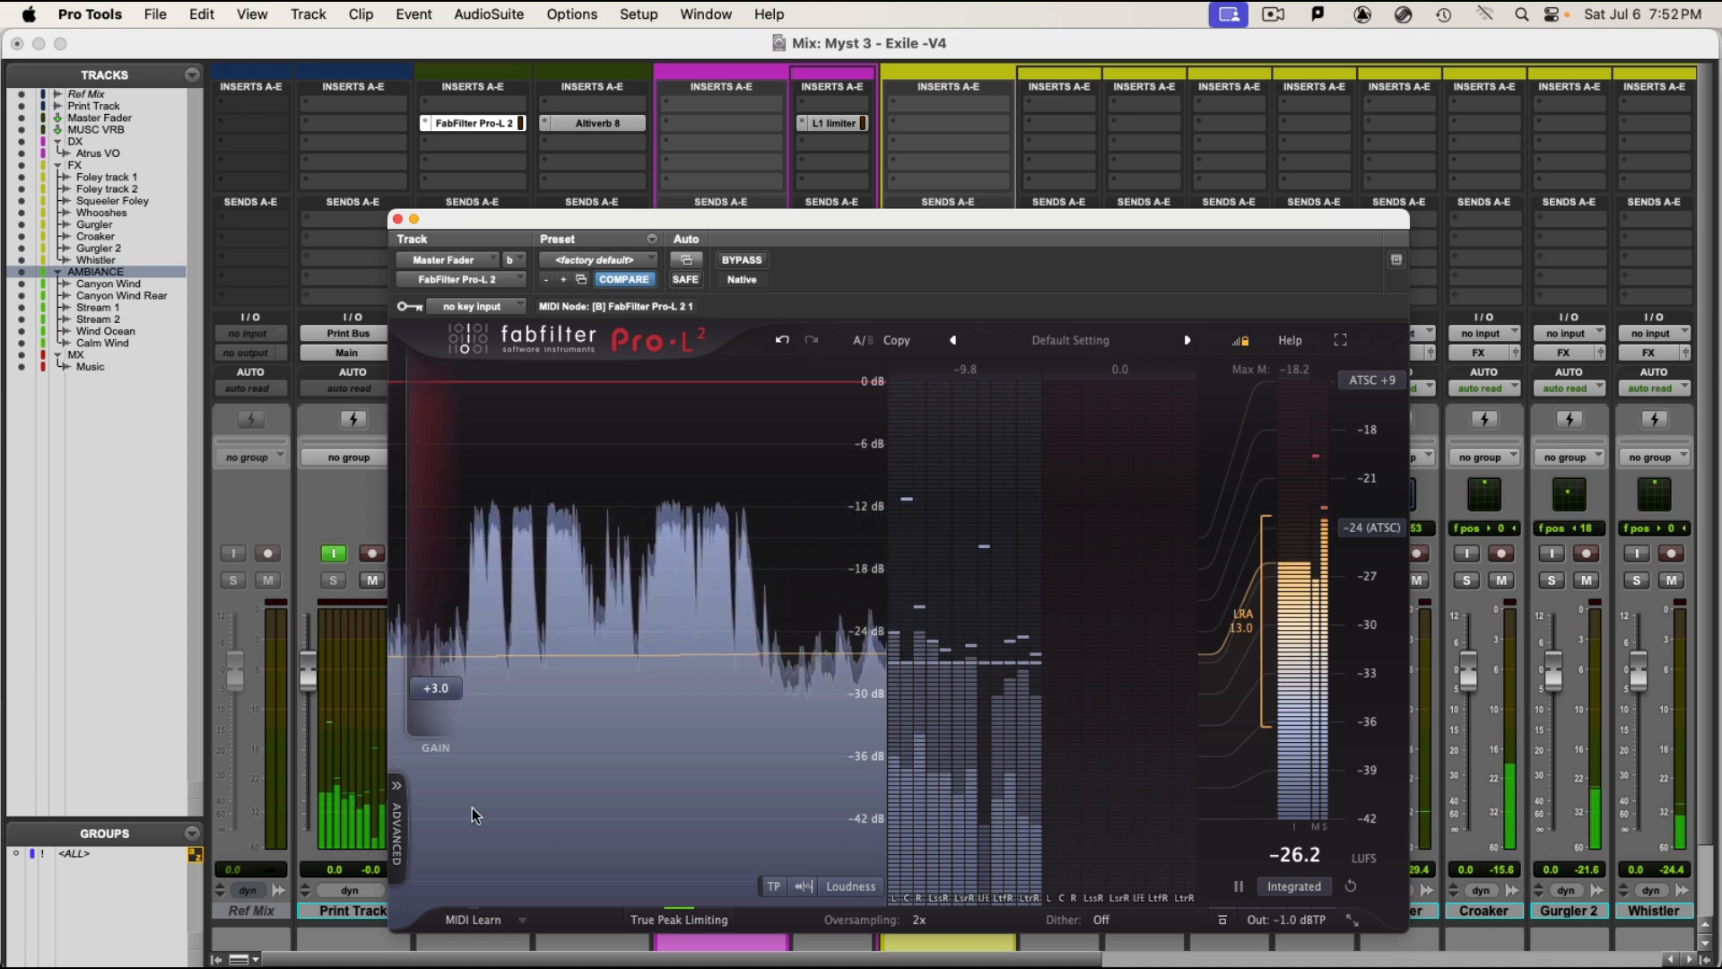
mouse_move(437, 691)
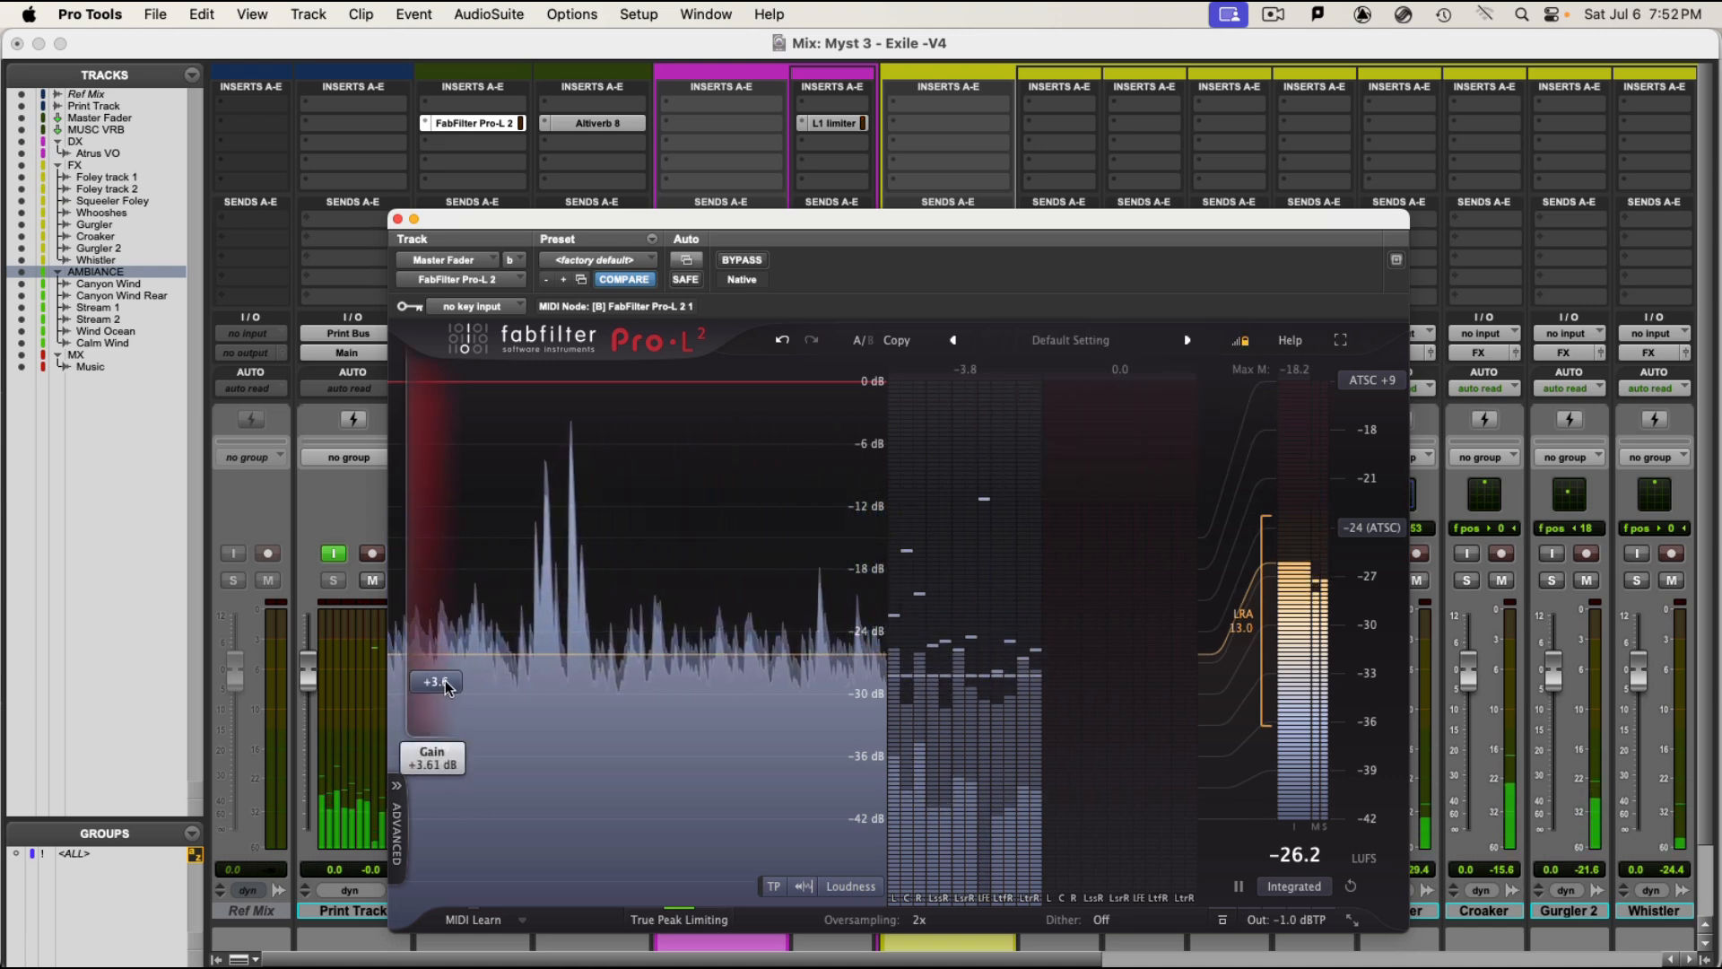
left_click_drag(439, 694, 451, 675)
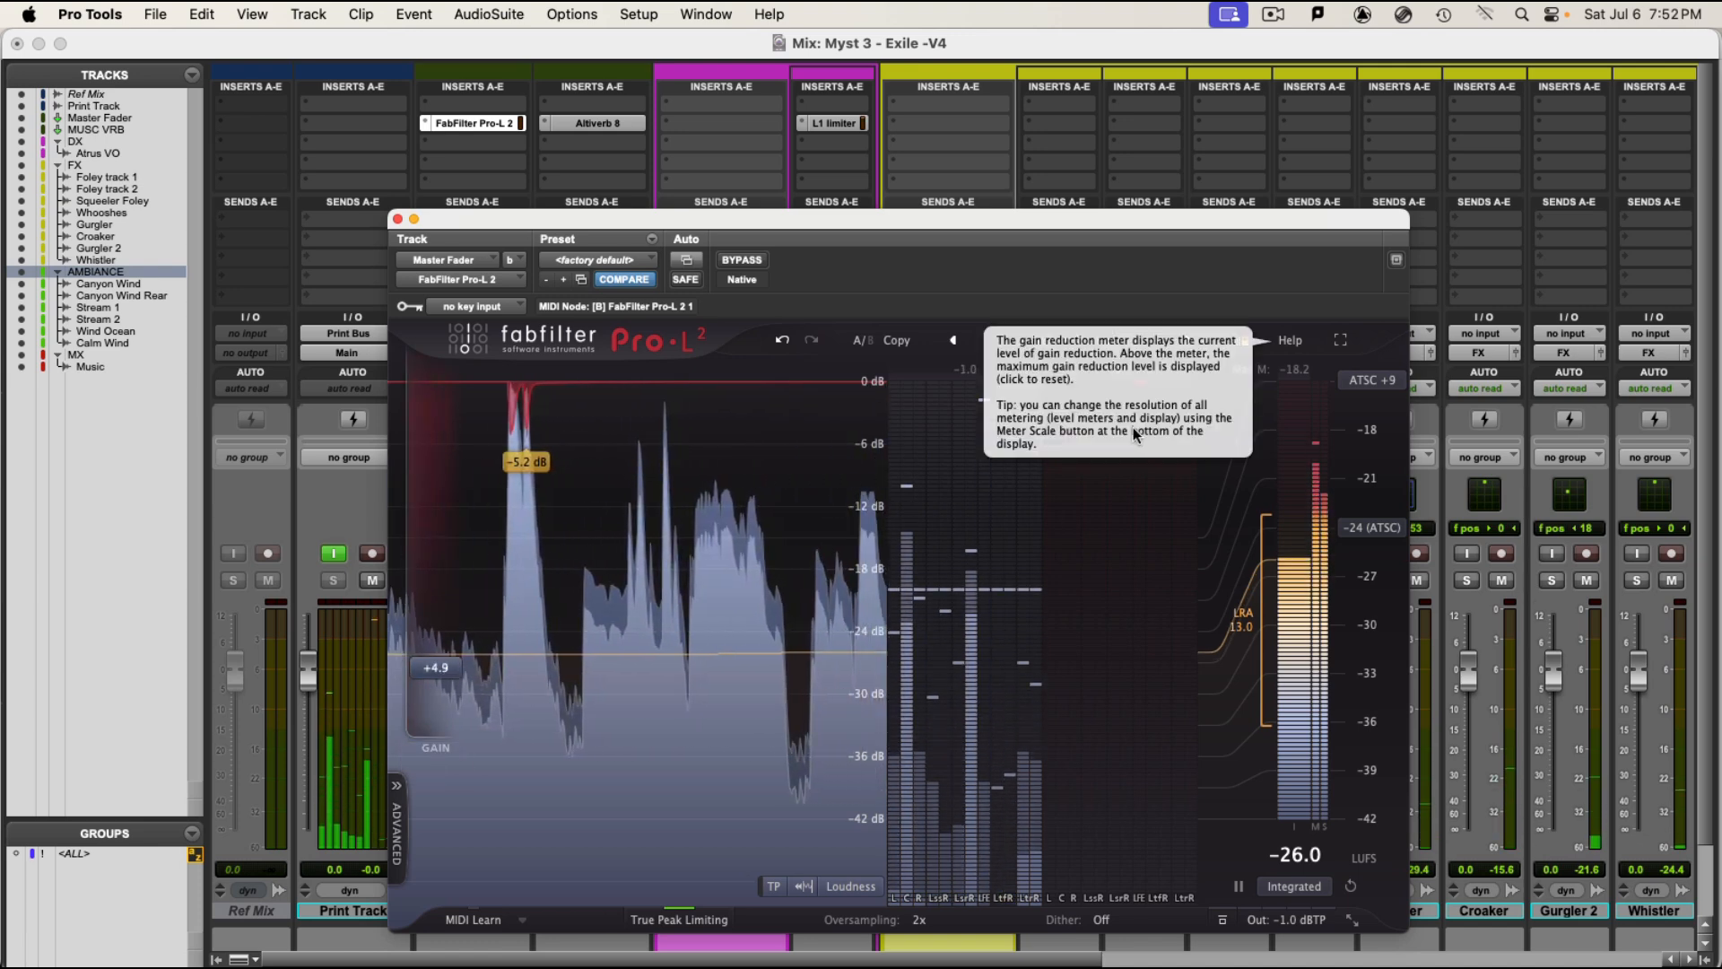
left_click(1350, 887)
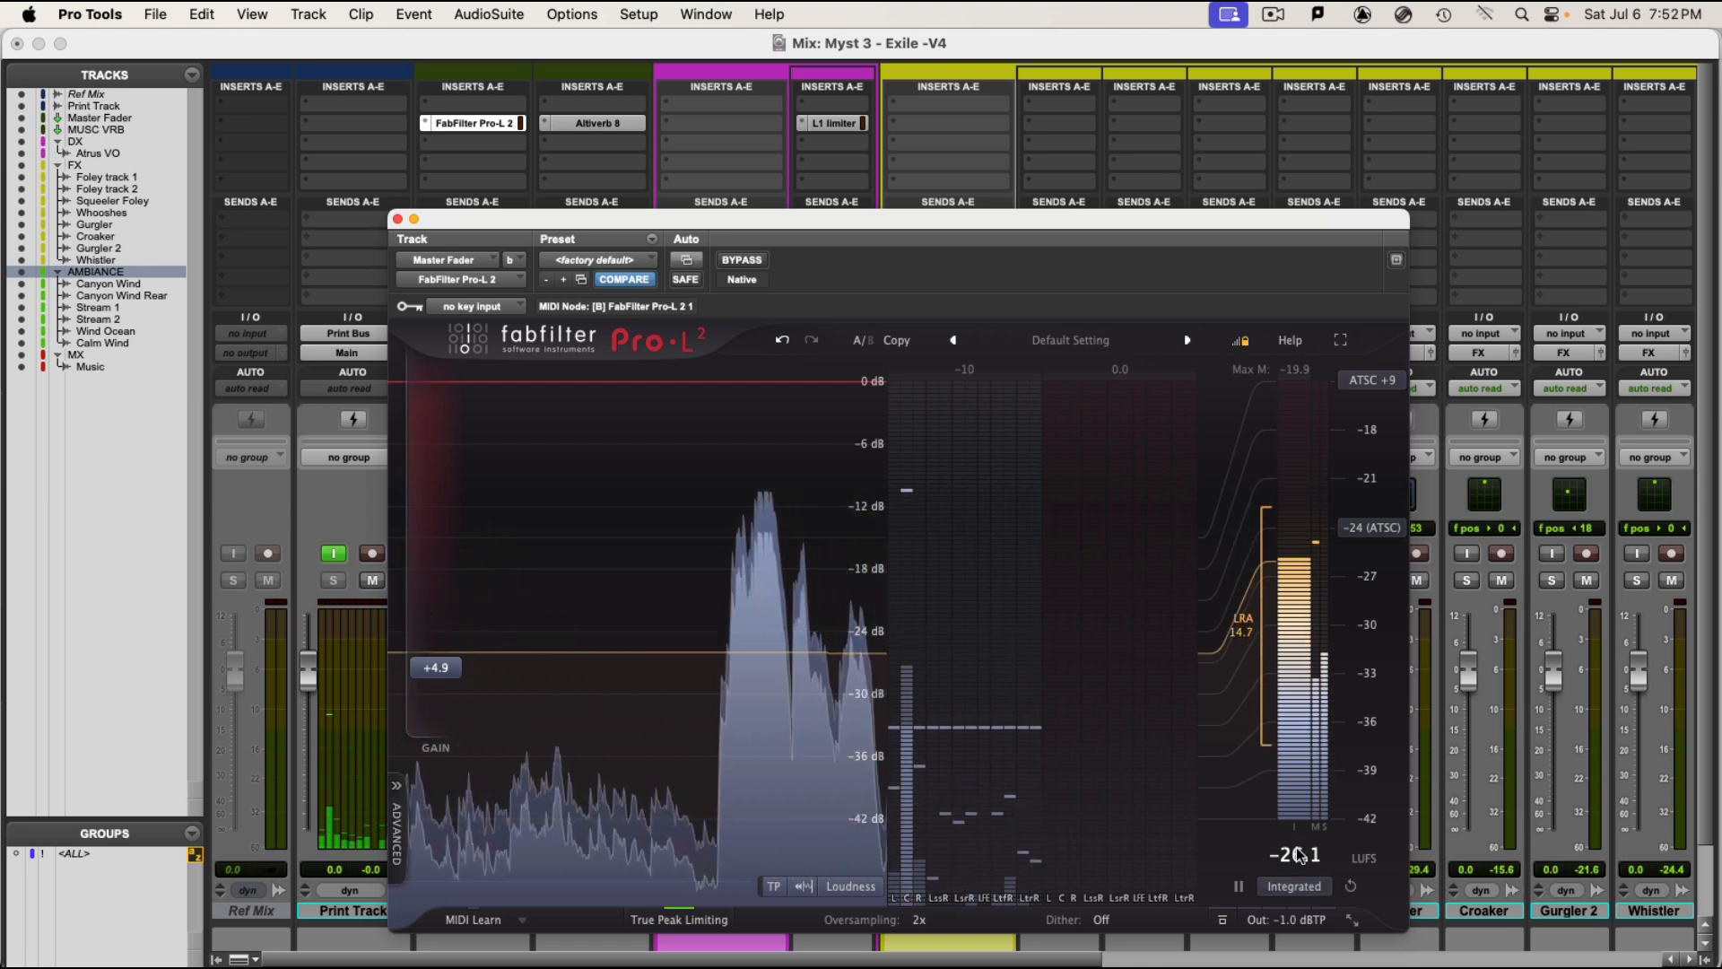
Reopen the Master Fader's Pro-L 2, monitor the full mix's integrated loudness through the end of playback, and close it.
key("super+w")
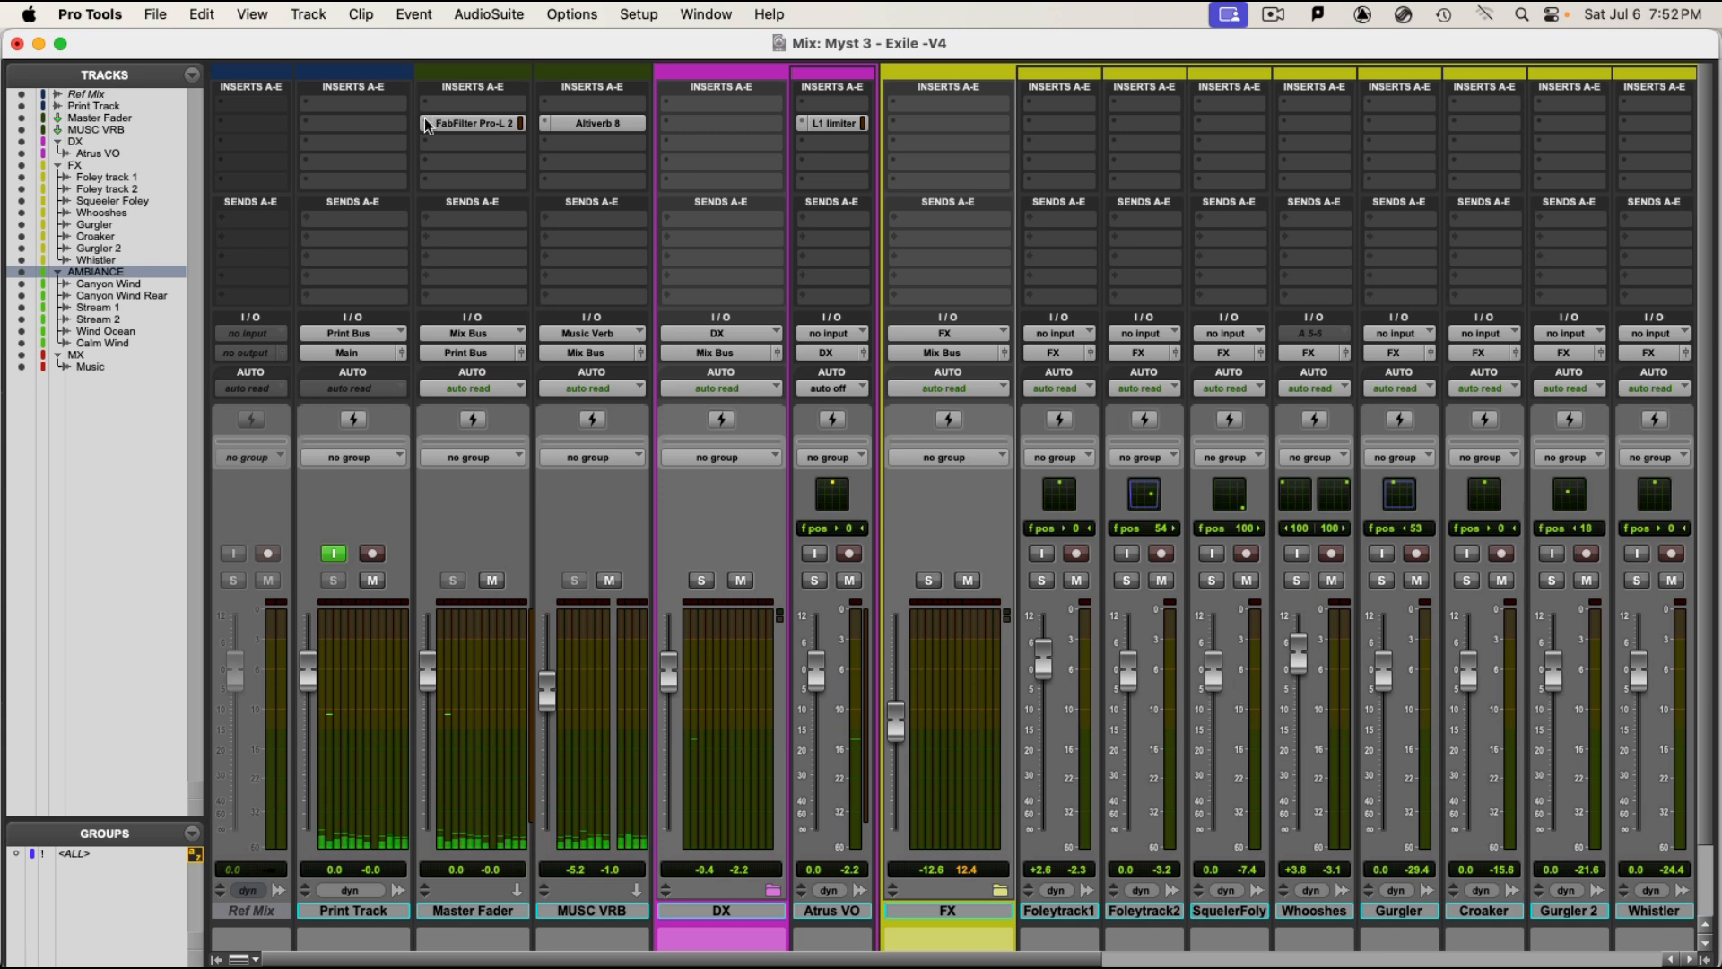
left_click(463, 125)
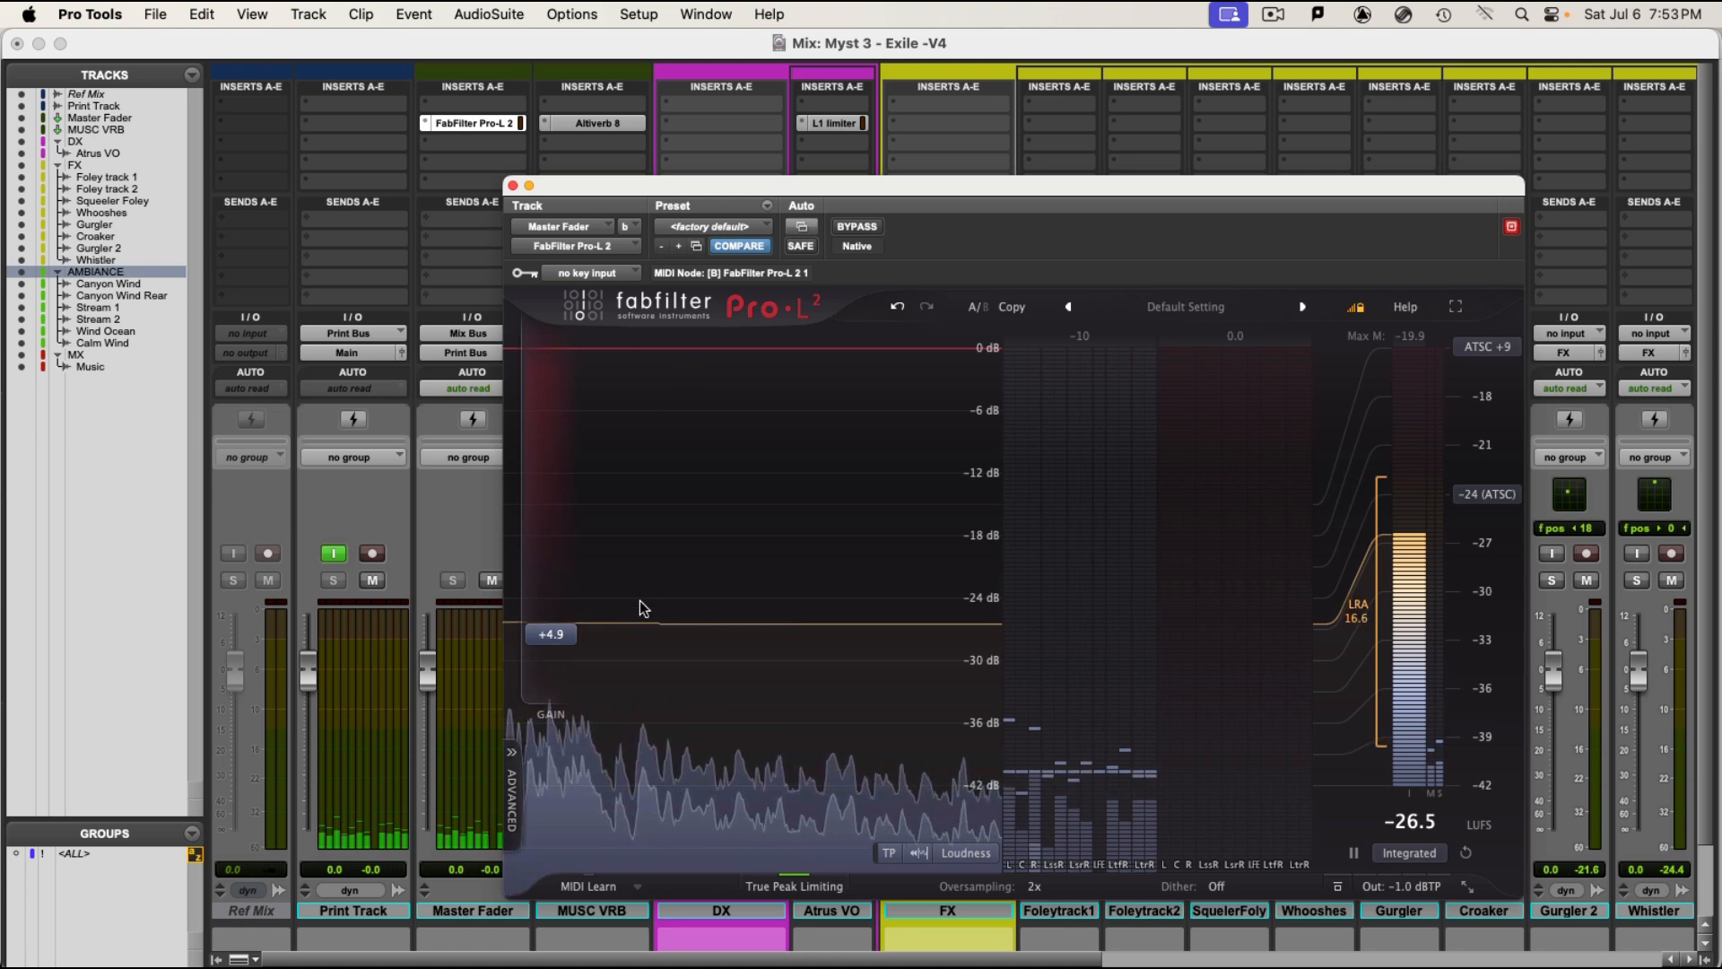
mouse_move(566, 622)
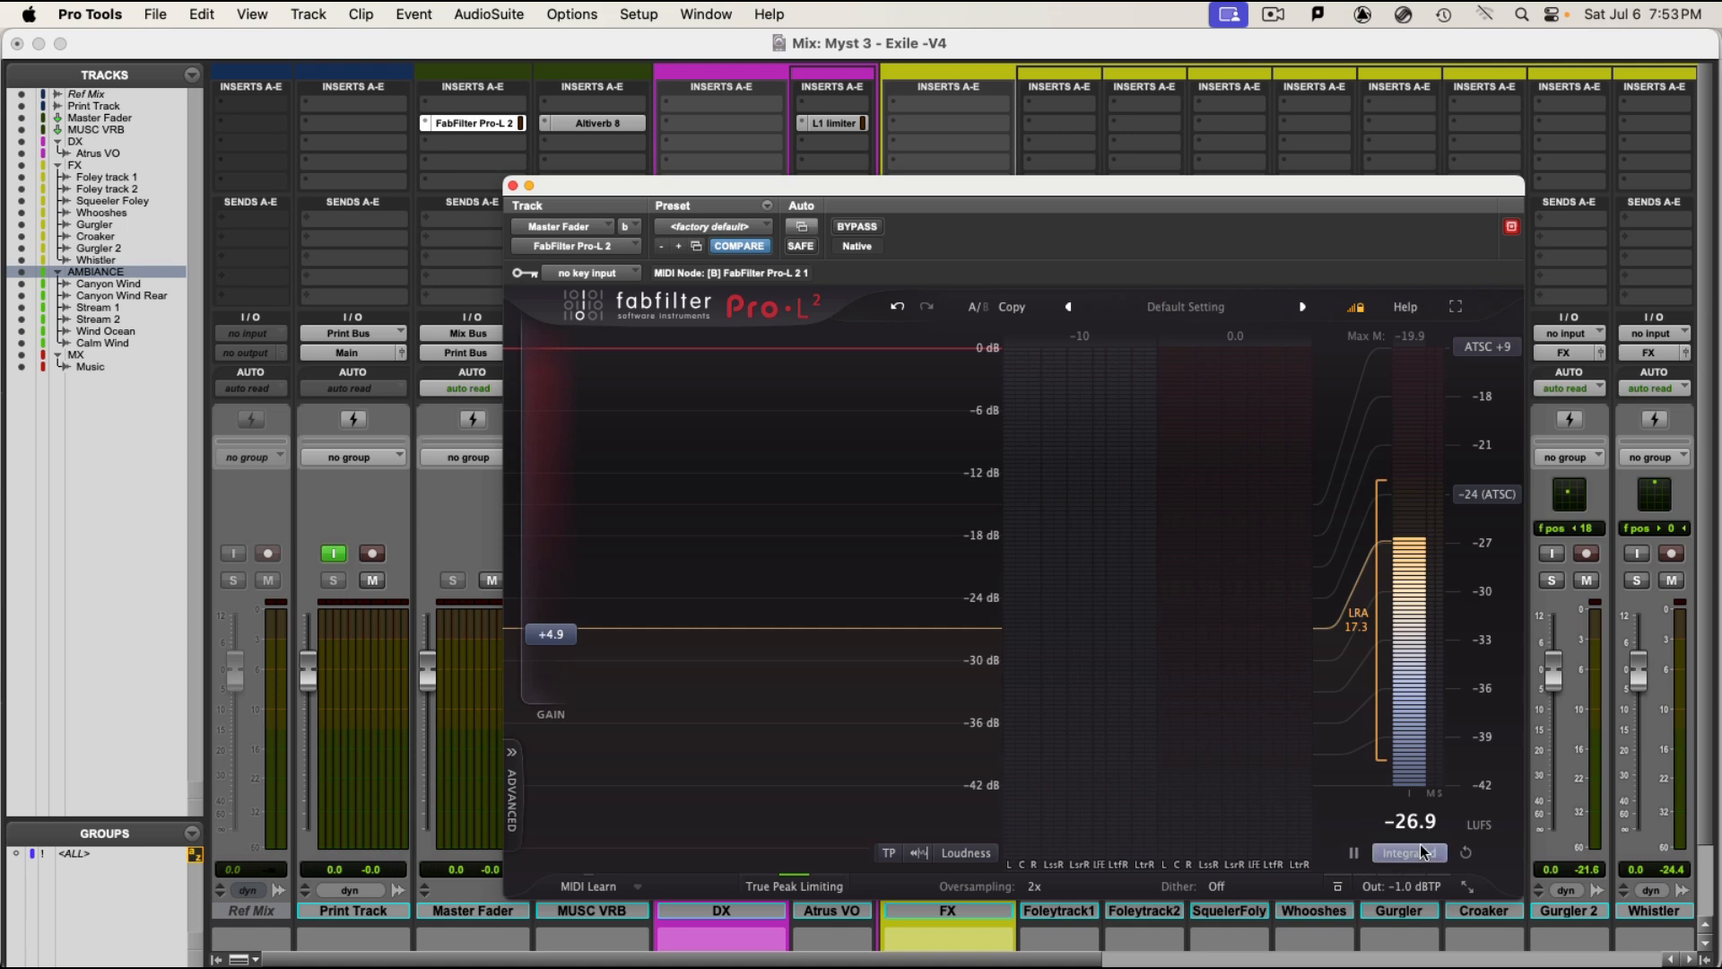
key("super+w")
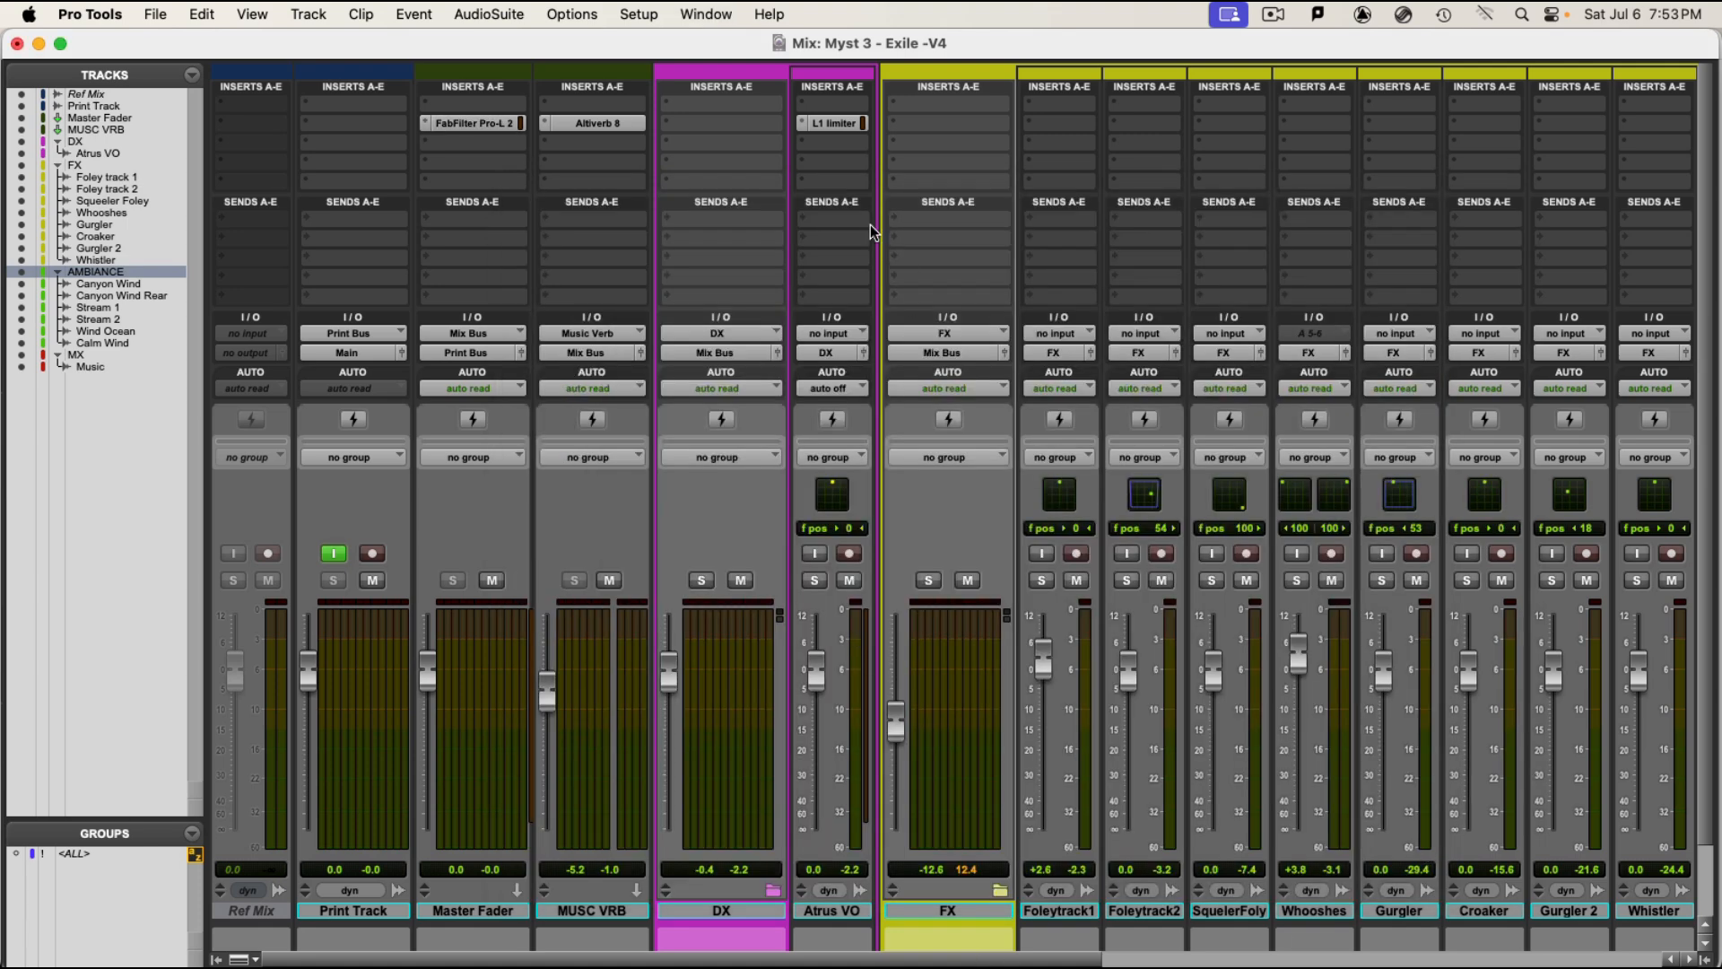
Compare the Atrus VO L1 limiter settings with the Pro-L 2 integrated loudness meter, and close the plug-in windows.
left_click(838, 124)
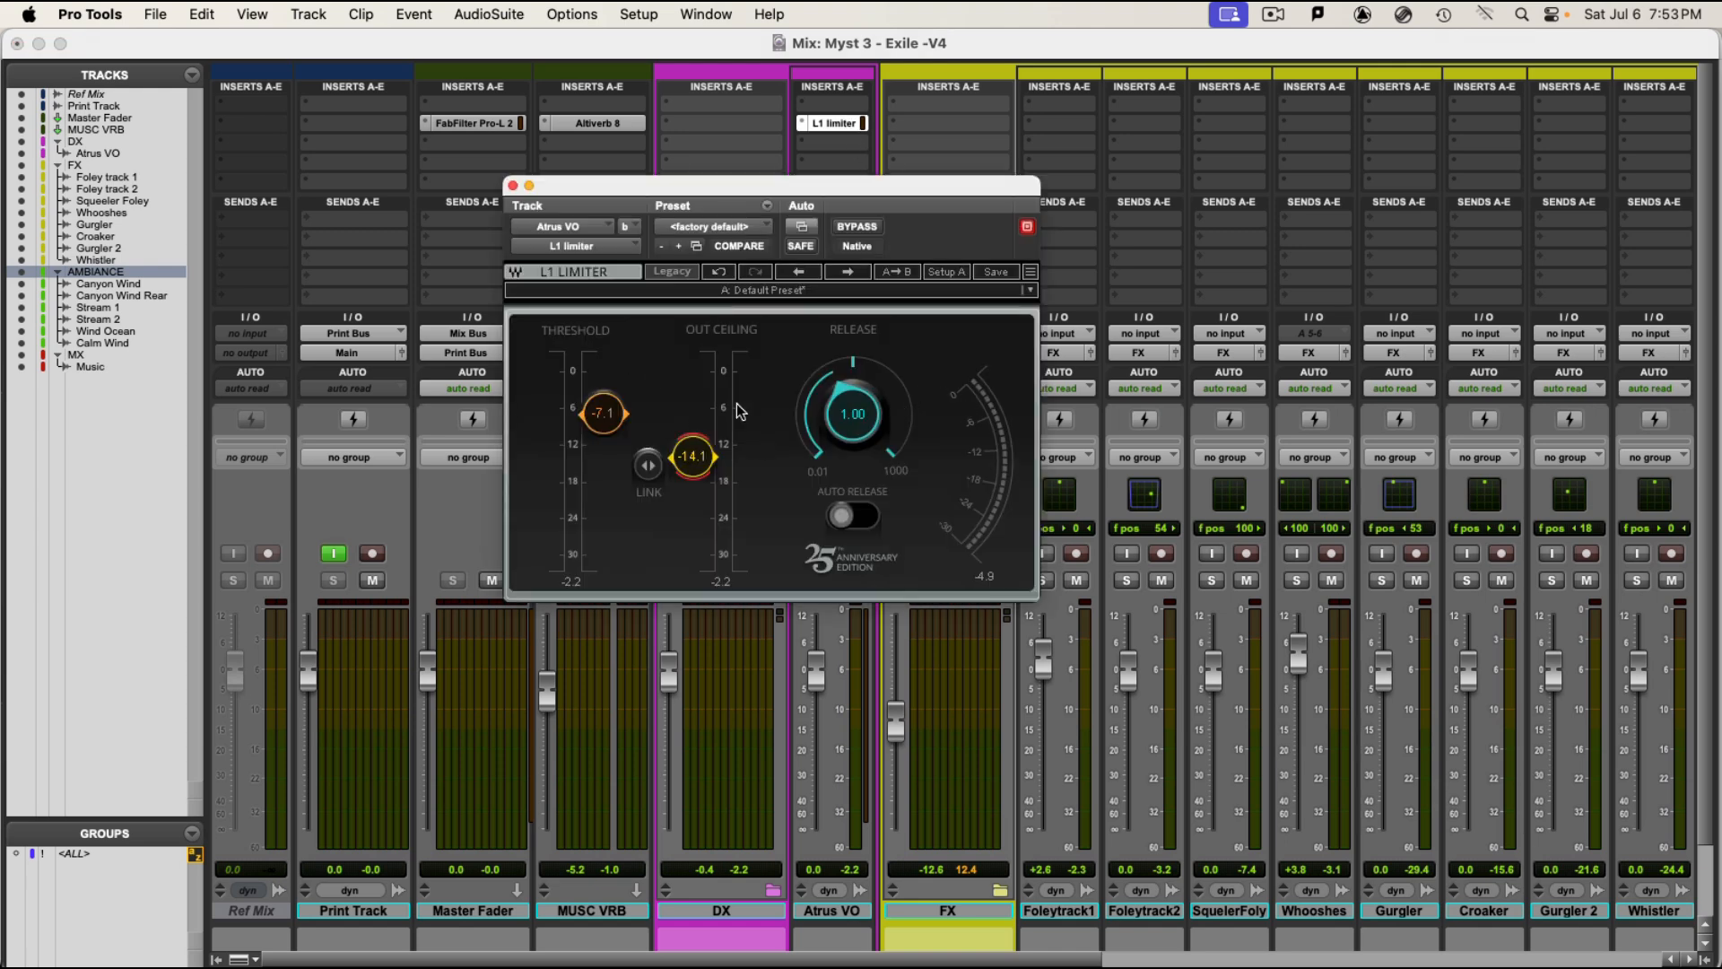
left_click(498, 127)
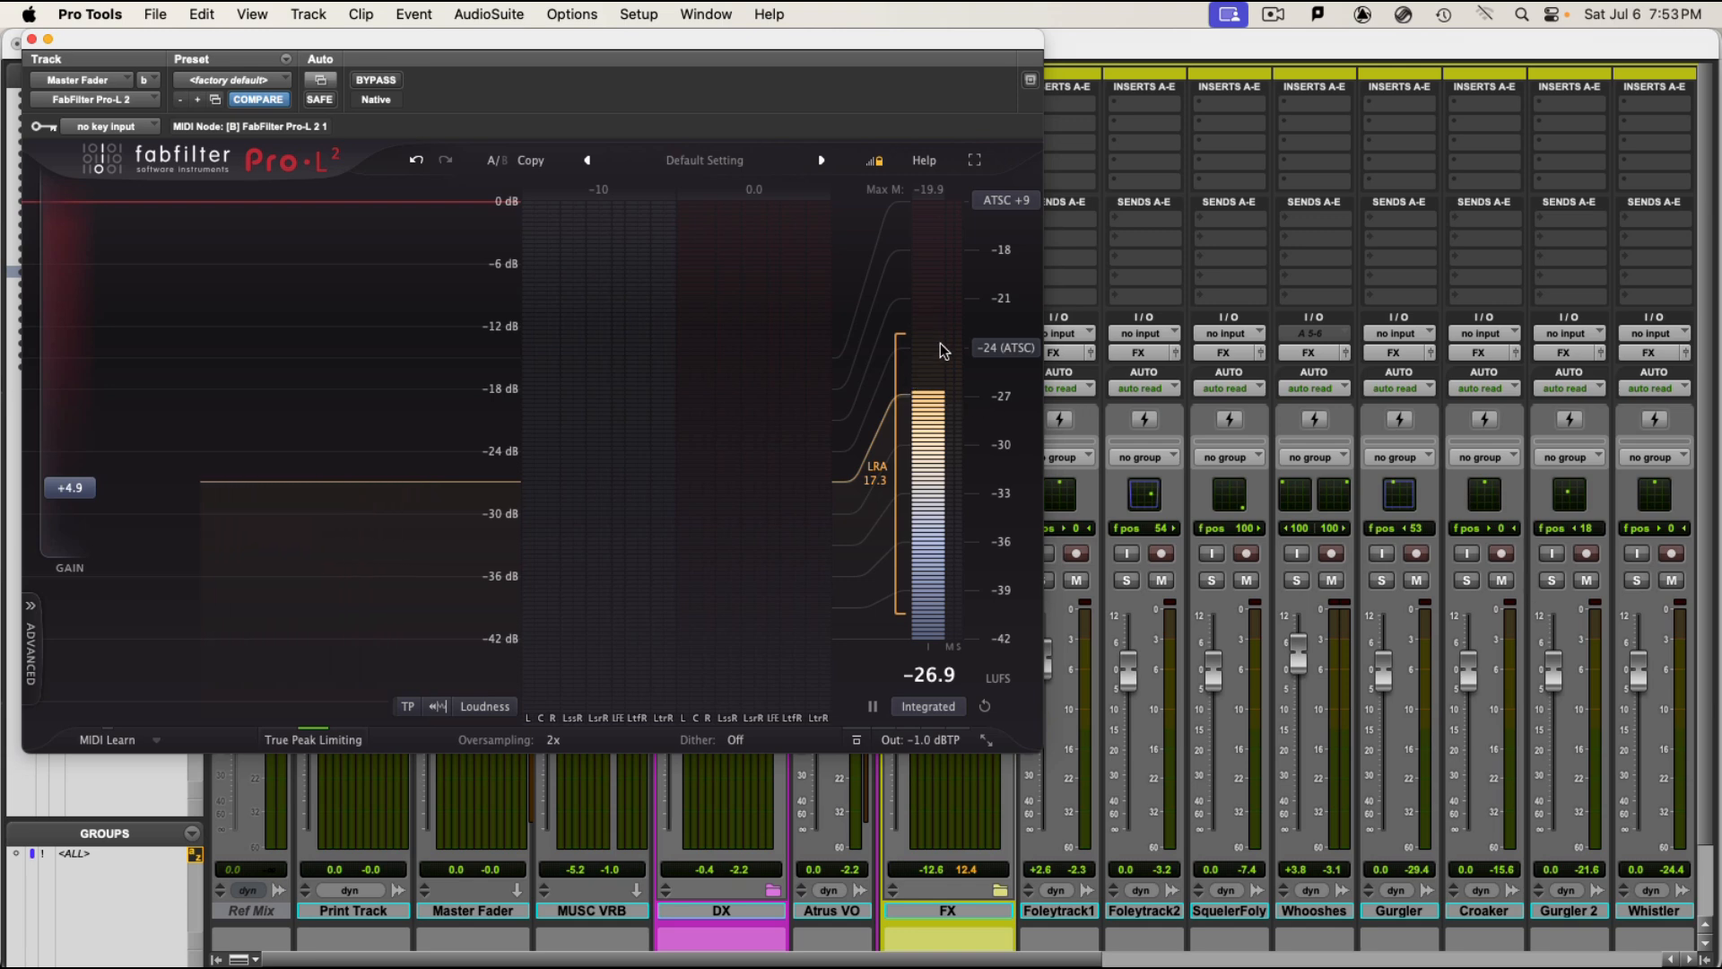
mouse_move(942, 349)
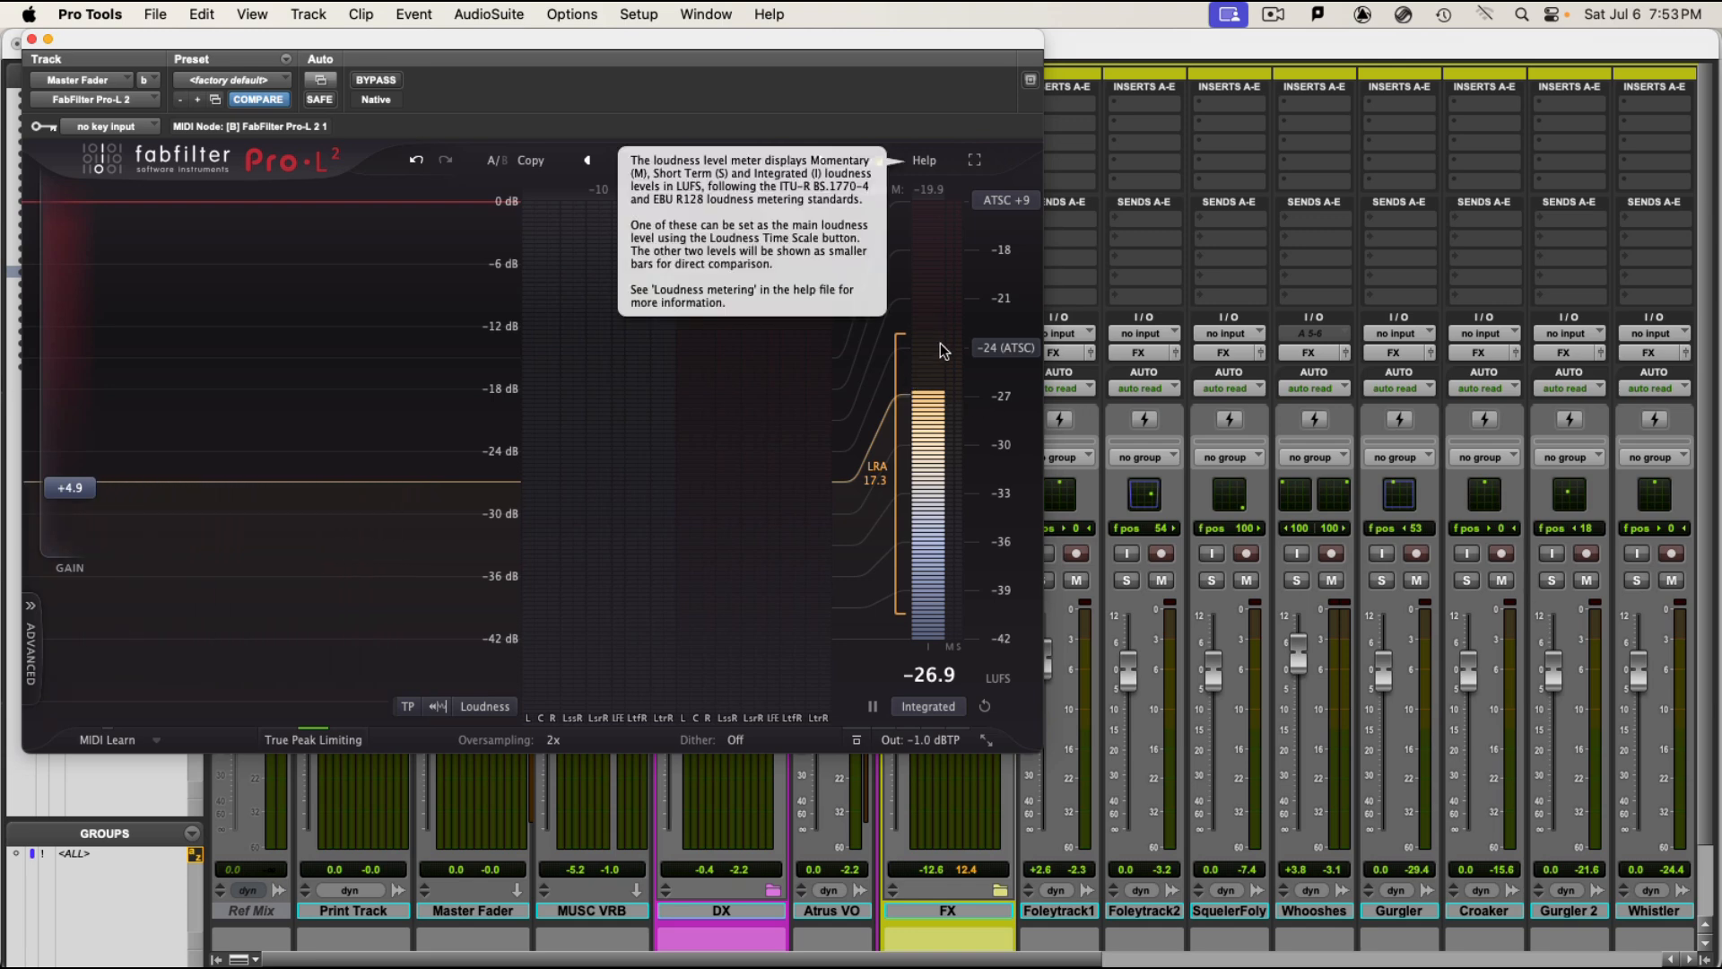
key("super+w")
Review the DX, FX, AMBIANCE and MX fader levels across the mixer, and reopen the Master Fader's Pro-L 2 loudness display.
scroll(1115, 701, "right", 4)
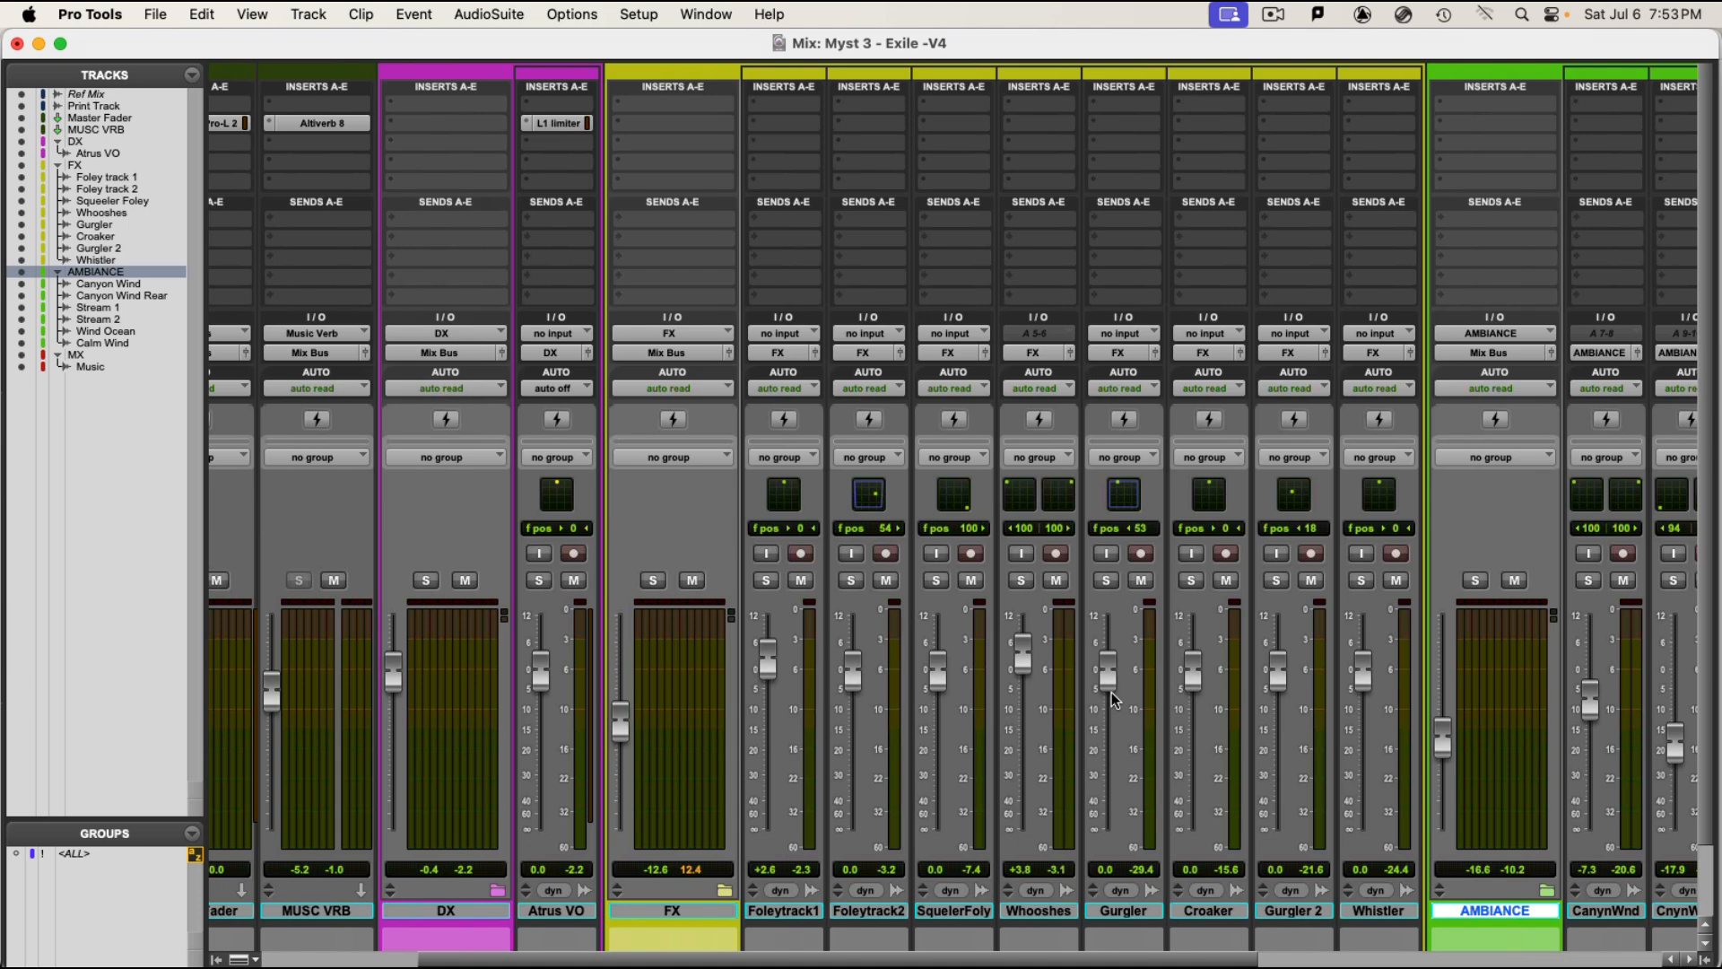
scroll(1139, 706, "right", 6)
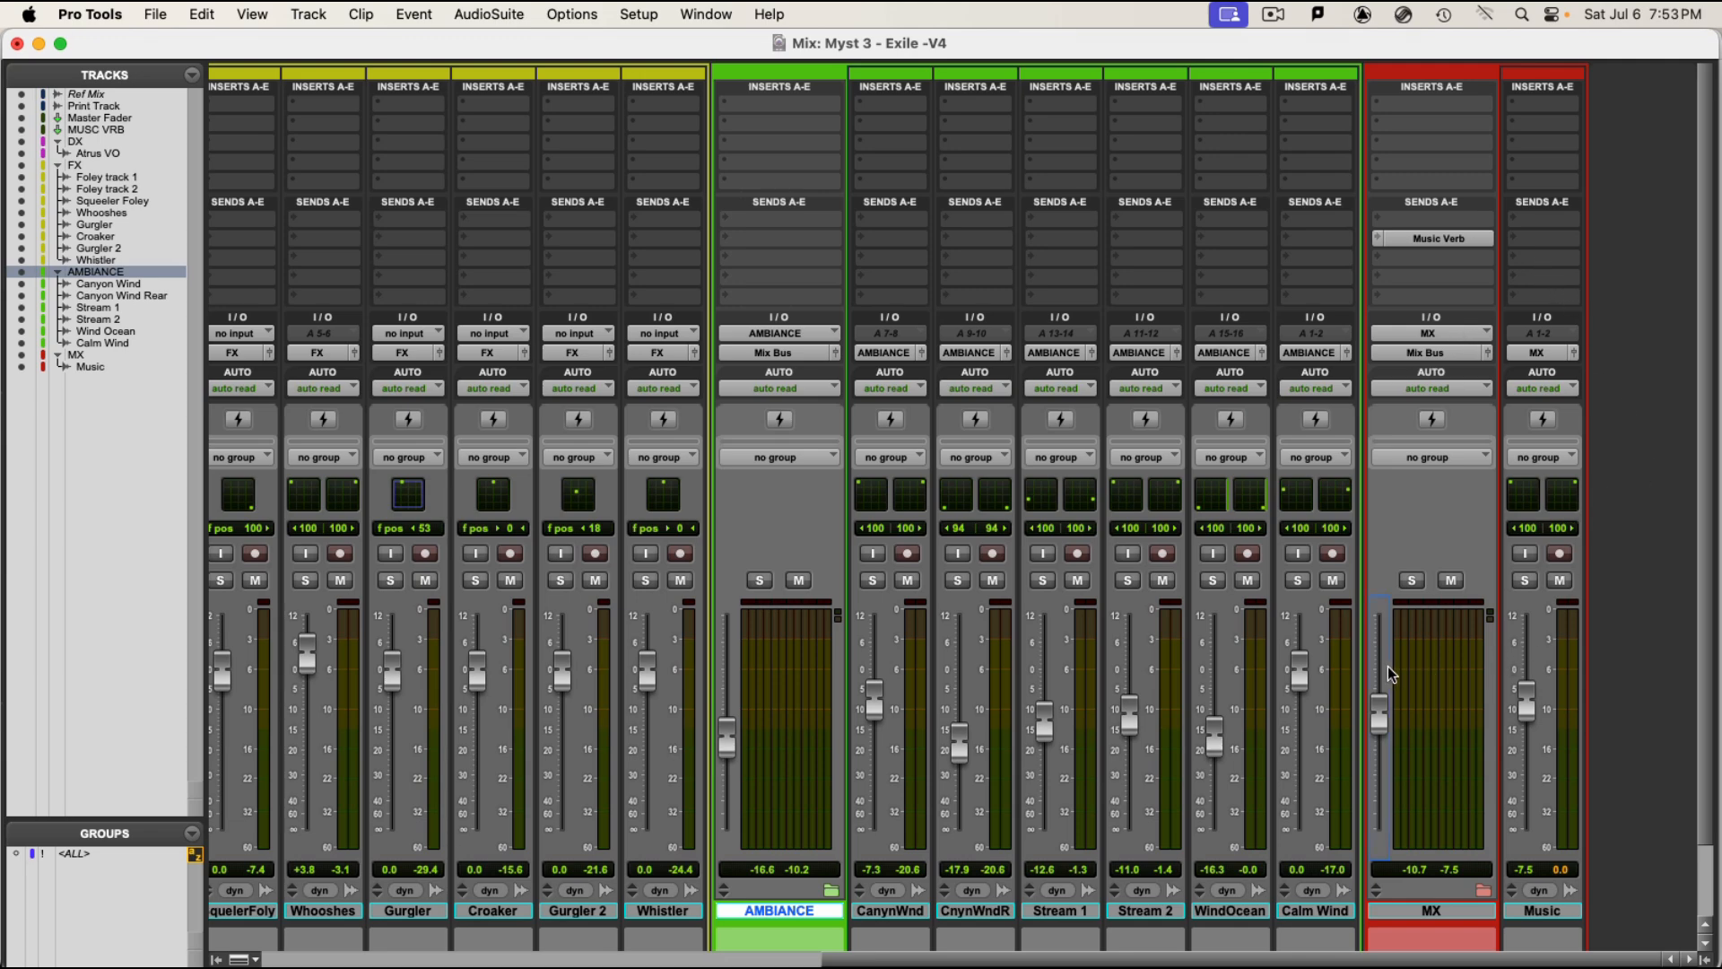
scroll(1389, 674, "left", 10)
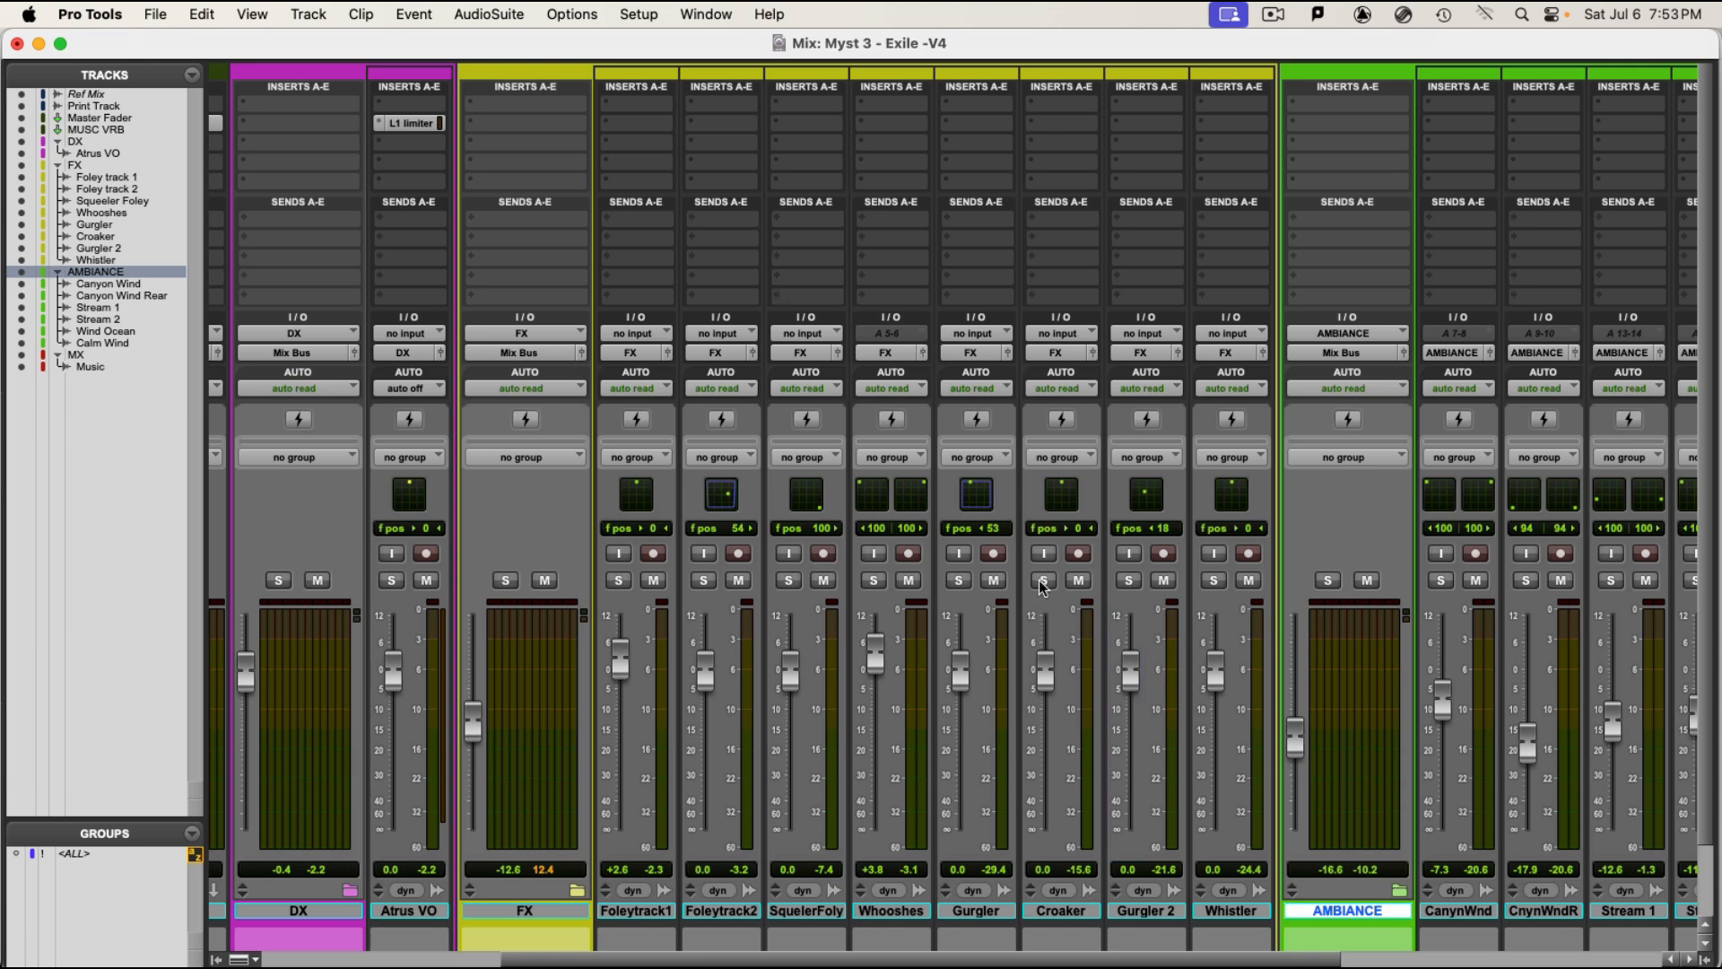
scroll(1069, 582, "right", 5)
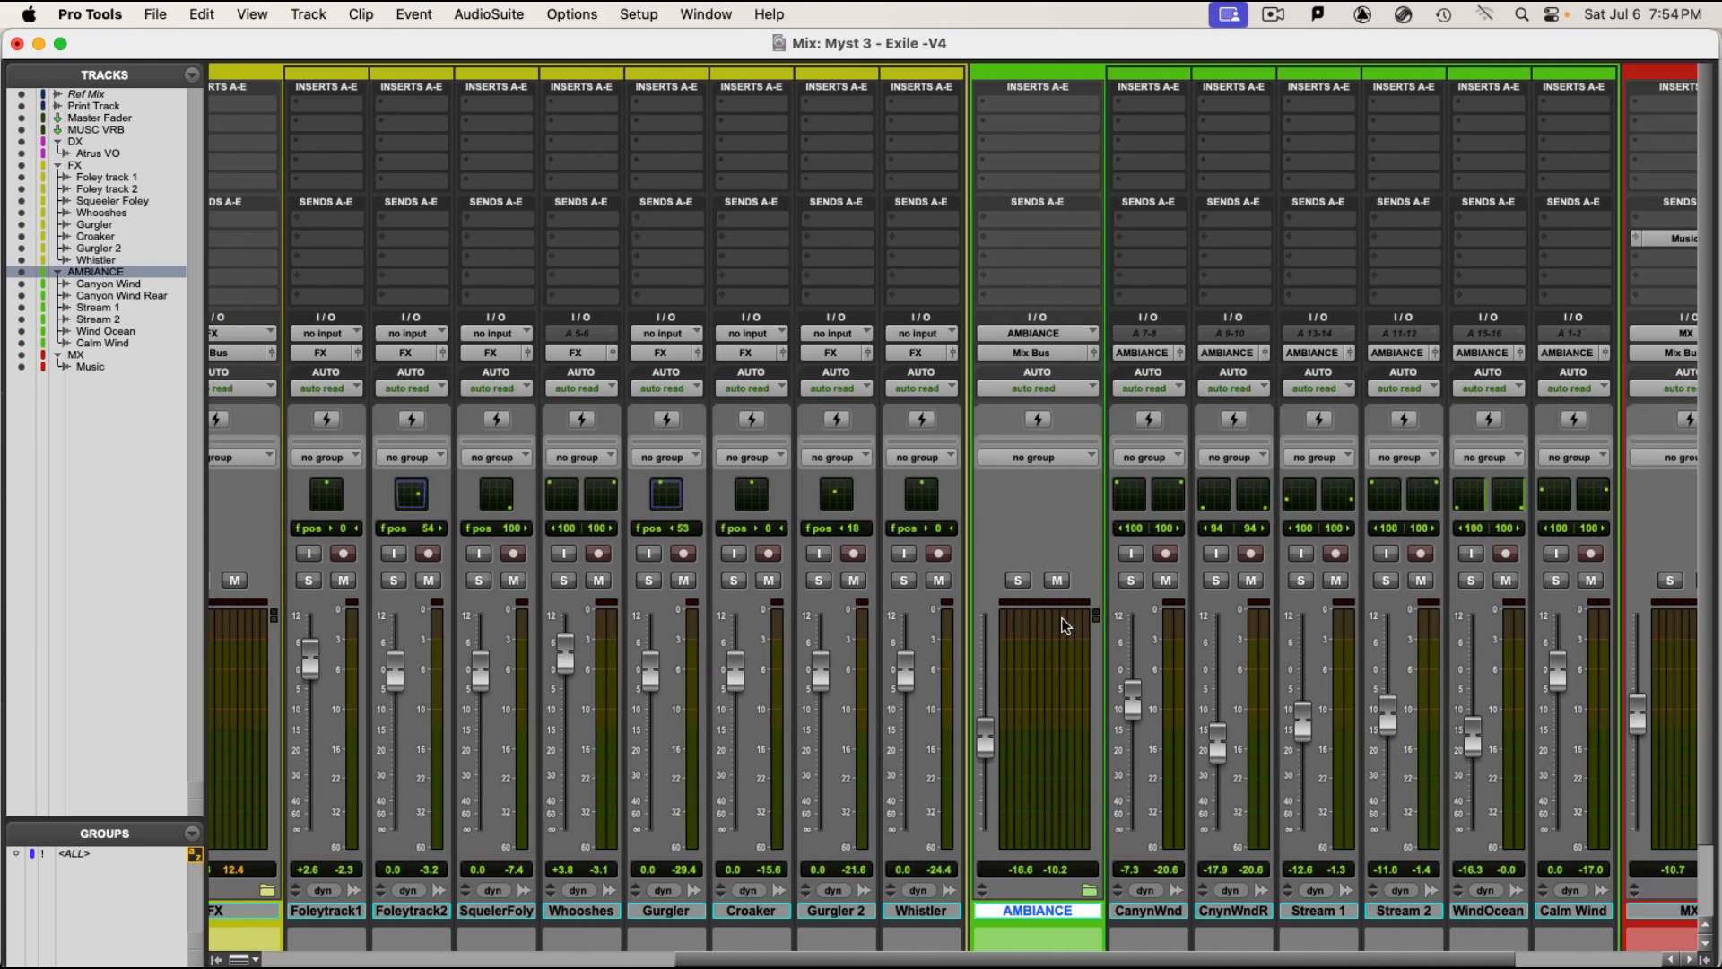
scroll(1142, 548, "left", 1)
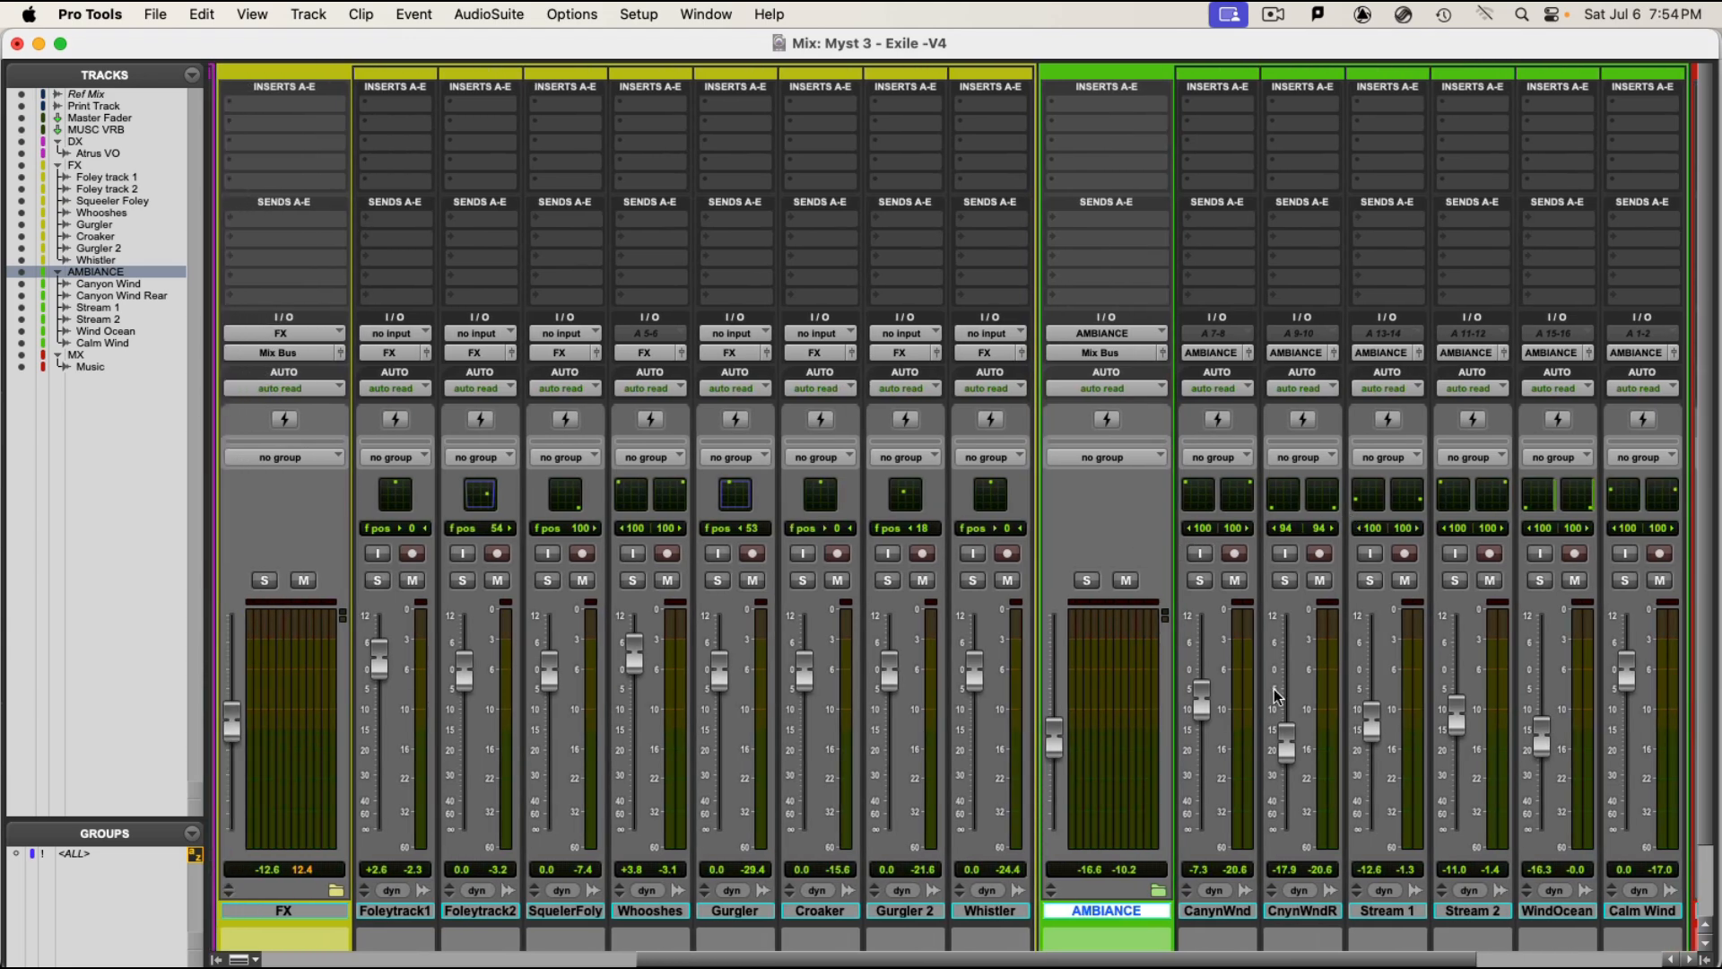
scroll(1378, 664, "left", 10)
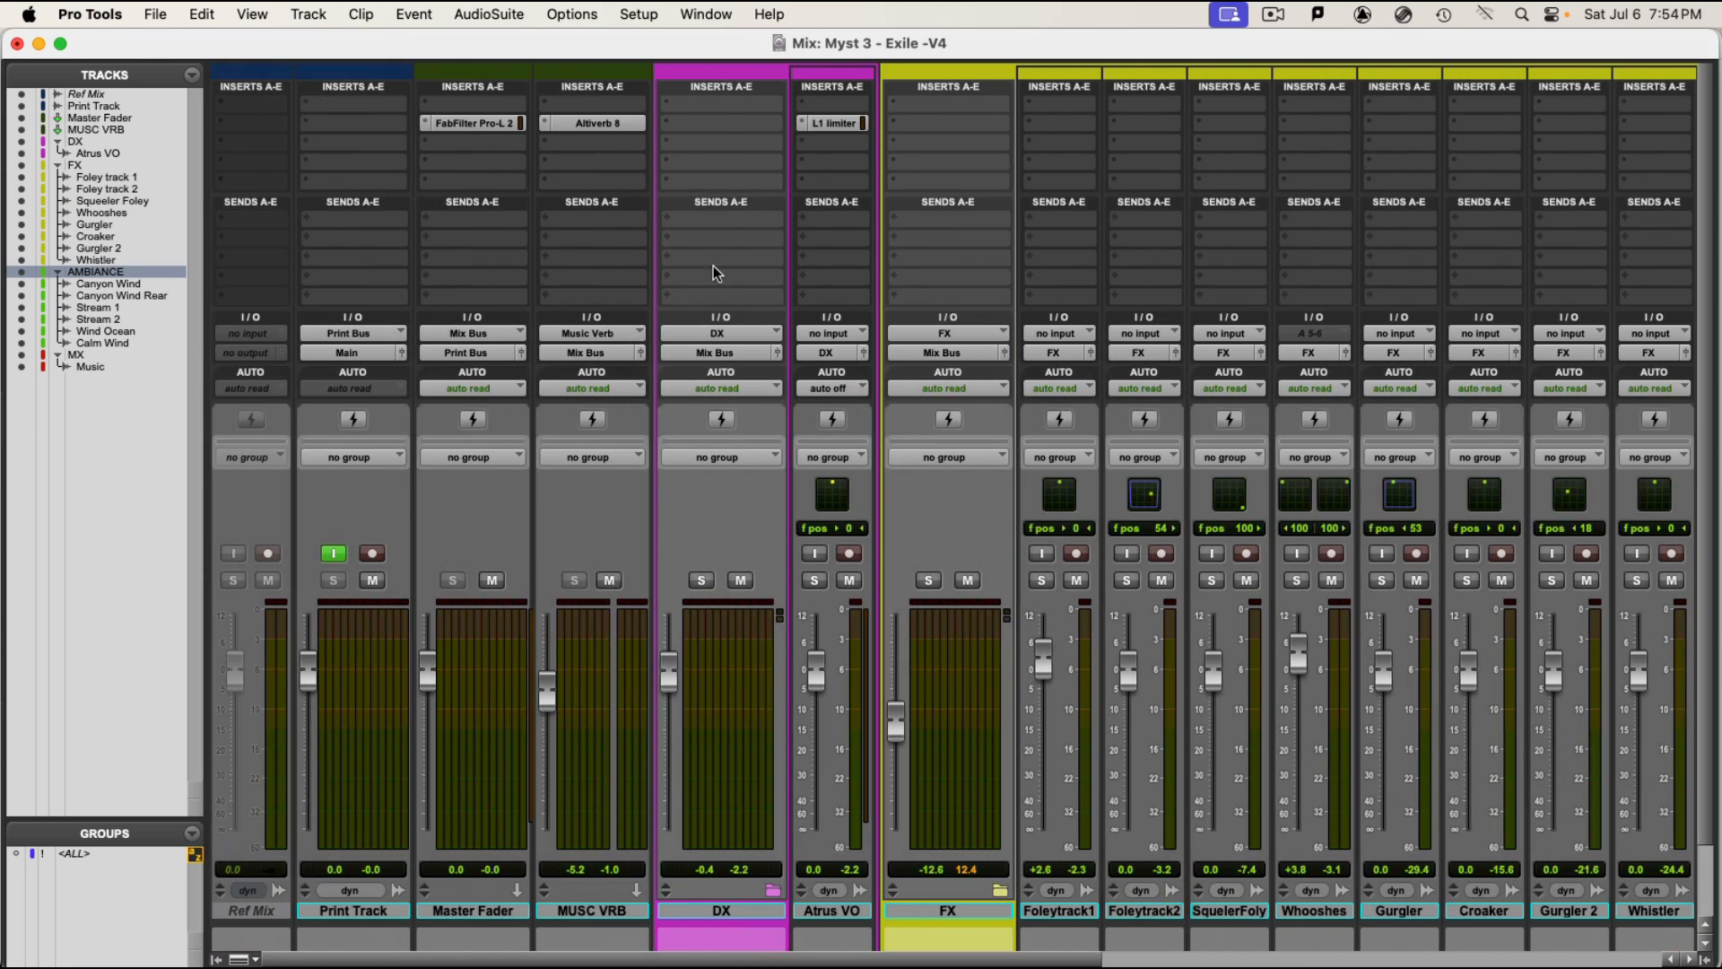
left_click(489, 122)
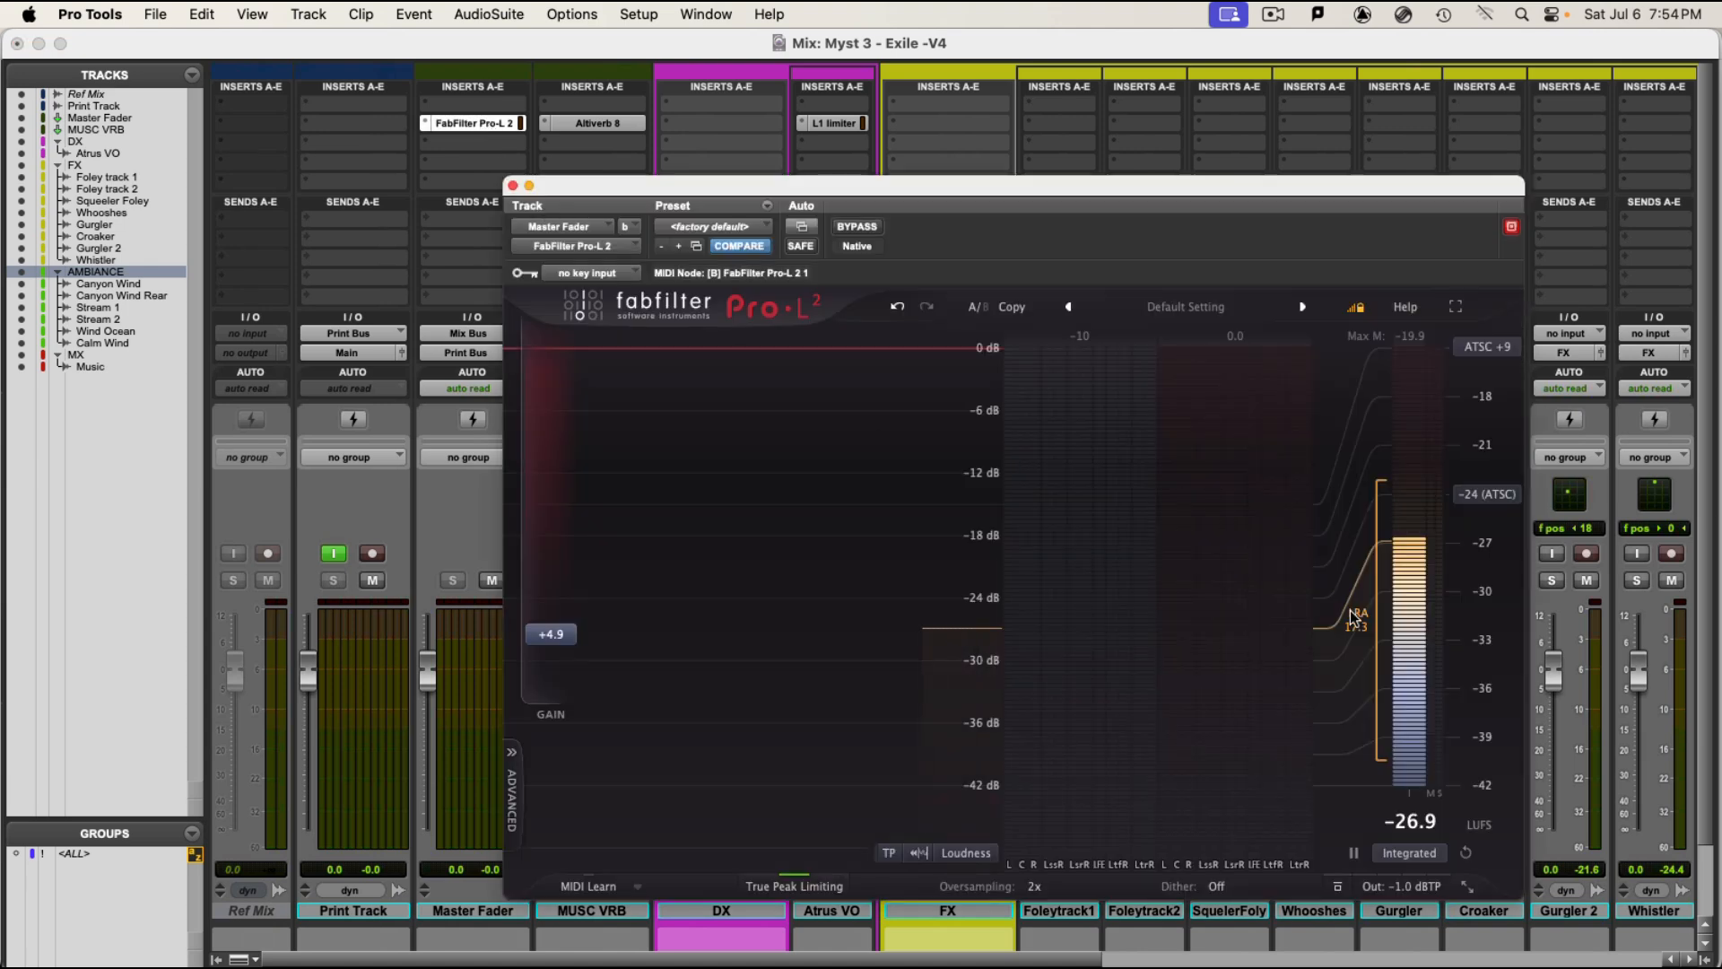